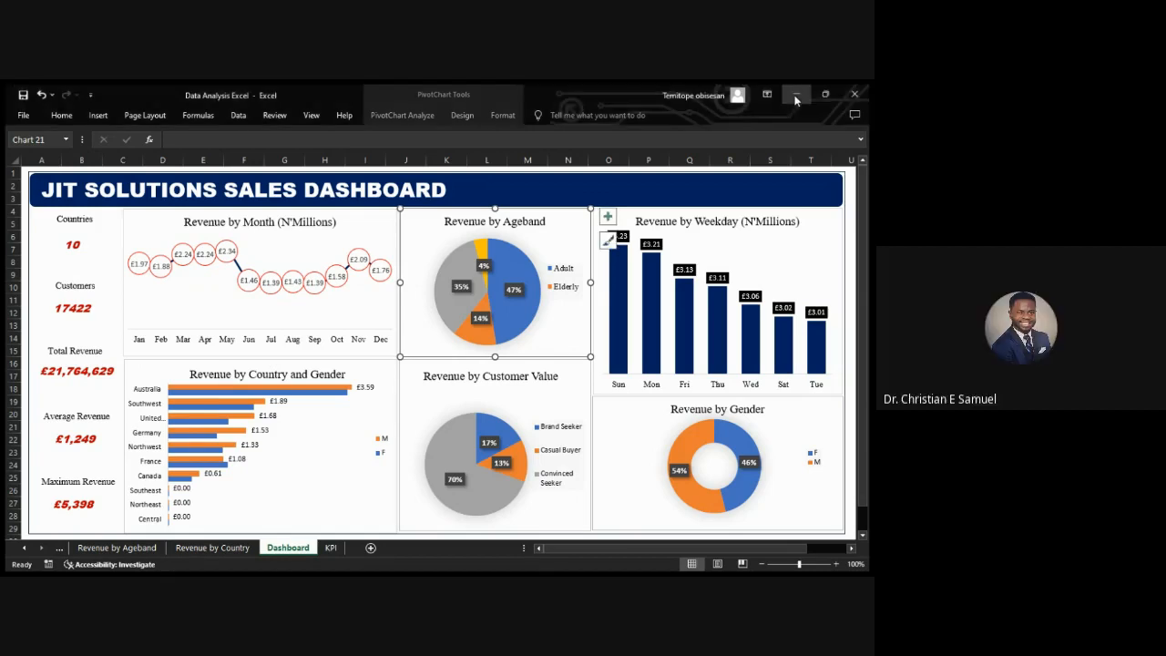
Switch to Chrome and search the web for "download power bi desktop" in the empty new tab
{"action": "left_click", "coordinate": [849, 237]}
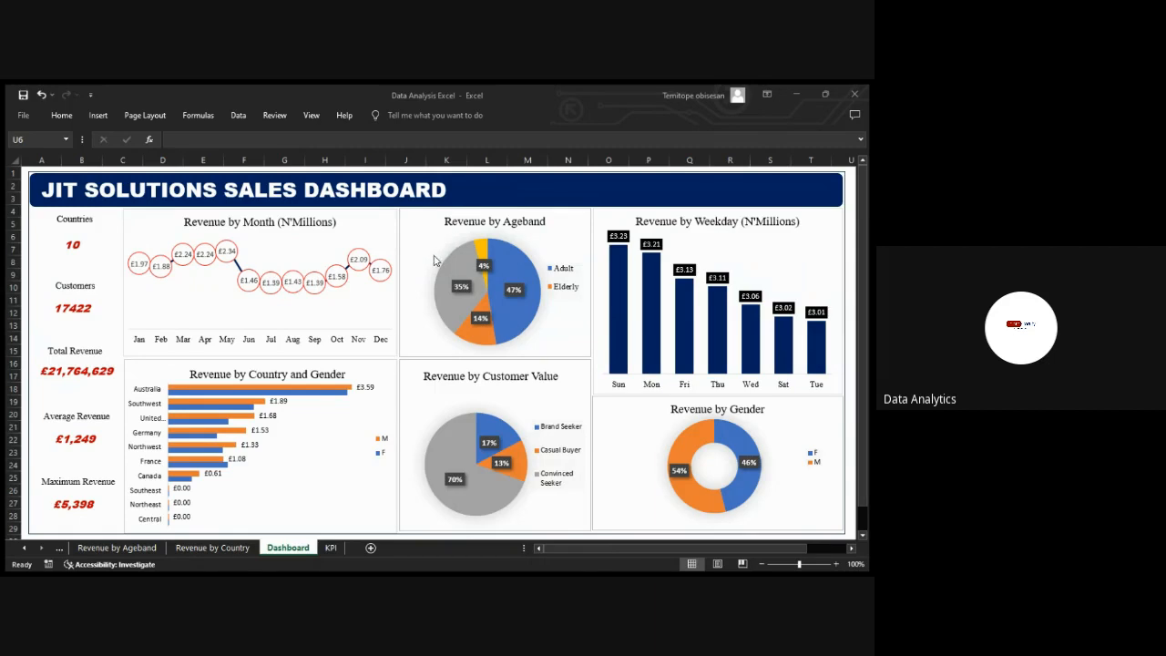
{"action": "key", "text": "alt+Tab"}
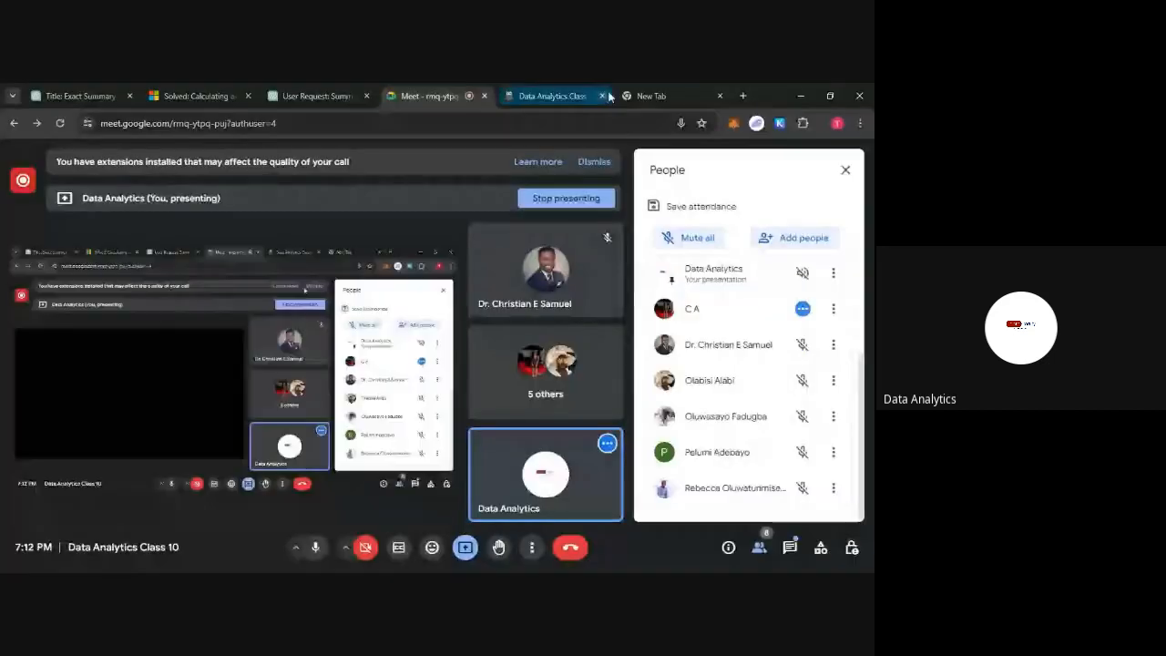
{"action": "left_click", "coordinate": [644, 98]}
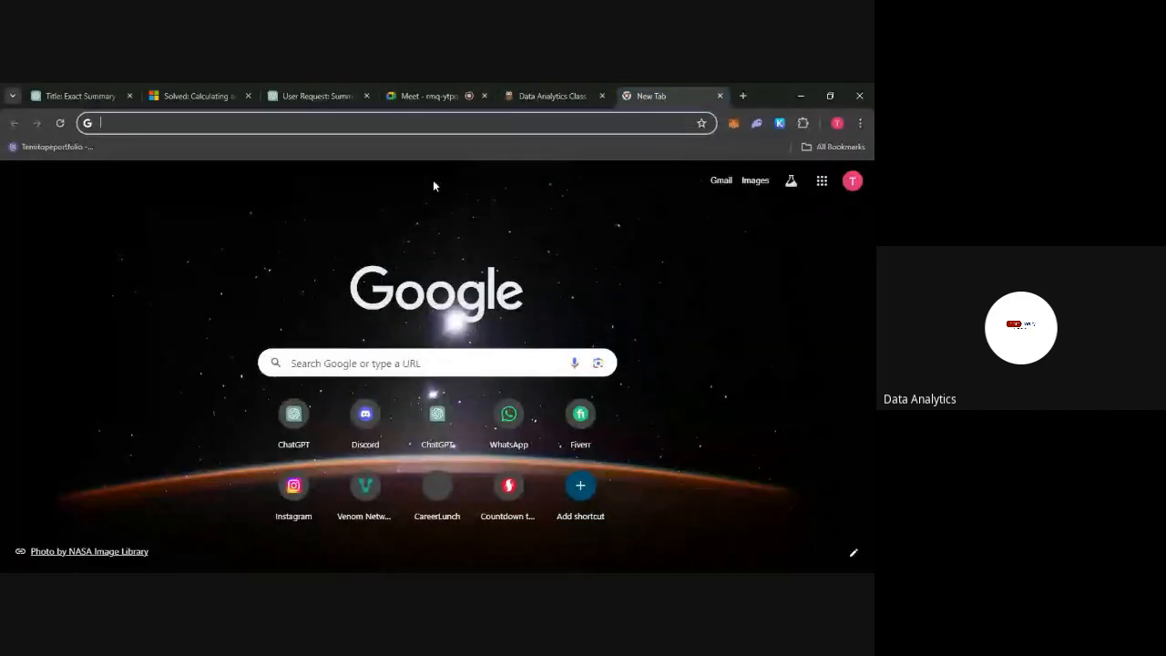
{"action": "key", "text": "alt+Tab"}
{"action": "left_click", "coordinate": [211, 121]}
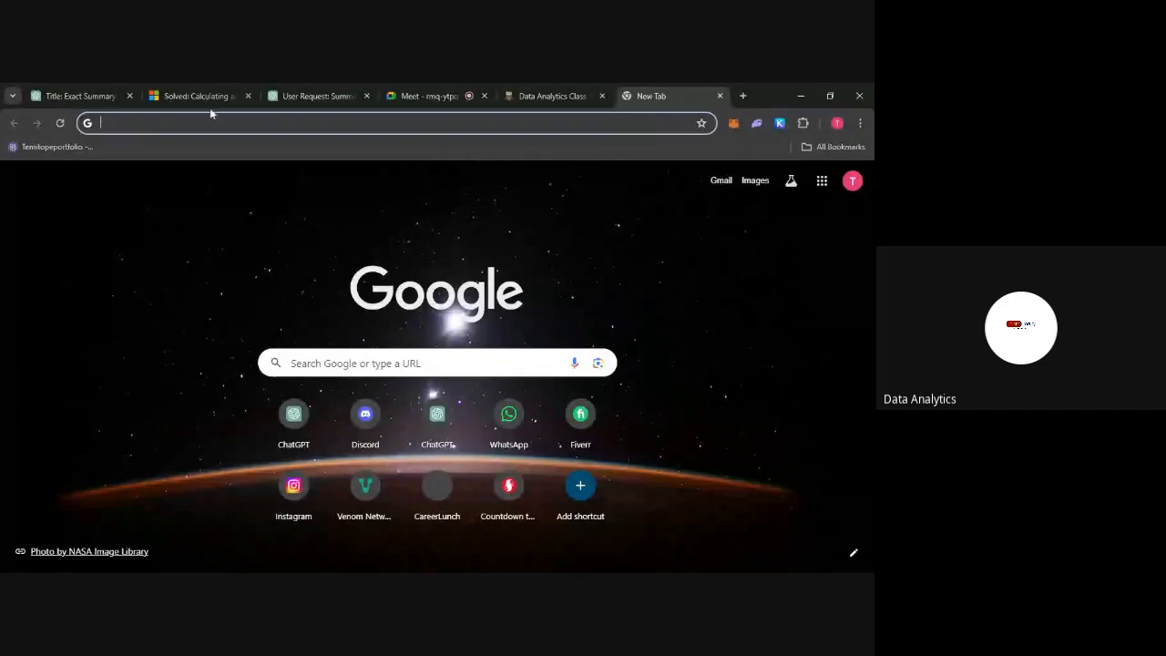
{"action": "type", "text": "dow"}
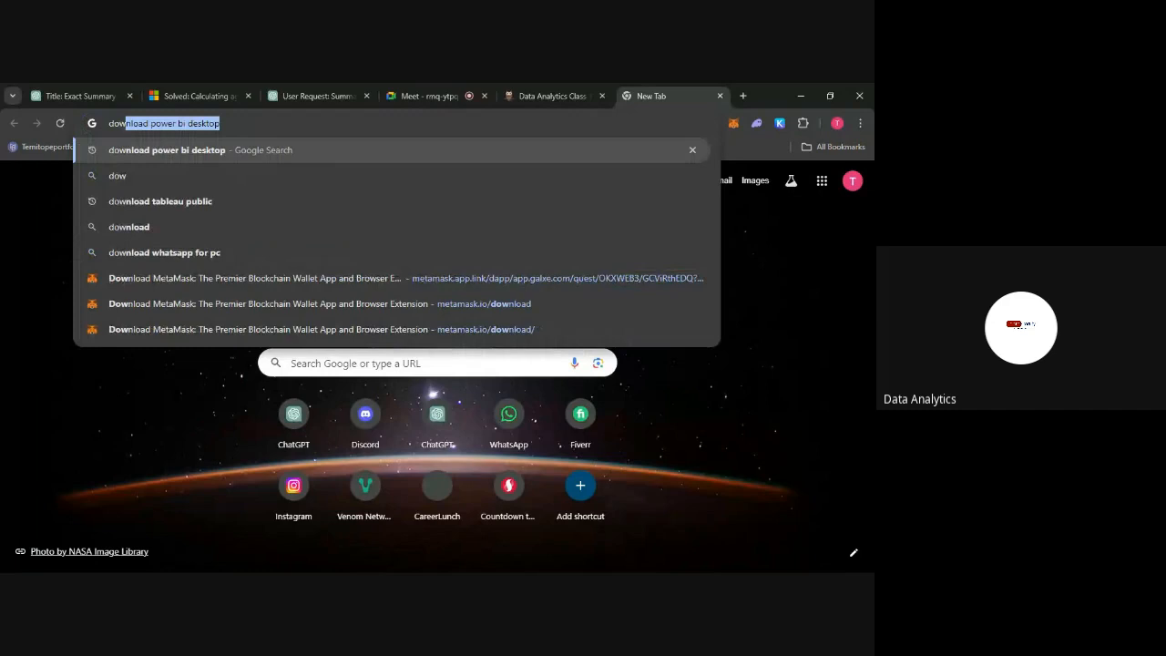
{"action": "key", "text": "Return"}
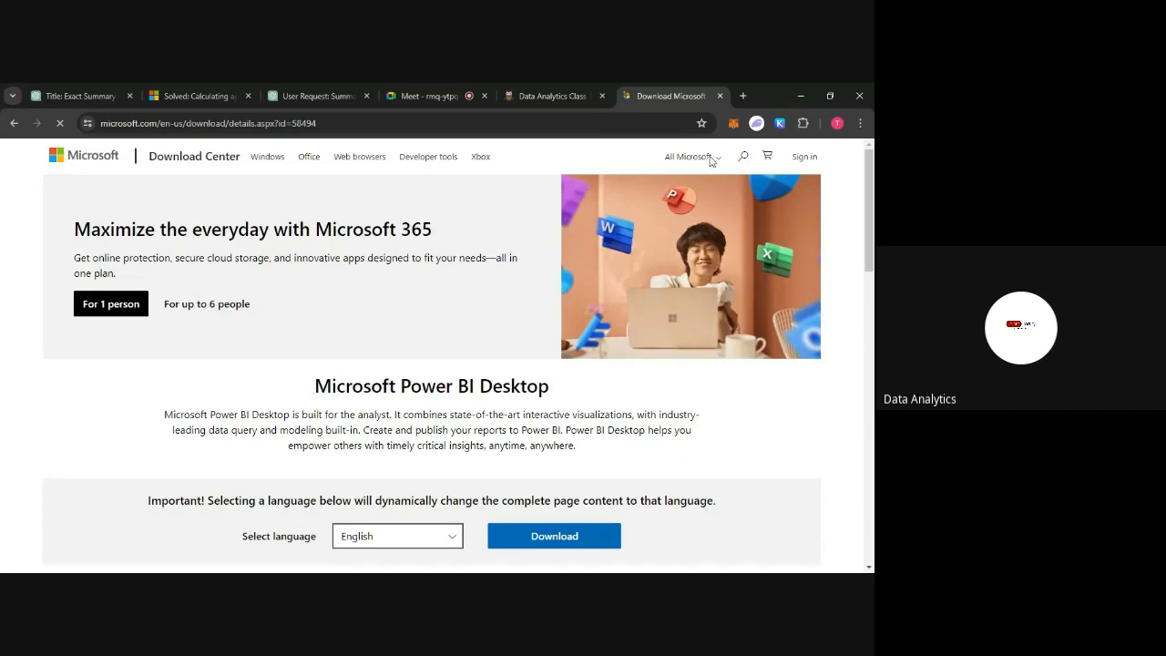
Show the Power BI Desktop download choices, mark PBIDesktopSetup_x64.exe, and close the dialog without downloading
{"action": "scroll", "coordinate": [438, 355], "scroll_direction": "down", "scroll_amount": 2}
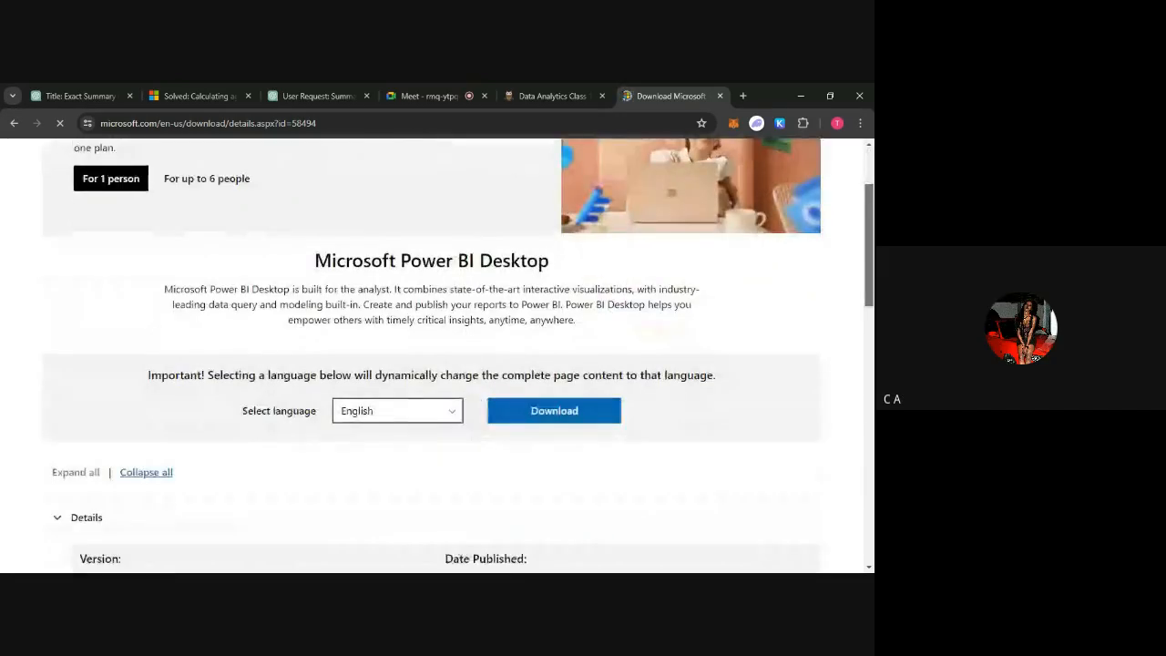
{"action": "left_click", "coordinate": [571, 330]}
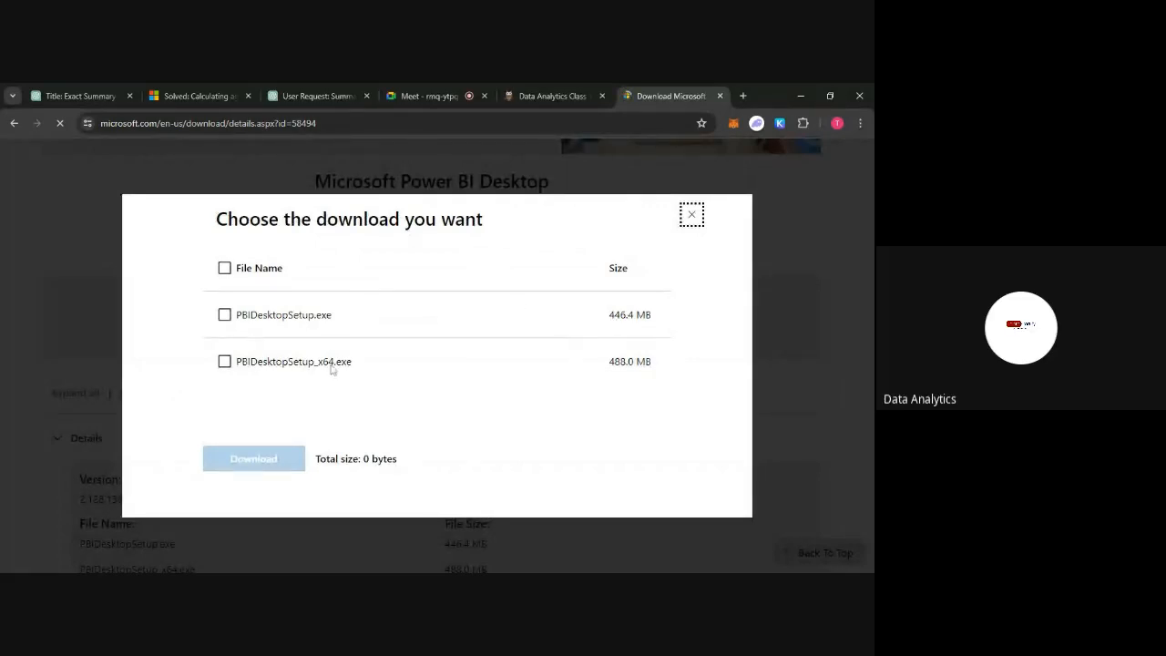
{"action": "left_click", "coordinate": [225, 363]}
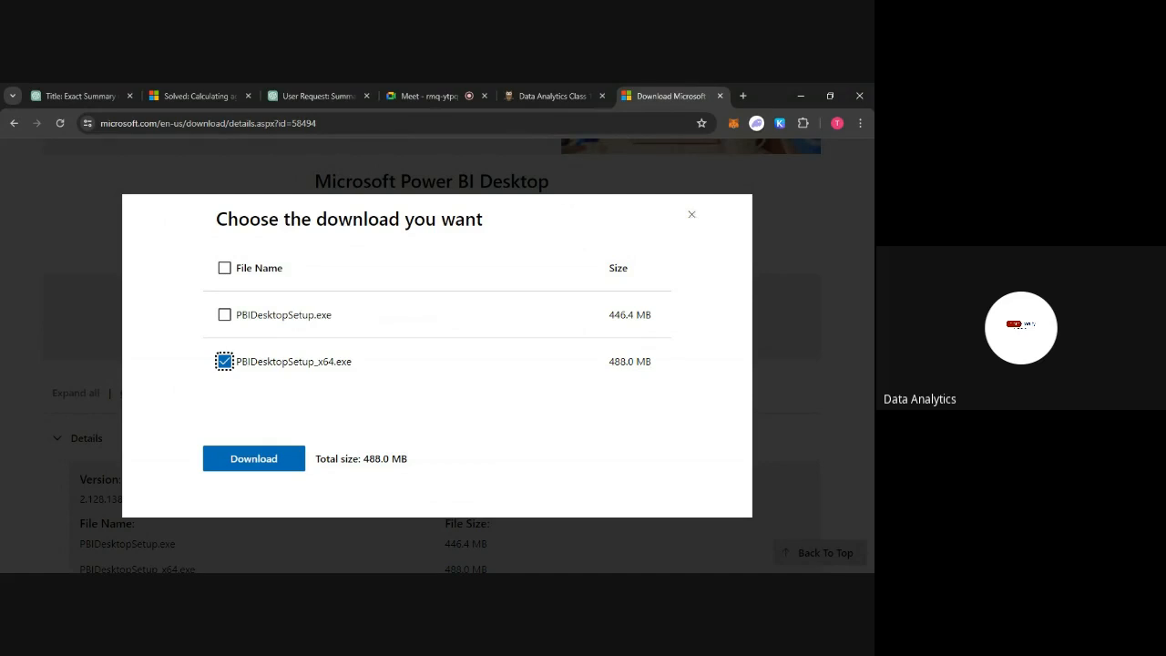
{"action": "left_click", "coordinate": [692, 214]}
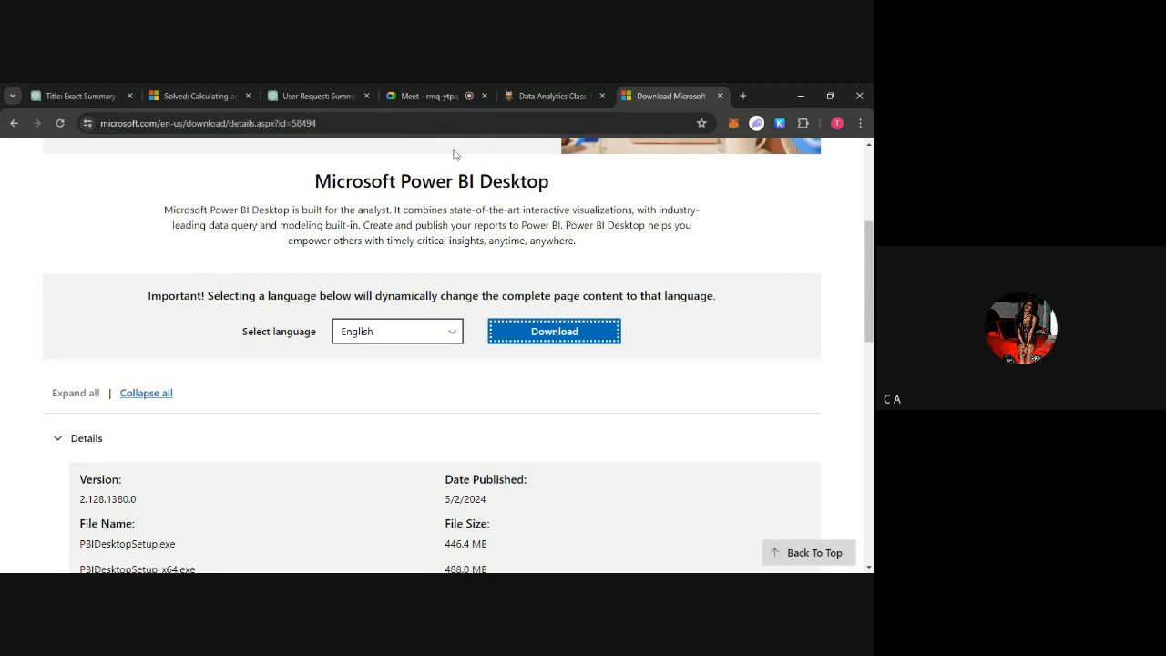
Switch the Google Meet presentation to share the Data Analysis Excel window
{"action": "left_click", "coordinate": [433, 97]}
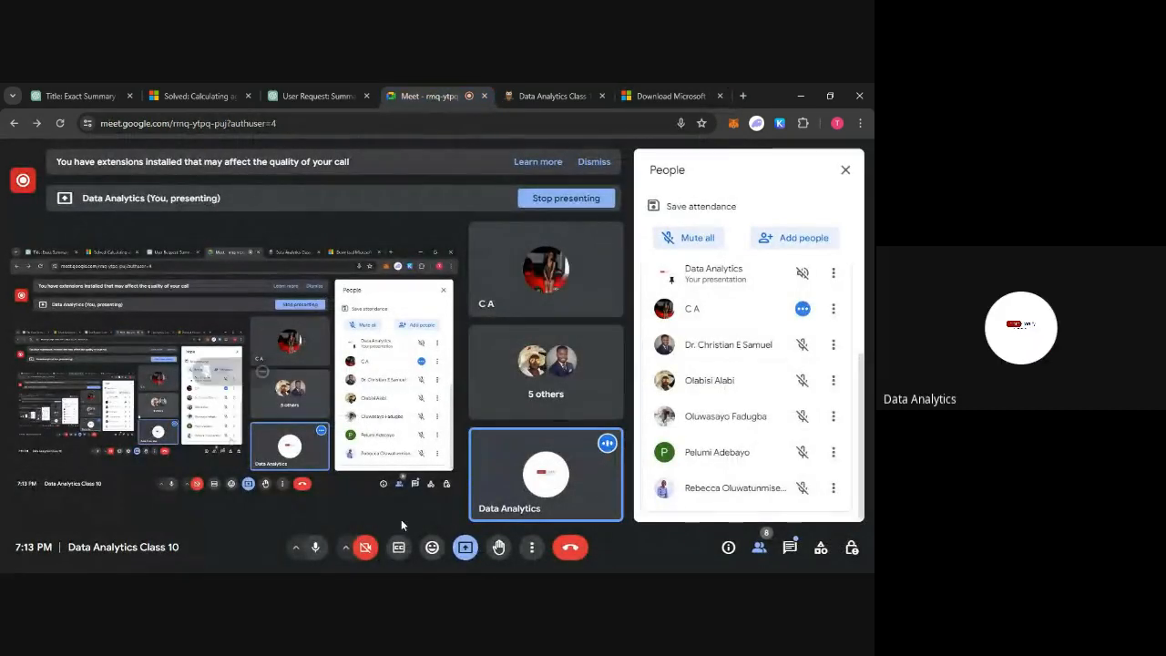
{"action": "left_click", "coordinate": [465, 547]}
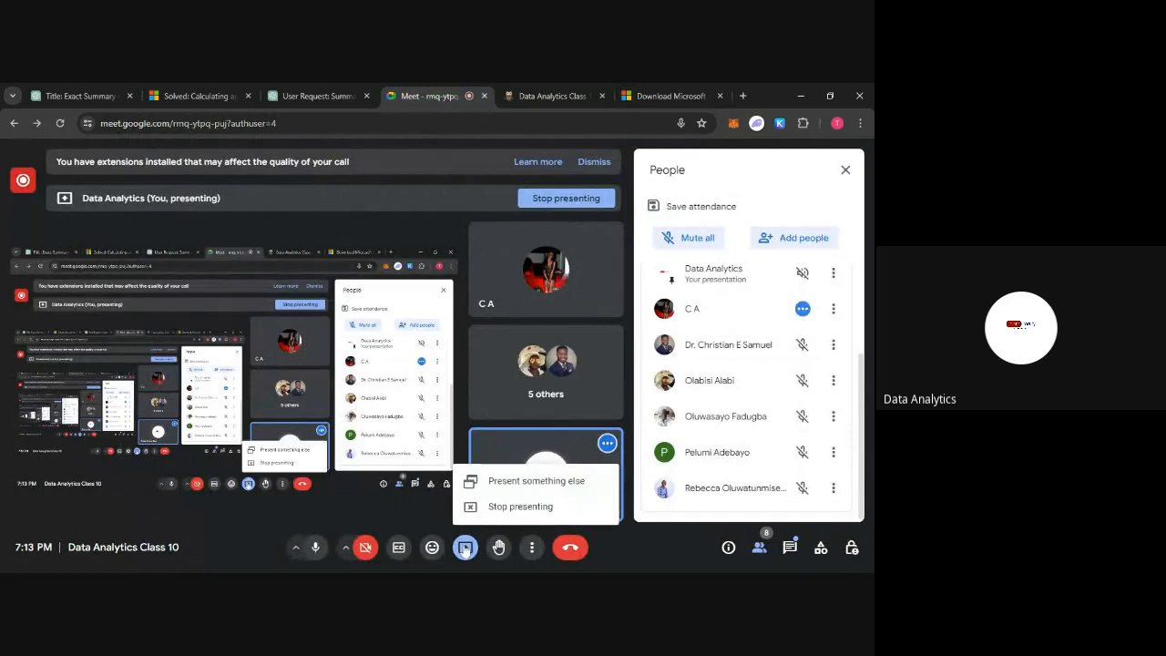
{"action": "left_click", "coordinate": [500, 480]}
{"action": "left_click", "coordinate": [434, 197]}
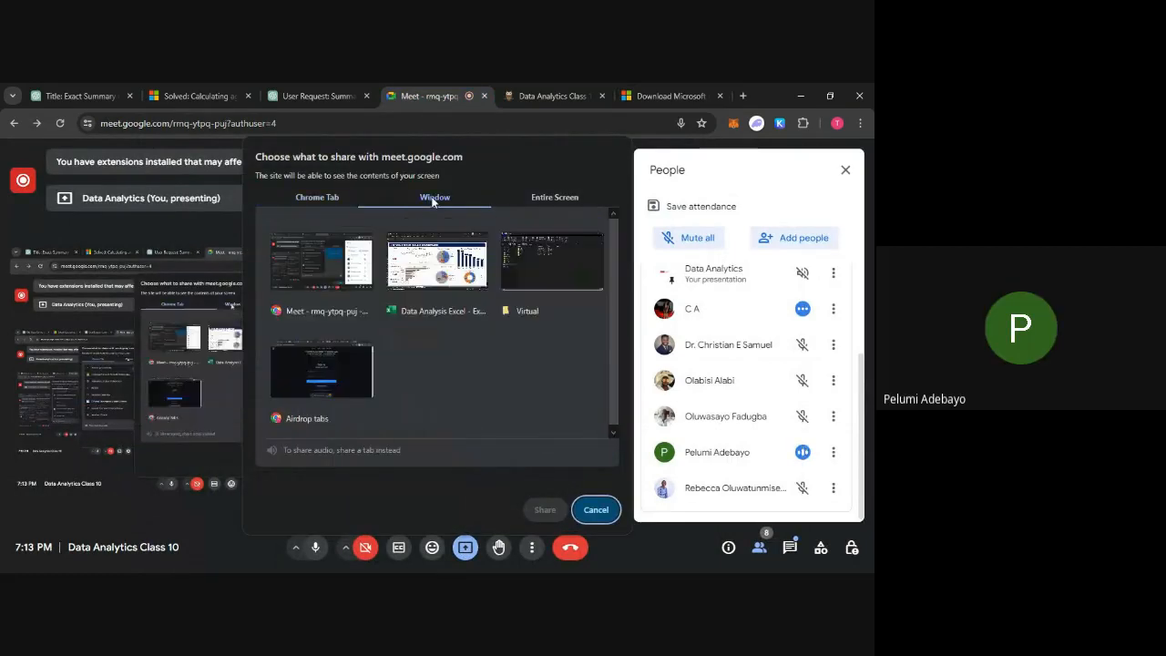
{"action": "left_click", "coordinate": [436, 266]}
{"action": "left_click", "coordinate": [544, 509]}
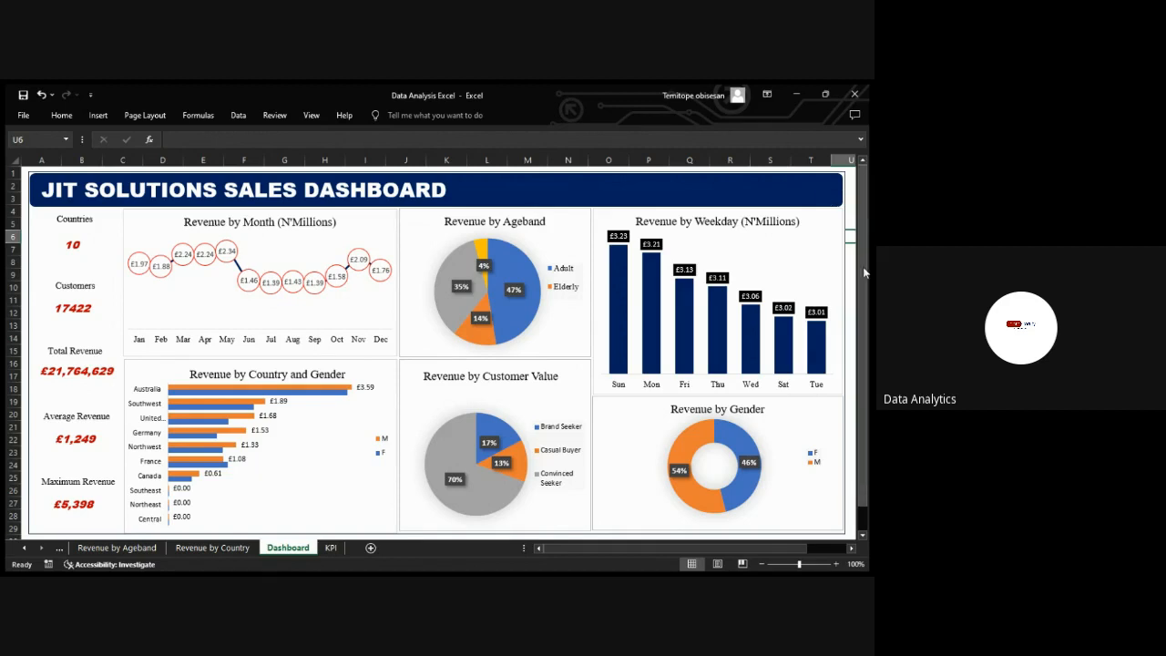
Insert a Customer Value slicer for the pivot table on the Revenue by Country sheet
{"action": "mouse_move", "coordinate": [865, 222]}
{"action": "left_mouse_down"}
{"action": "mouse_move", "coordinate": [867, 257]}
{"action": "mouse_move", "coordinate": [867, 222]}
{"action": "left_mouse_up"}
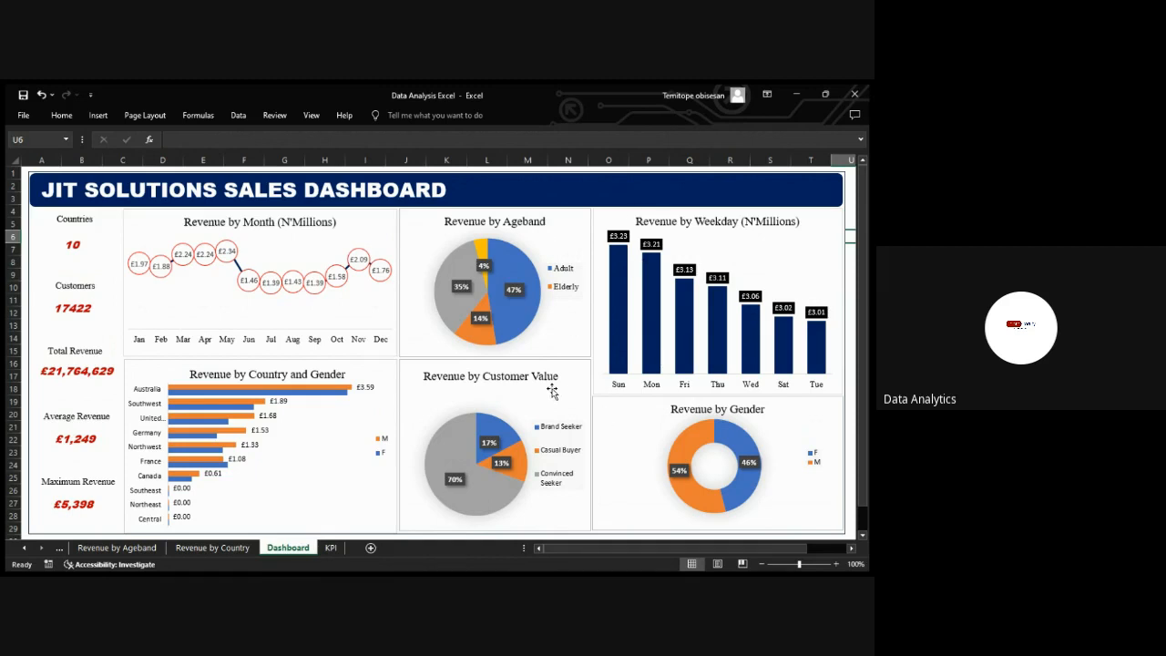
{"action": "left_click", "coordinate": [193, 547]}
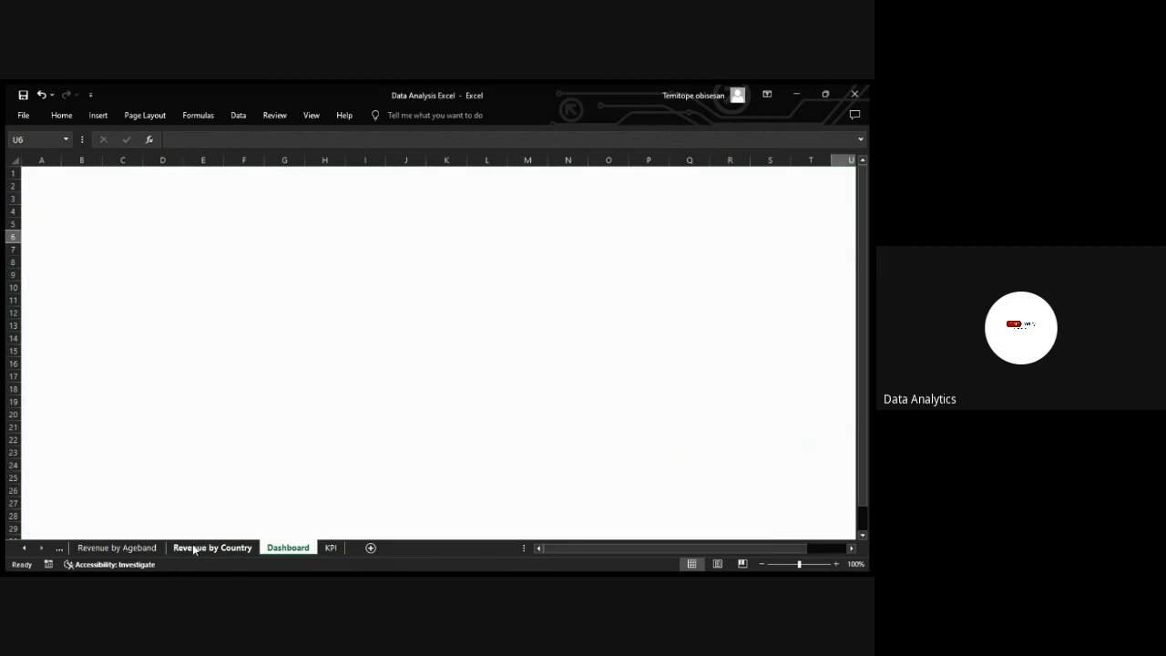
{"action": "left_click", "coordinate": [128, 547]}
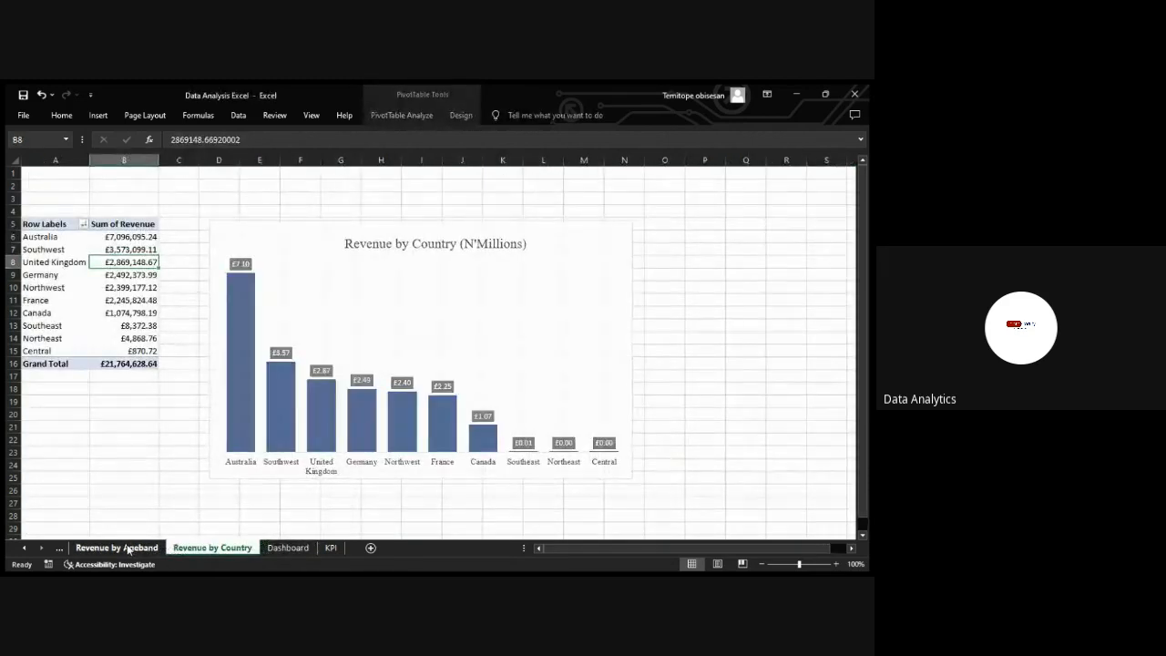
{"action": "left_click", "coordinate": [222, 549]}
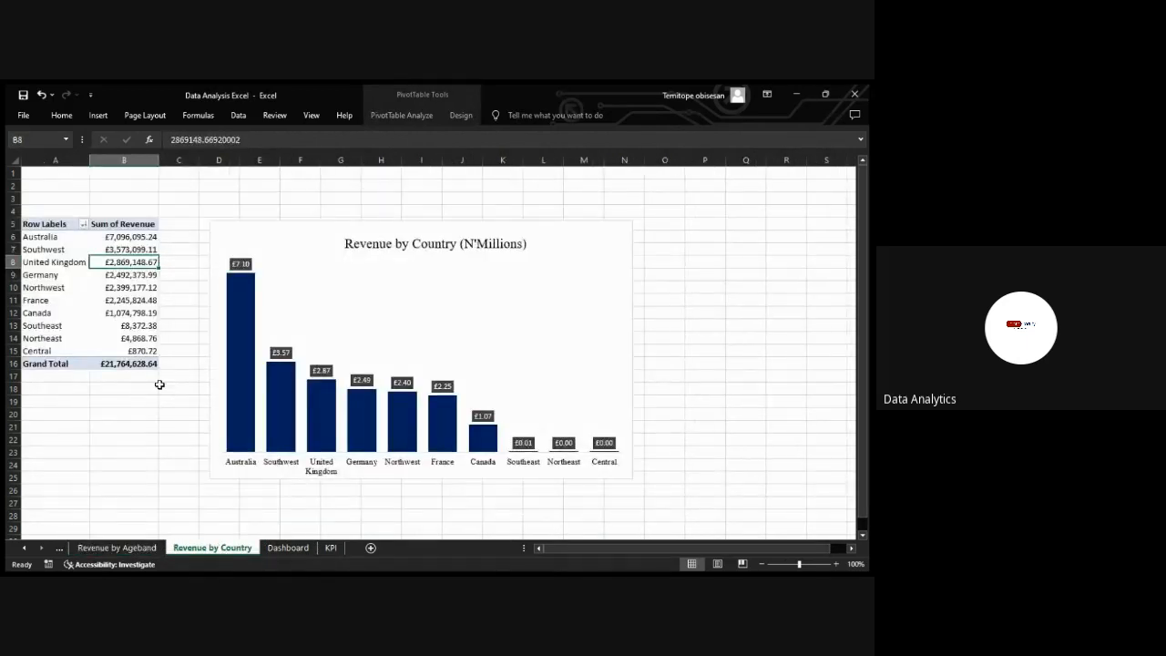
{"action": "left_click", "coordinate": [181, 296]}
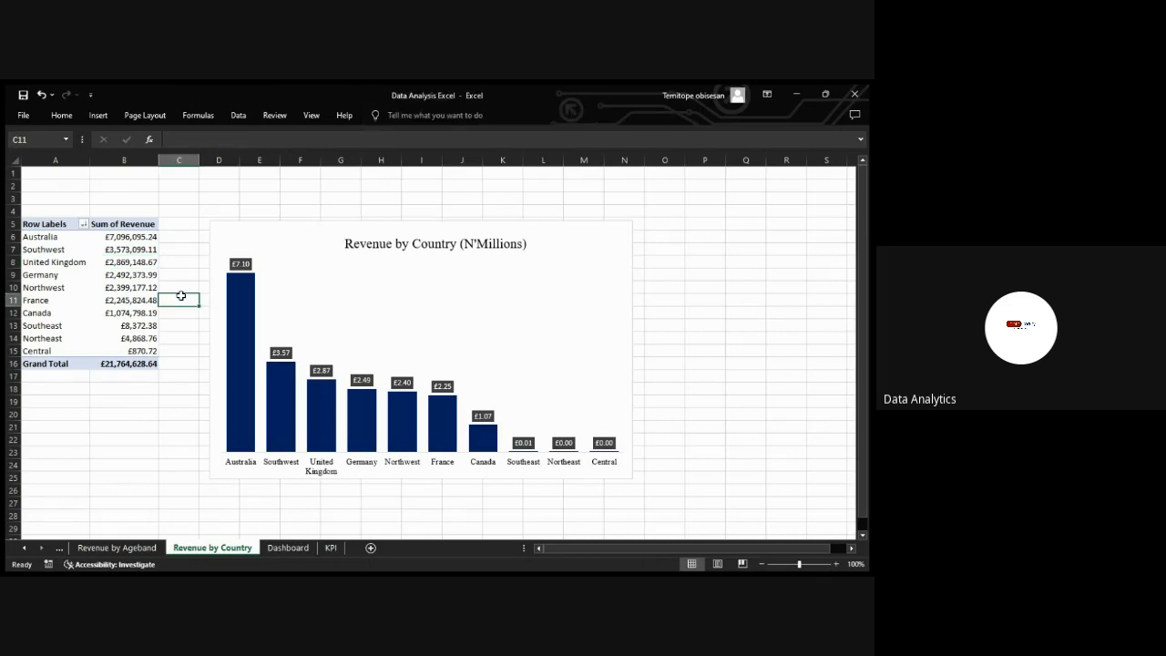
{"action": "left_click", "coordinate": [110, 272]}
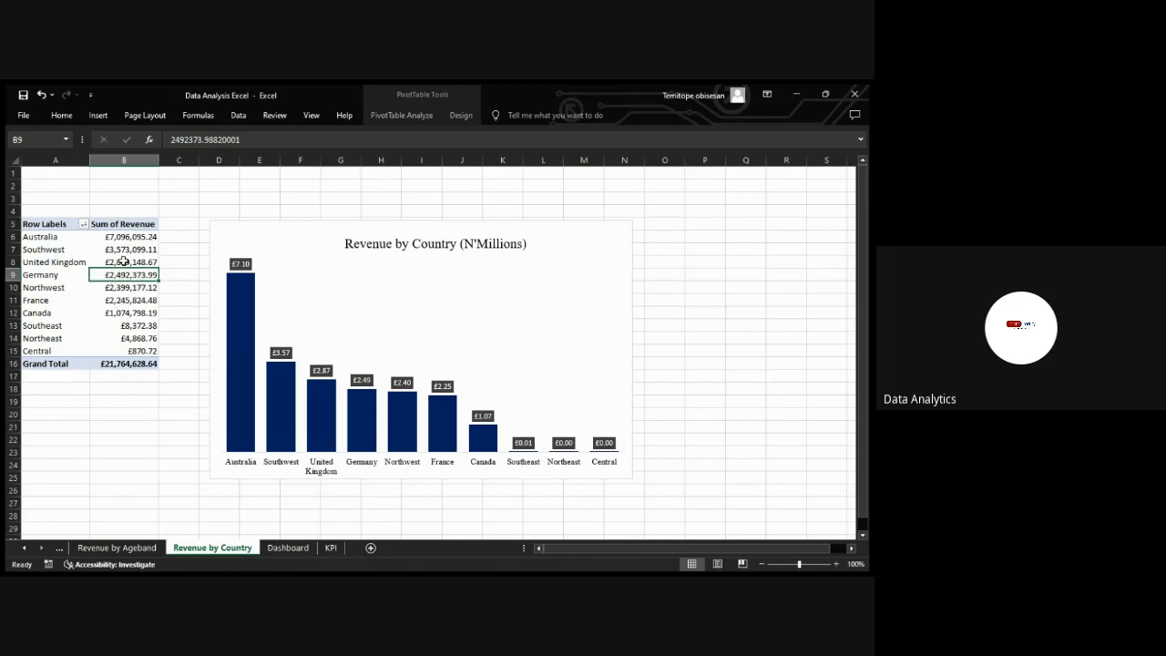
{"action": "left_click", "coordinate": [124, 259]}
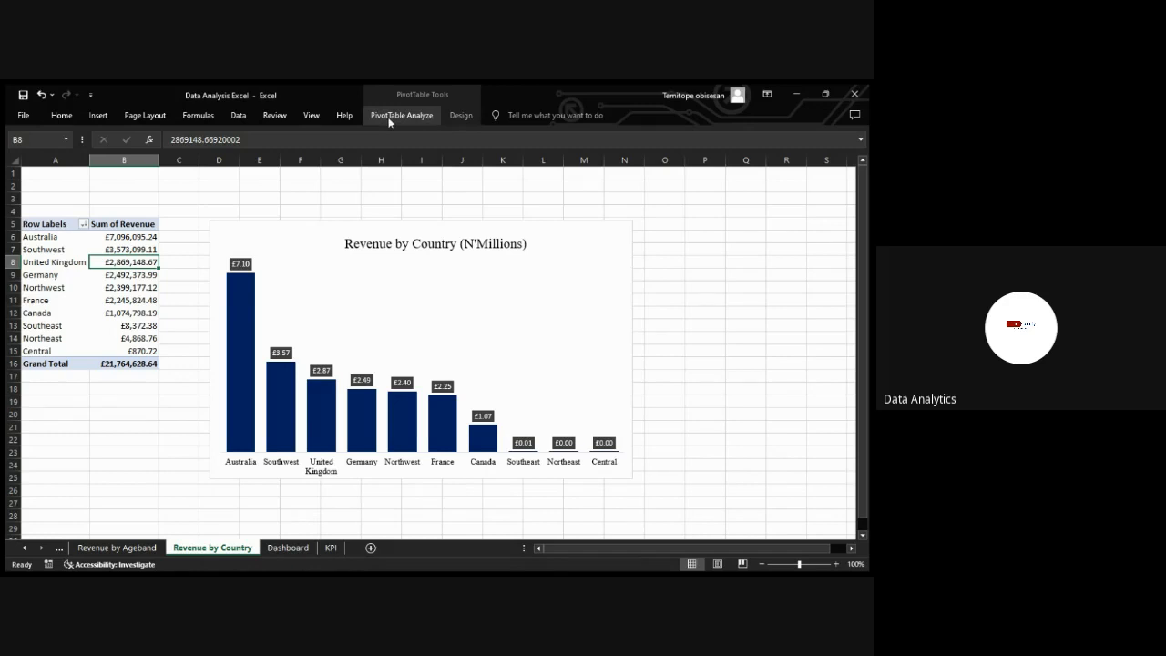
{"action": "left_click", "coordinate": [96, 115]}
{"action": "left_click", "coordinate": [554, 146]}
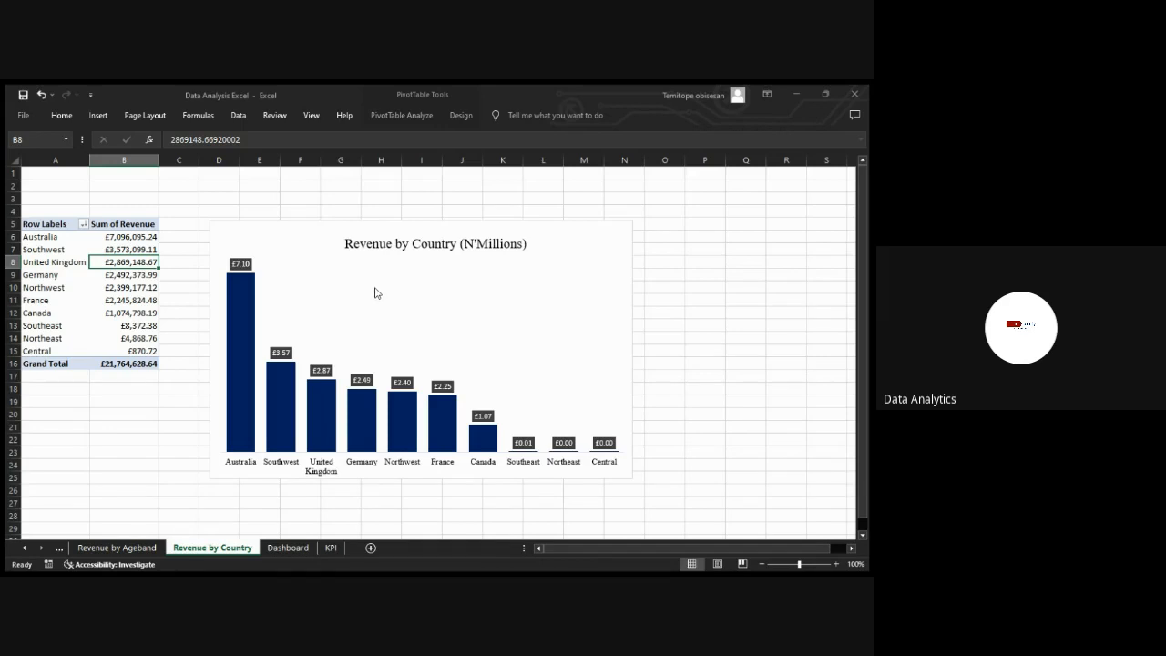
{"action": "left_click", "coordinate": [430, 452]}
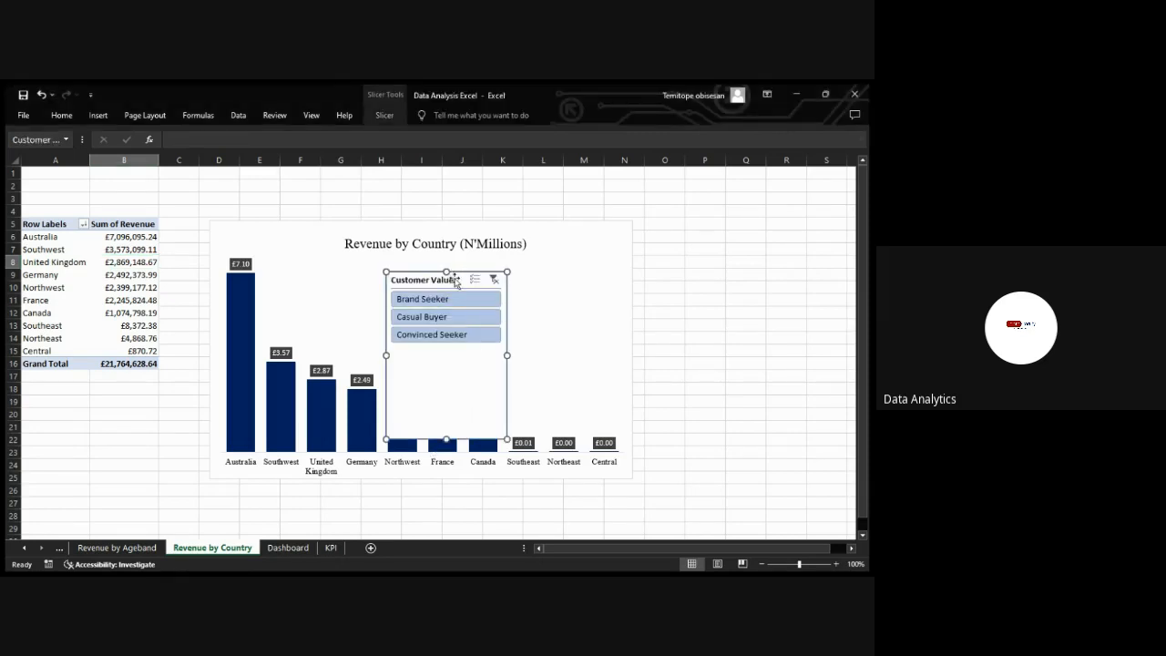
Move the Revenue by Country chart over to about column M and place the Customer Value slicer in the space beside the pivot table
{"action": "left_click_drag", "start_coordinate": [455, 280], "coordinate": [324, 189]}
{"action": "left_click", "coordinate": [466, 233]}
{"action": "left_click_drag", "start_coordinate": [466, 230], "coordinate": [830, 234]}
{"action": "left_click_drag", "start_coordinate": [331, 193], "coordinate": [349, 222]}
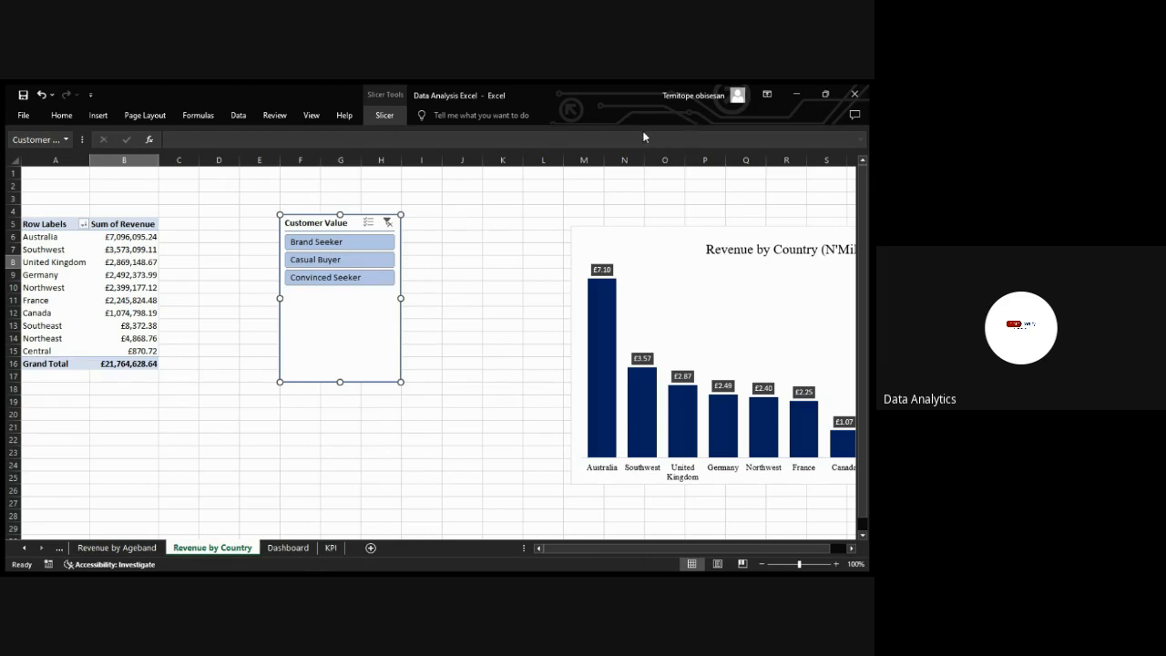
Set the Customer Value slicer to three columns and widen it to about column L so the full names fit
{"action": "left_click", "coordinate": [694, 130]}
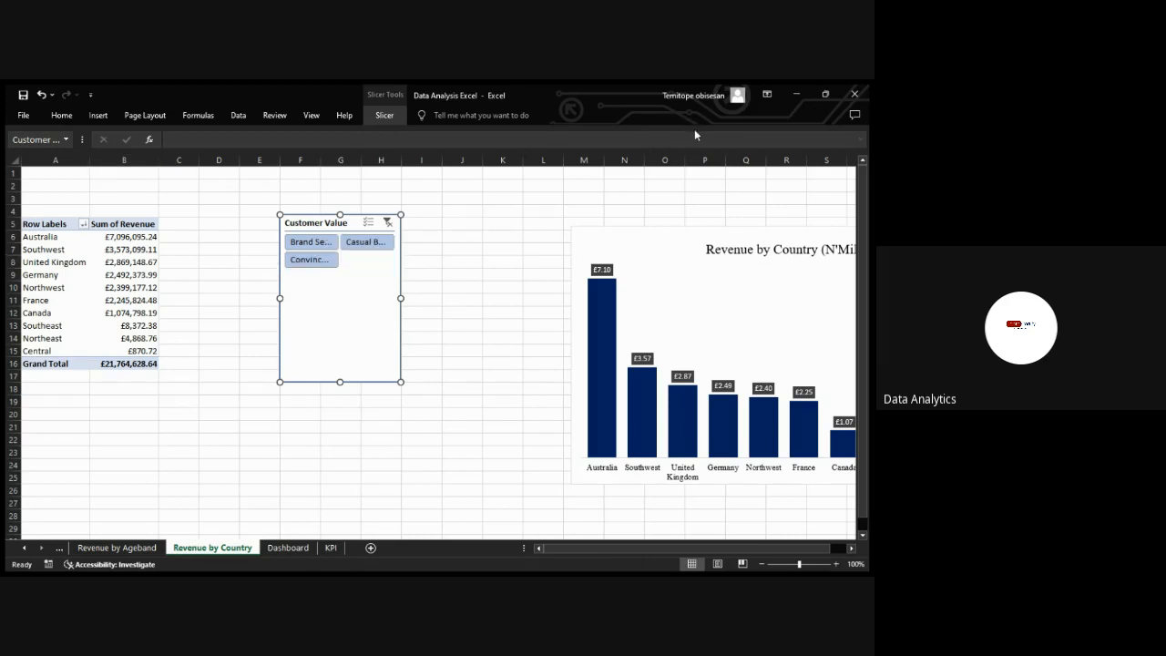
{"action": "left_click", "coordinate": [694, 130]}
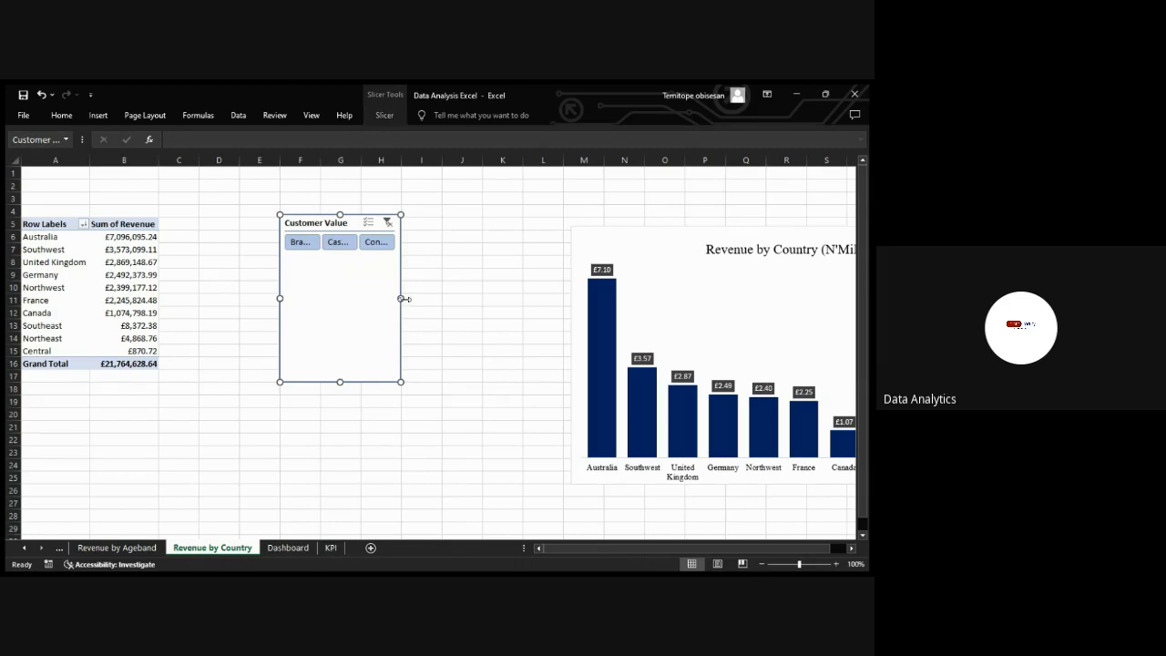
{"action": "left_click_drag", "start_coordinate": [402, 298], "coordinate": [541, 296]}
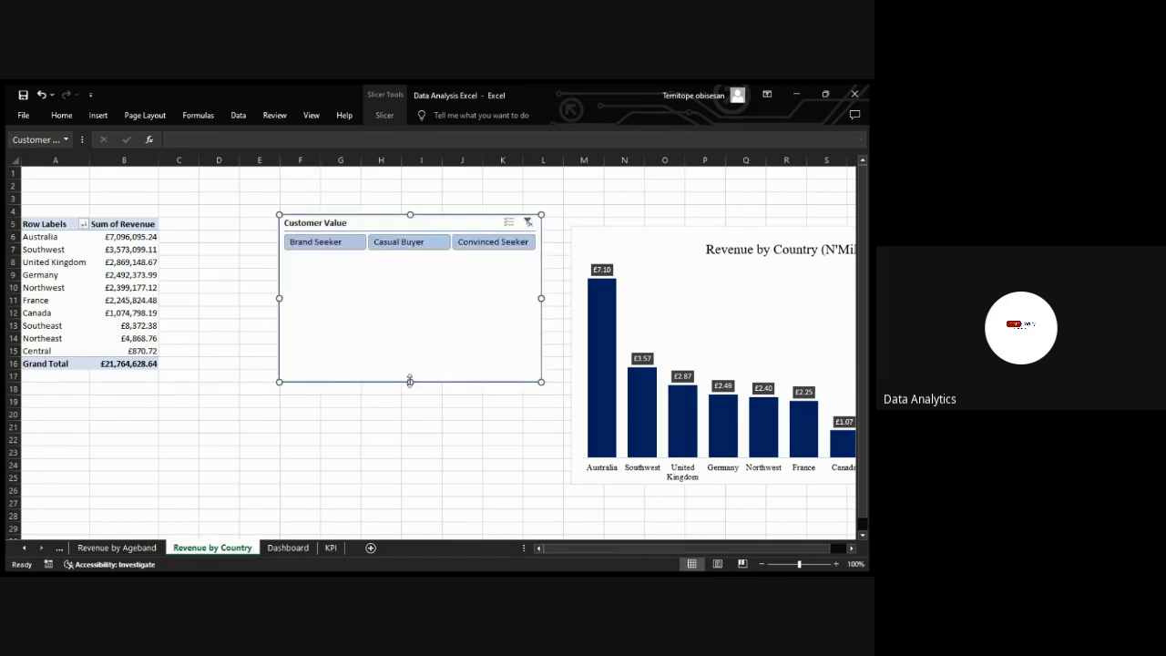
Hide the Customer Value slicer's header and reduce its height to fit the single row of buttons
{"action": "left_click_drag", "start_coordinate": [410, 381], "coordinate": [424, 259]}
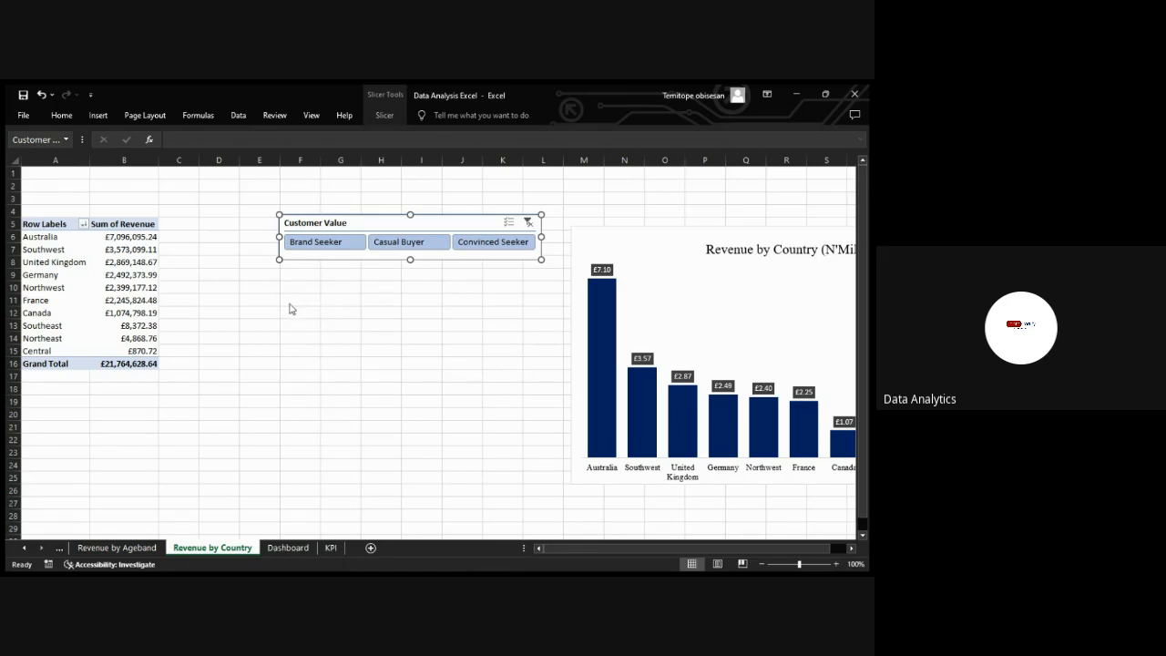
{"action": "left_click", "coordinate": [505, 405]}
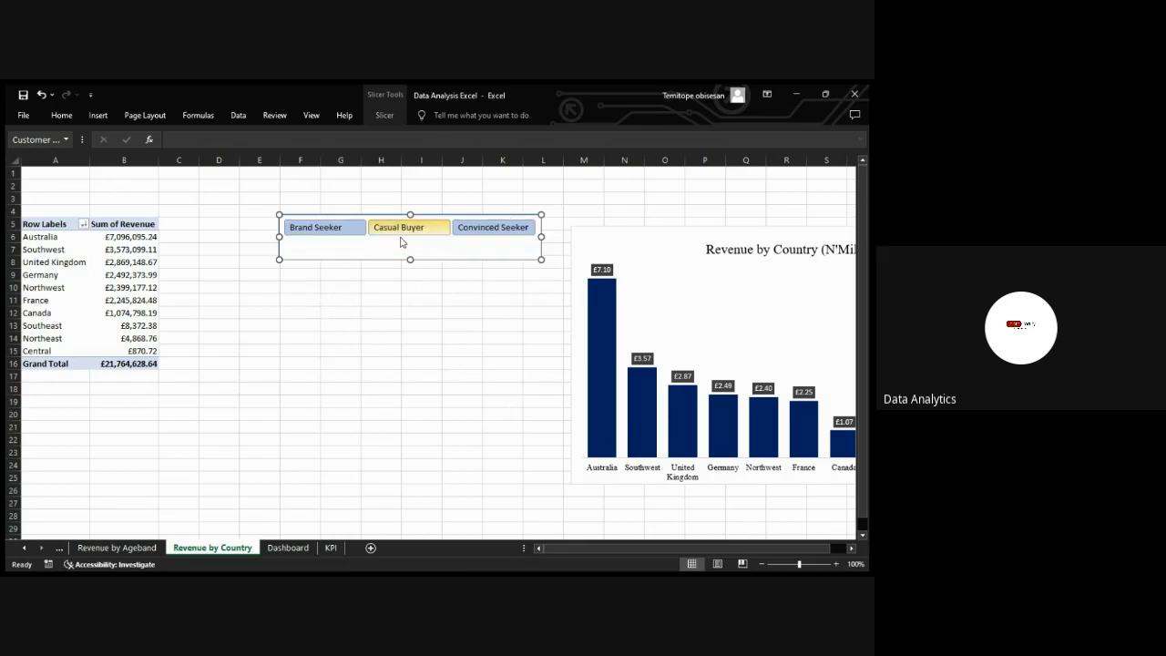
{"action": "left_click_drag", "start_coordinate": [409, 259], "coordinate": [408, 240]}
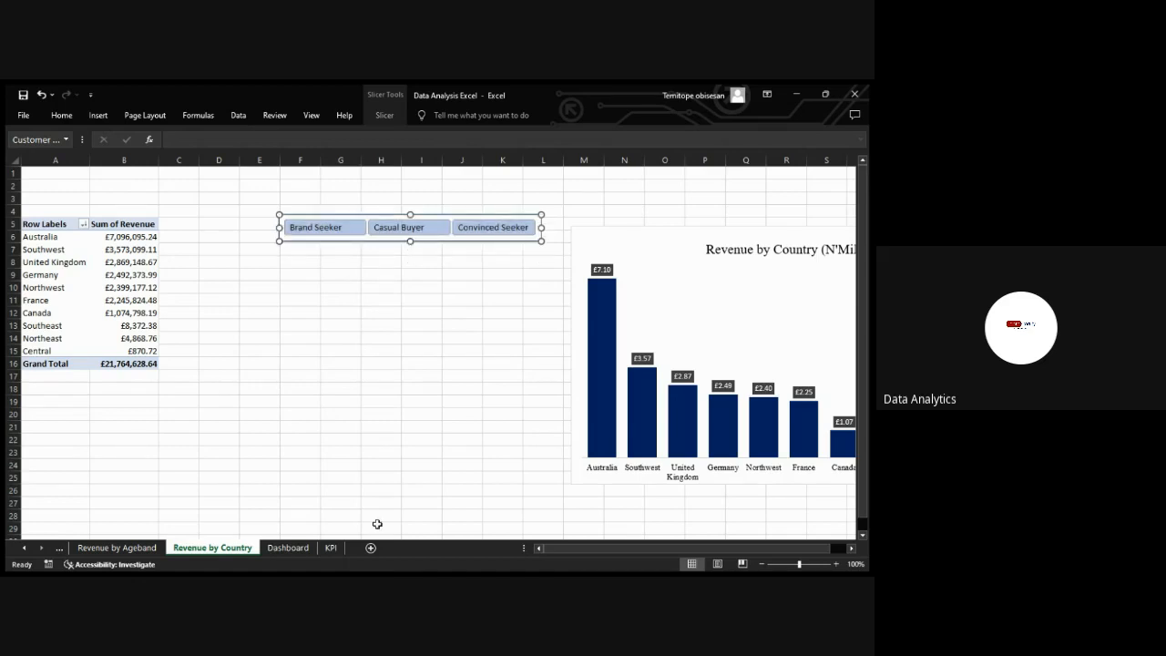
Paste the Customer Value slicer onto the Dashboard sheet, place it beside the title in the banner, and filter by Brand Seeker
{"action": "left_click", "coordinate": [293, 548]}
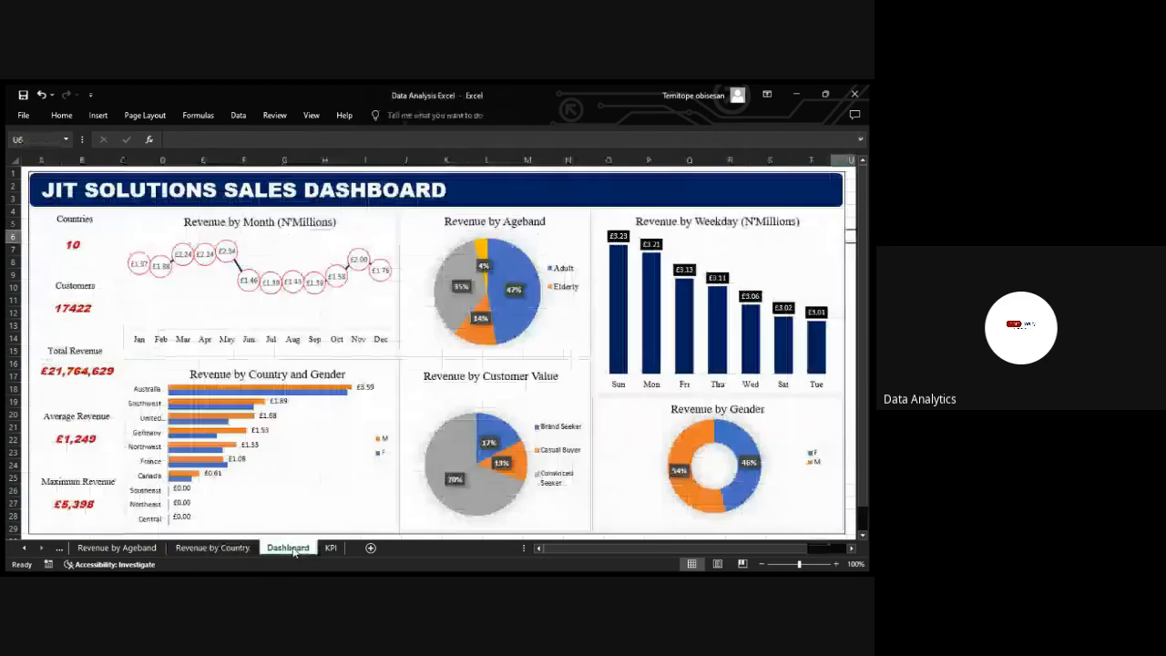
{"action": "left_click", "coordinate": [526, 199]}
{"action": "key", "text": "ctrl+v"}
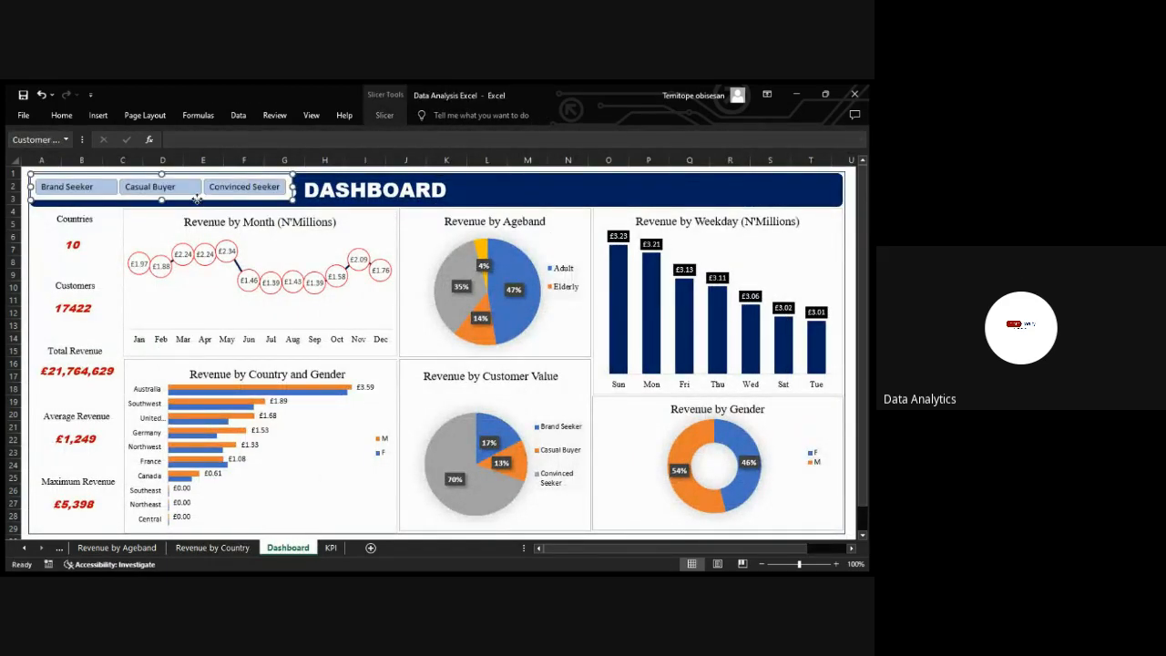
{"action": "left_click_drag", "start_coordinate": [198, 205], "coordinate": [635, 201]}
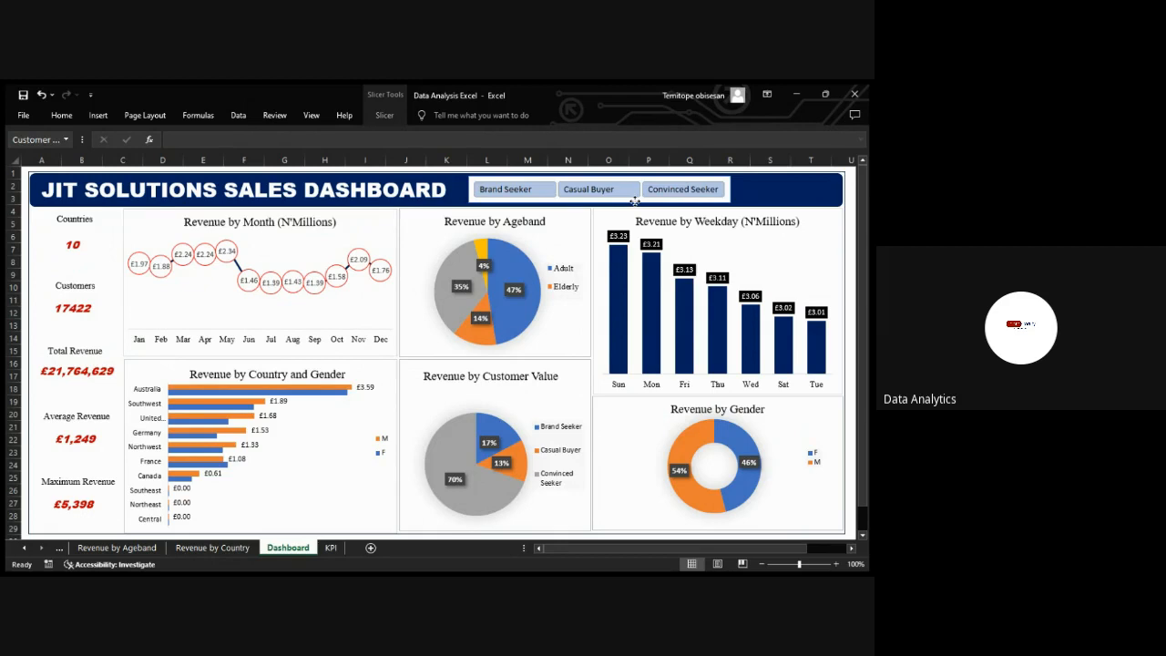
{"action": "left_click_drag", "start_coordinate": [634, 201], "coordinate": [634, 201]}
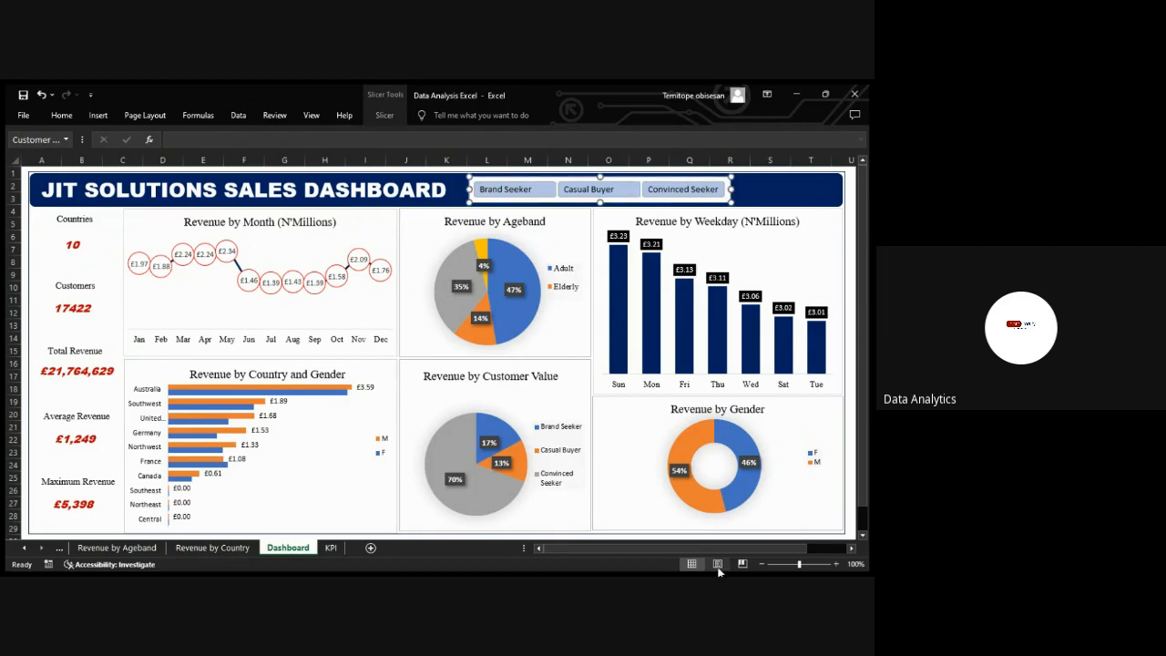
{"action": "left_click", "coordinate": [518, 191]}
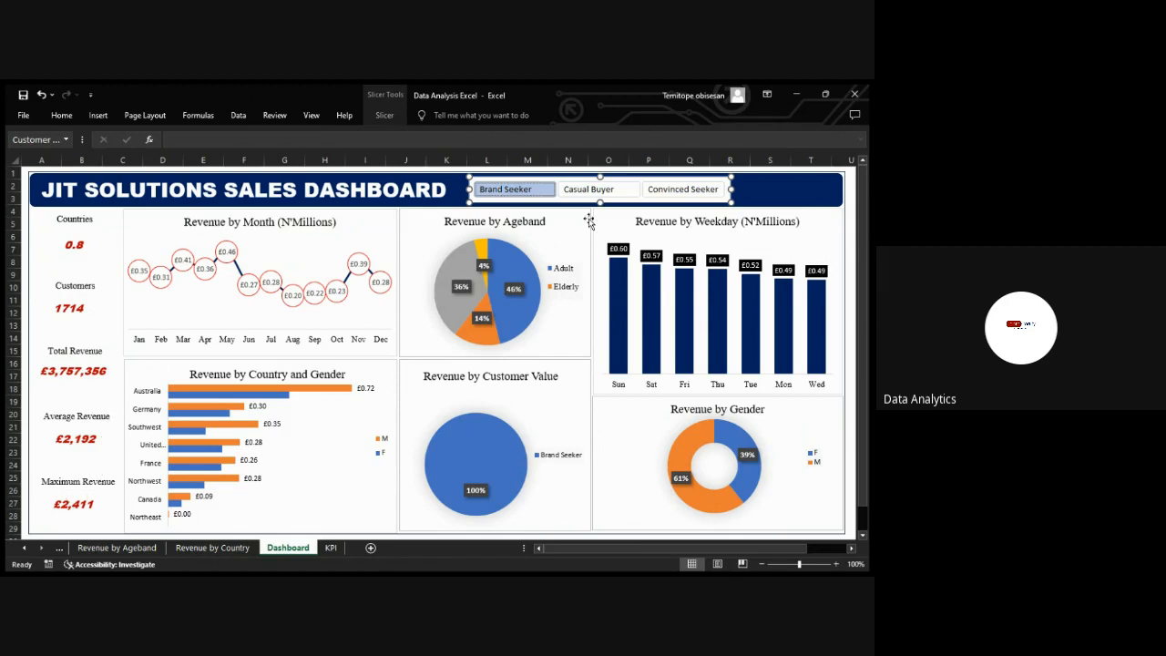
Filter the dashboard by Casual Buyer and by Convinced Seeker in turn, and clear the Customer Value slicer's filter
{"action": "left_click", "coordinate": [599, 189]}
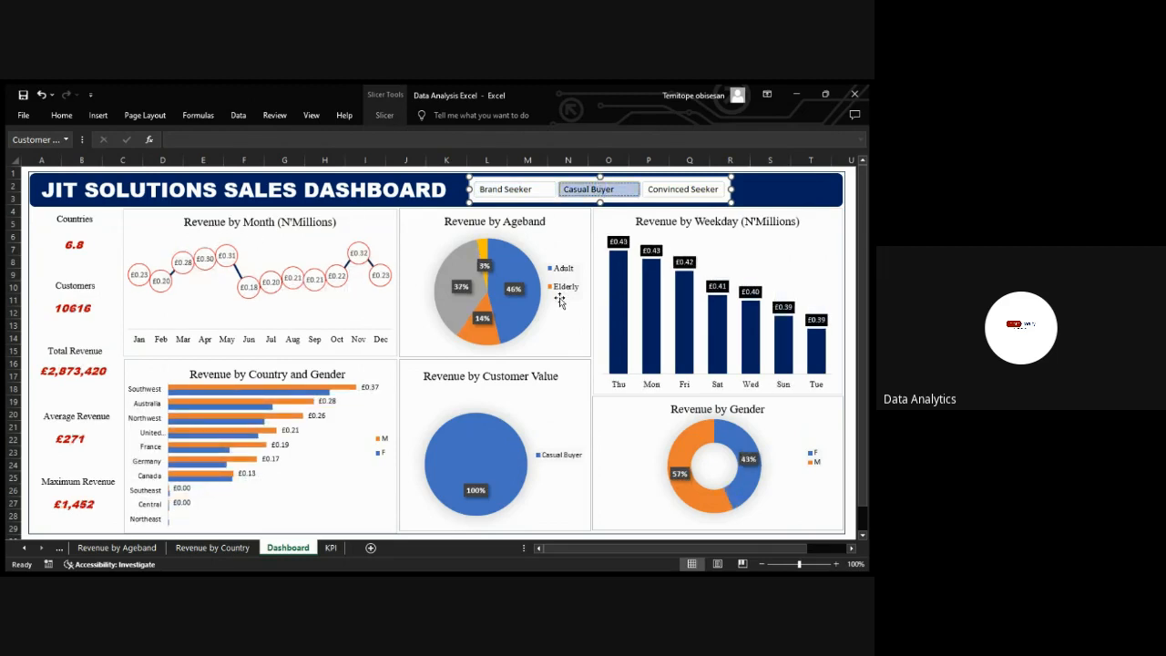
{"action": "left_click", "coordinate": [684, 189]}
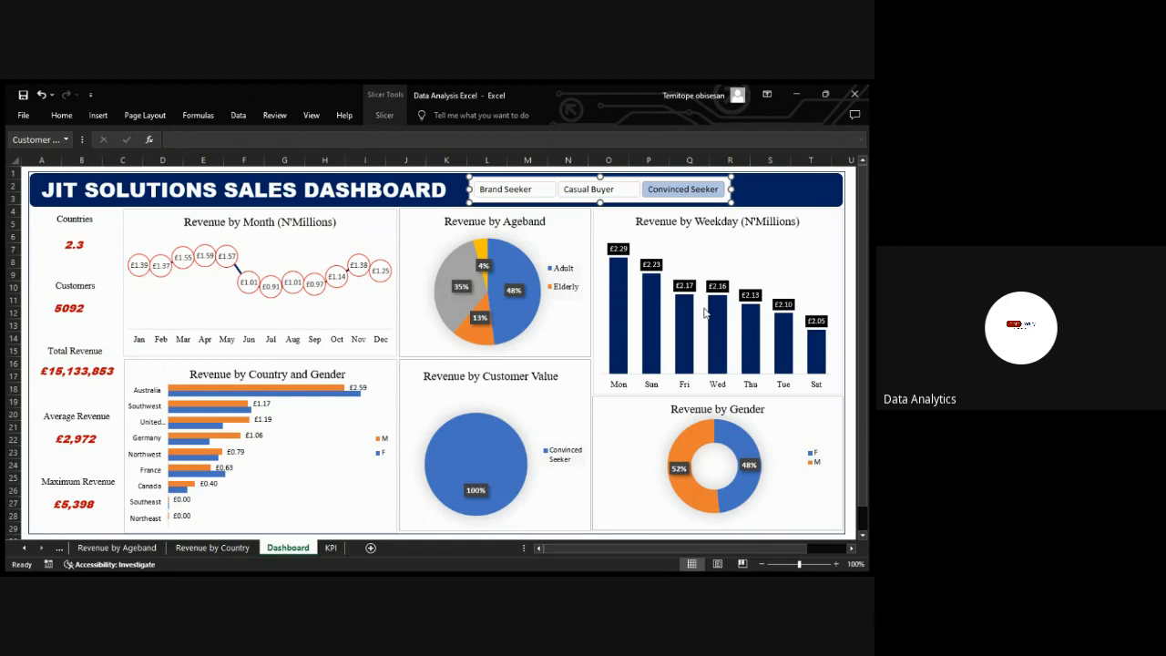
{"action": "key", "text": "alt+c"}
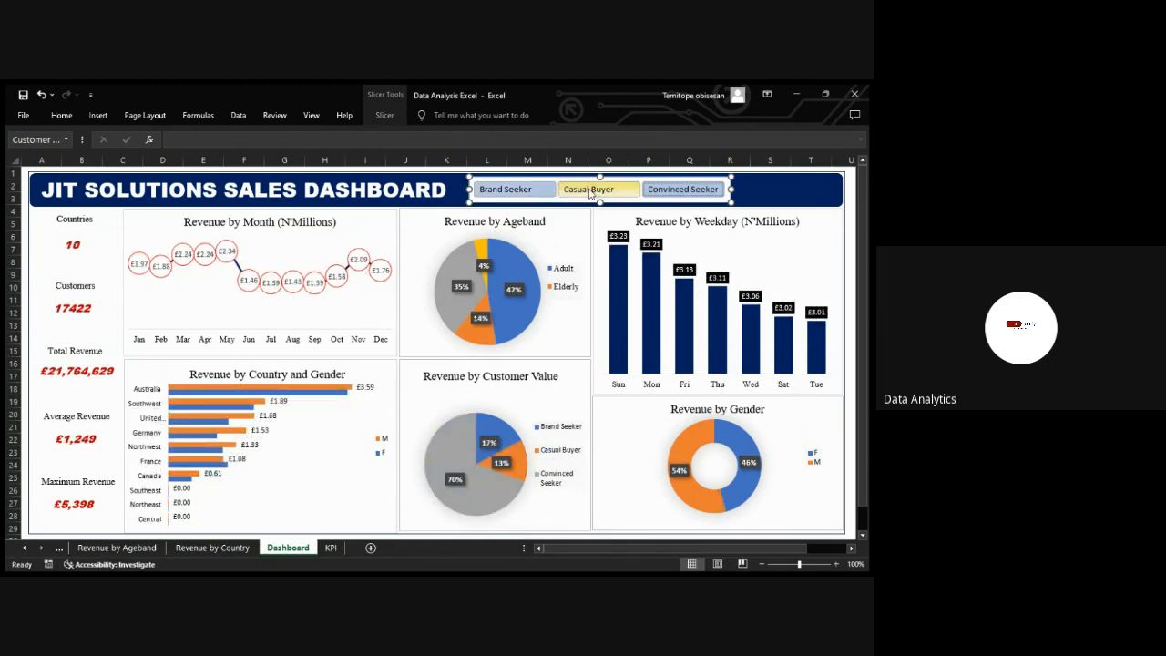
Check the dashboard's KPIs and charts with only Casual Buyer selected, and clear the slicer filter again
{"action": "left_click", "coordinate": [589, 190]}
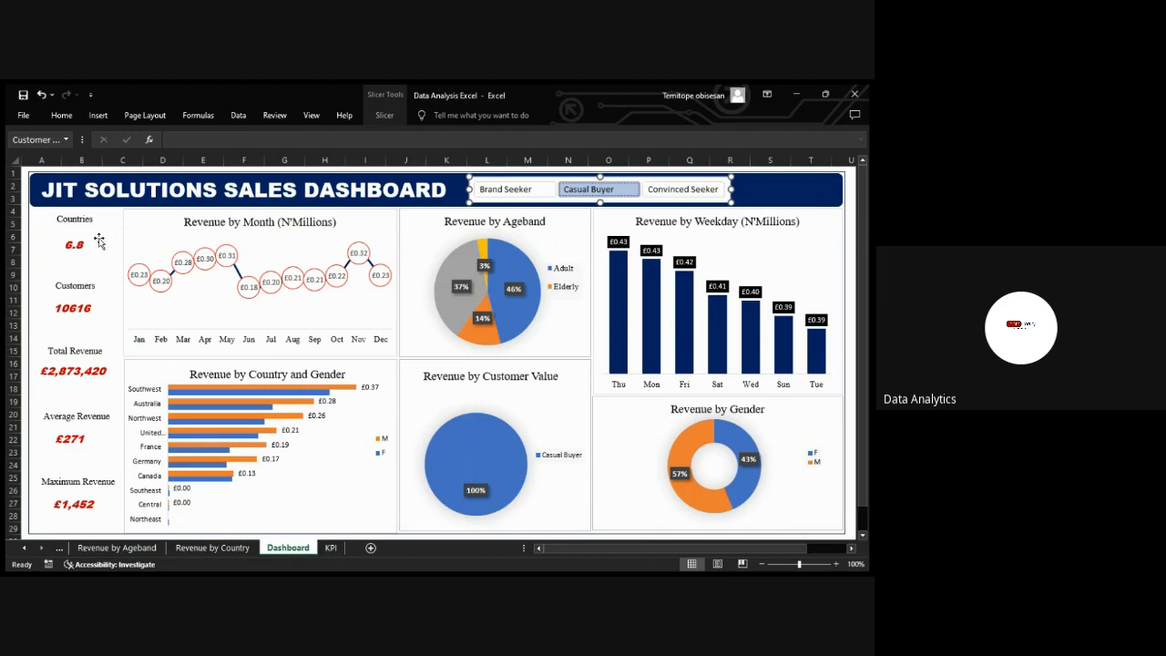
{"action": "left_click", "coordinate": [616, 196]}
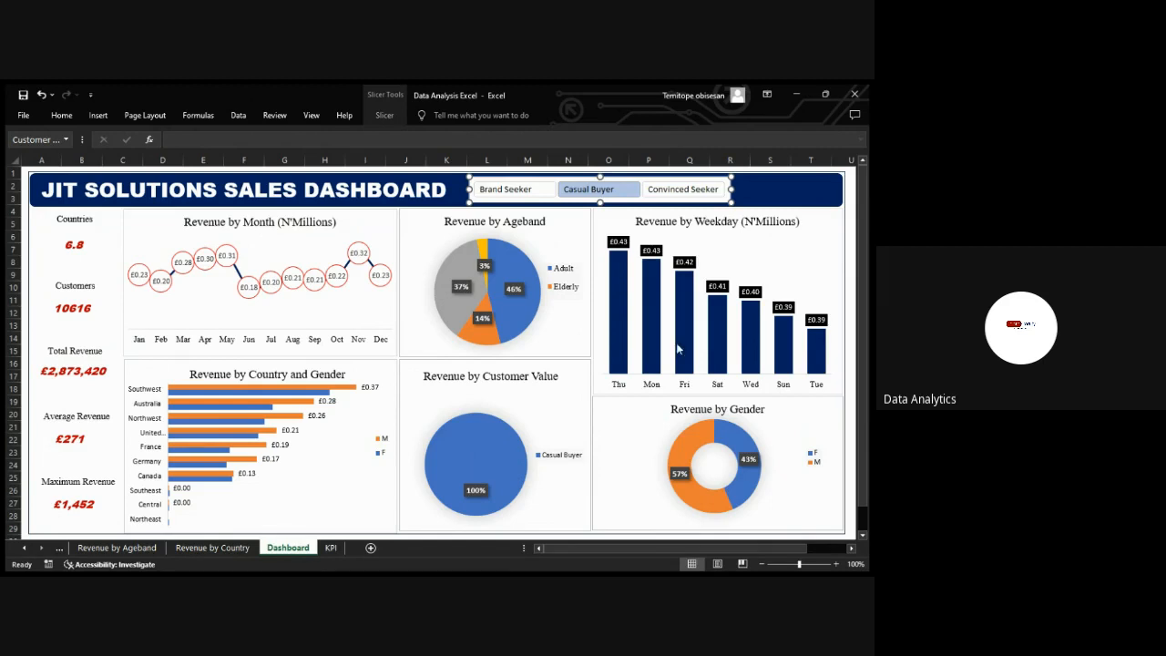
{"action": "key", "text": "alt+Tab"}
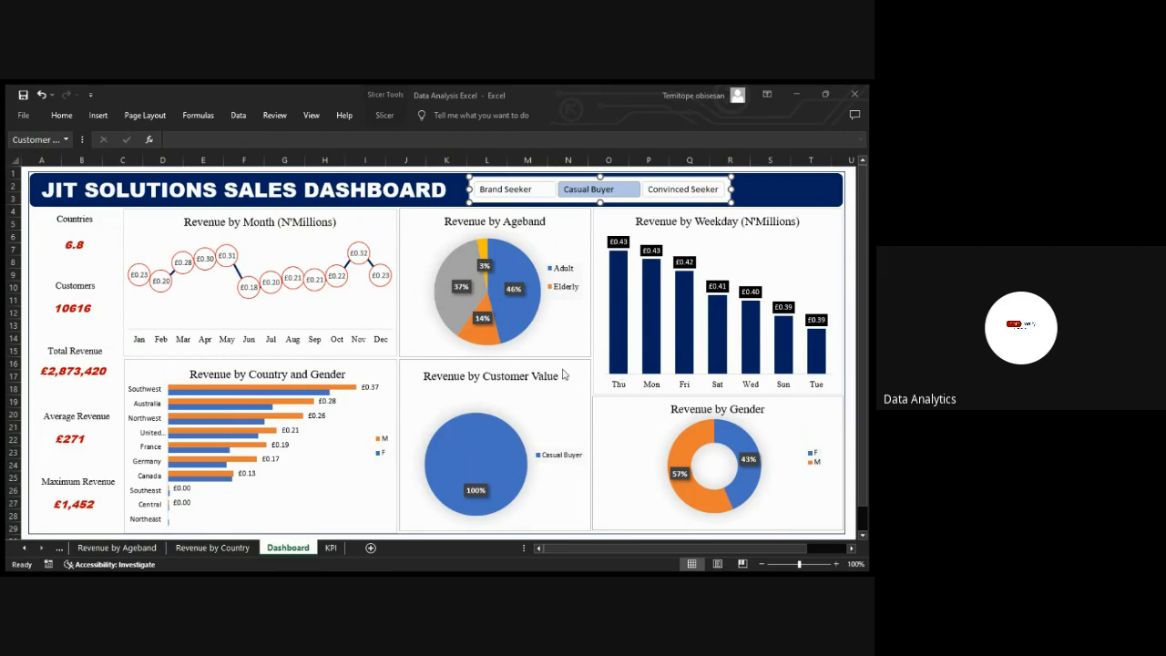
{"action": "left_click", "coordinate": [725, 413]}
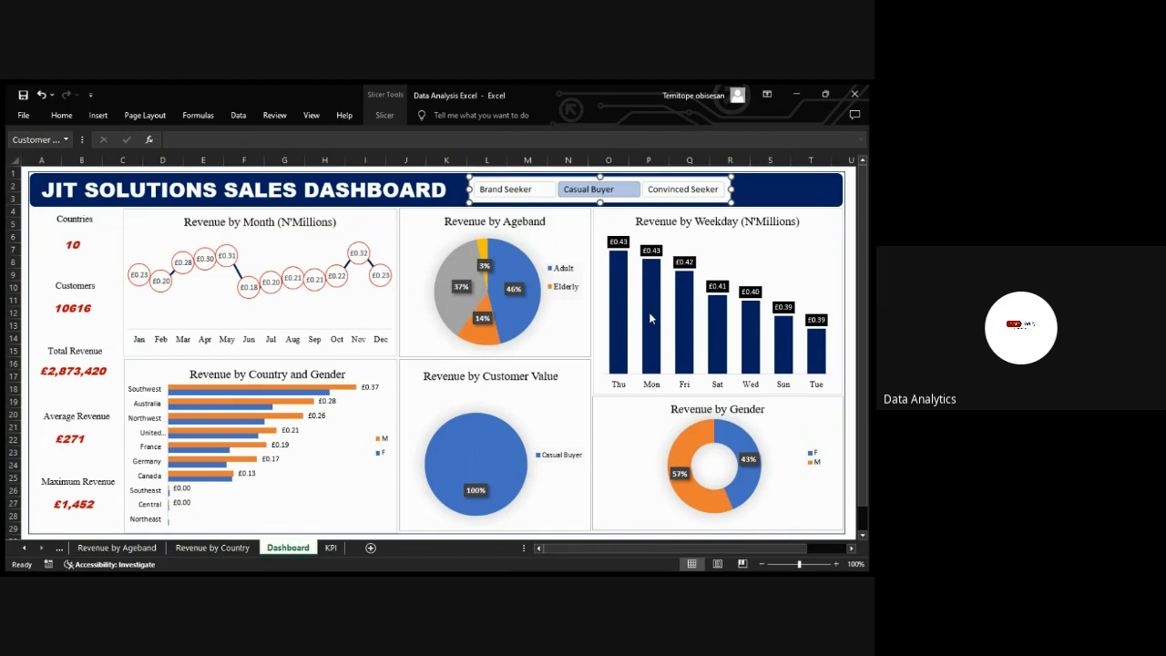
{"action": "key", "text": "alt+c"}
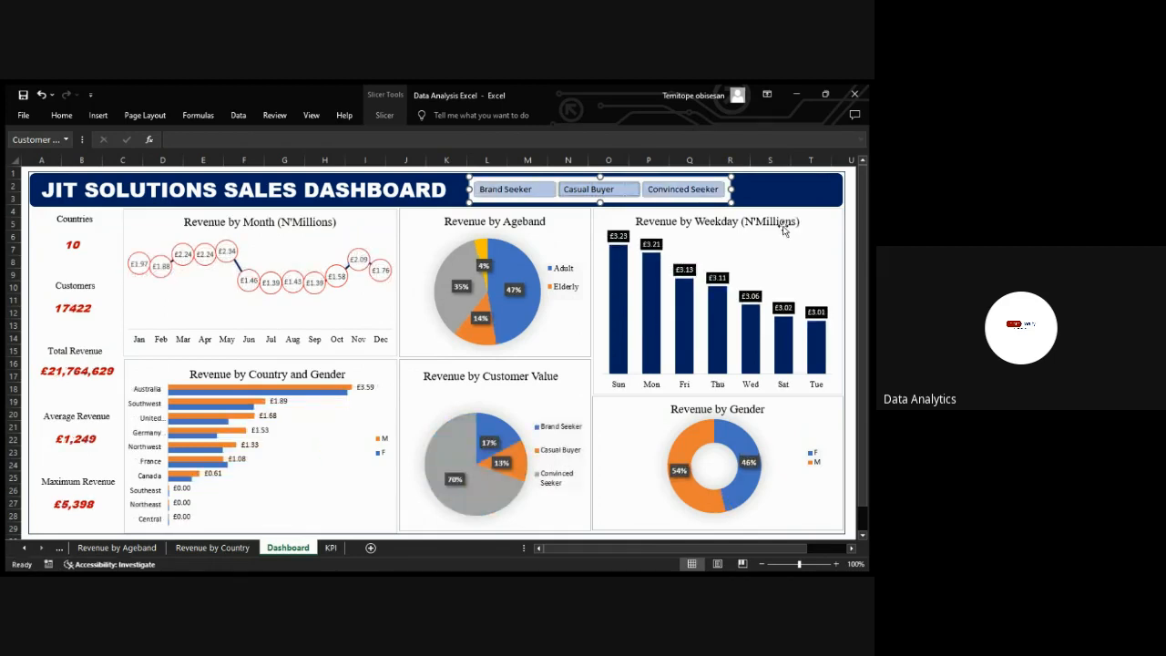
{"action": "left_click", "coordinate": [776, 191]}
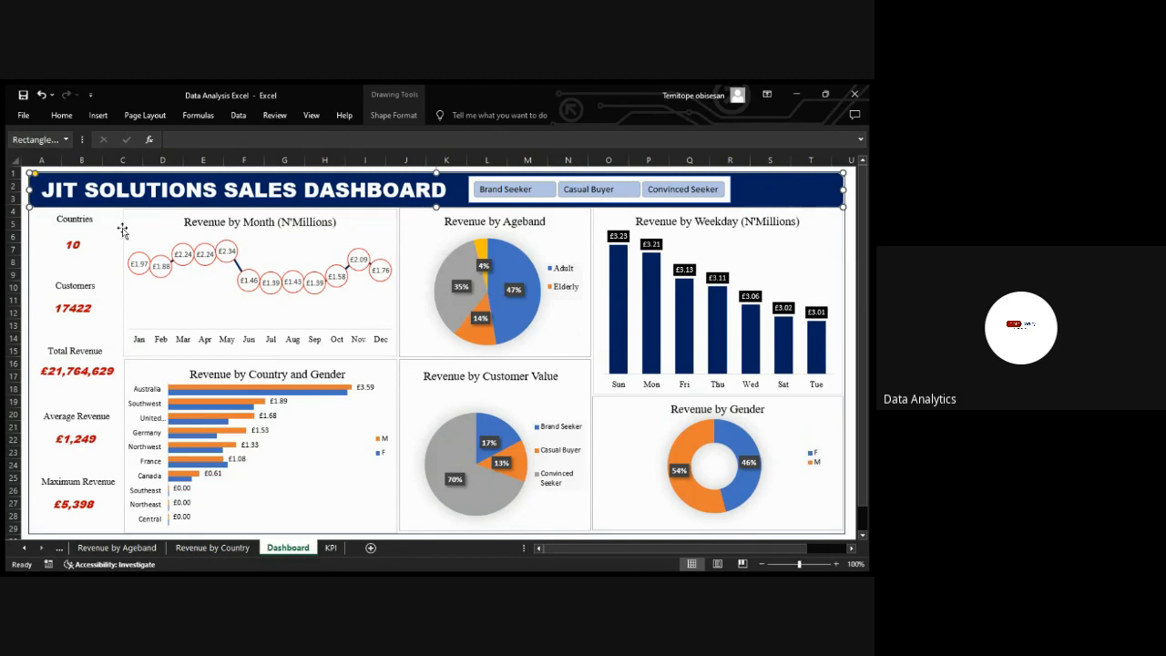
{"action": "left_click", "coordinate": [335, 242]}
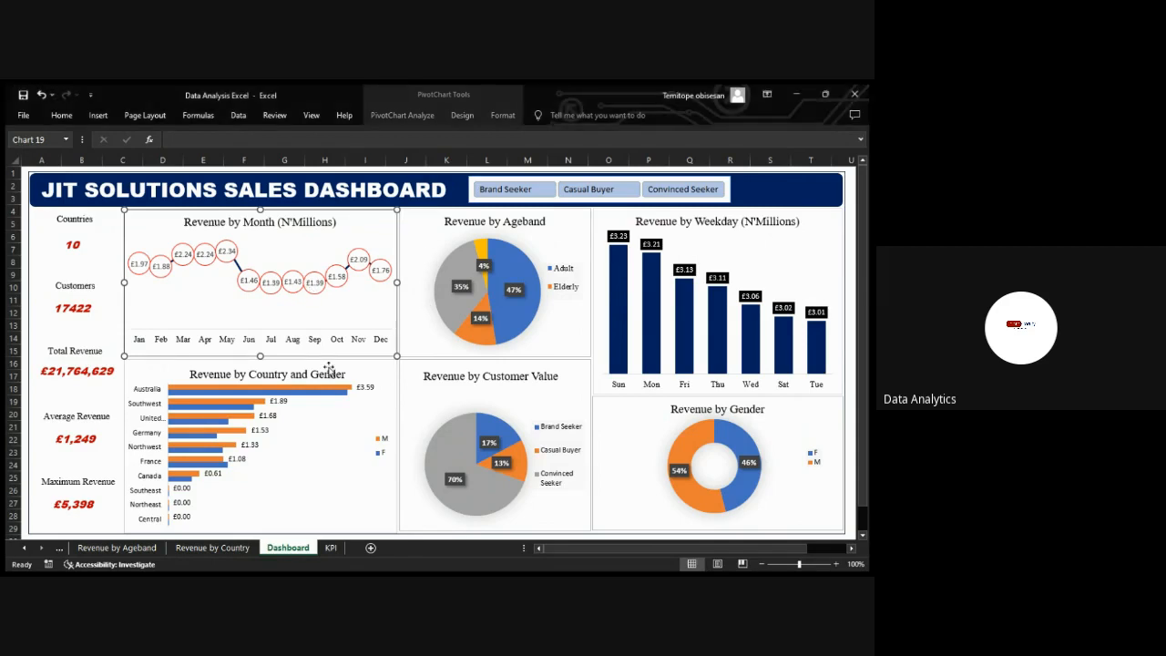
{"action": "key", "text": "ctrl+v"}
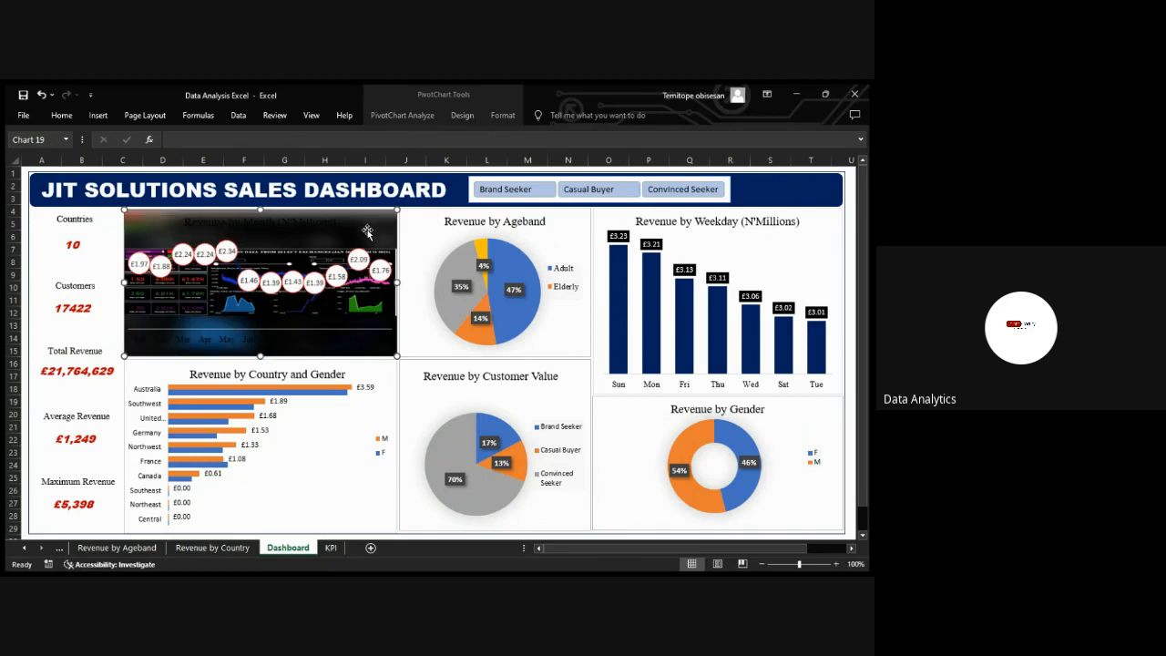
{"action": "key", "text": "ctrl+z"}
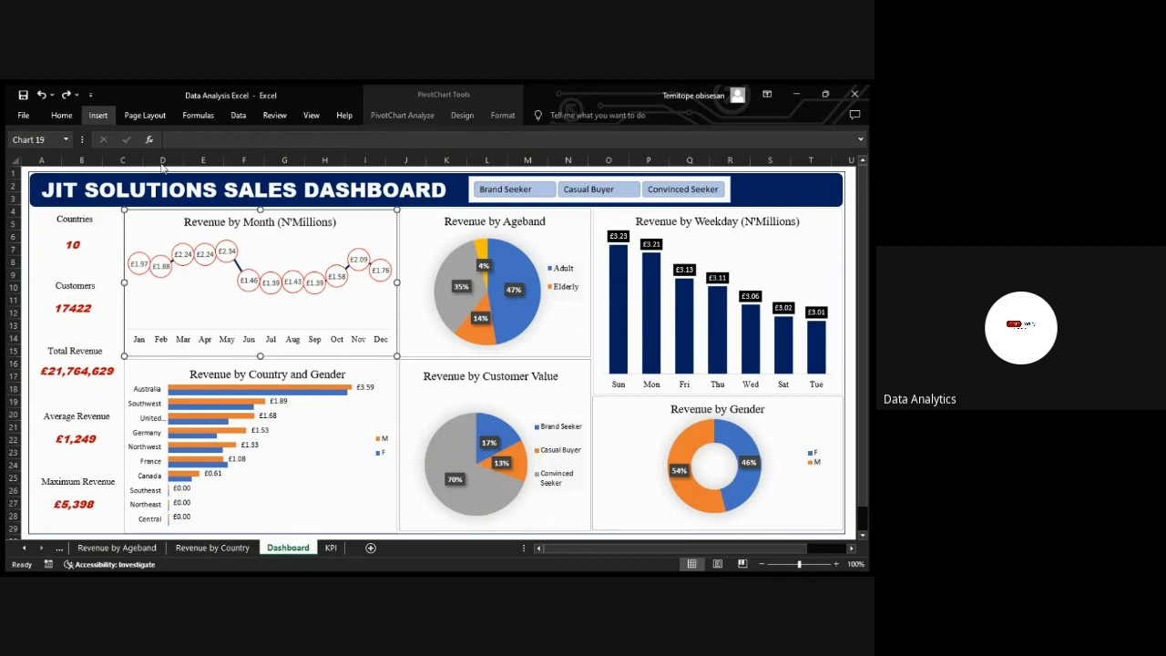
{"action": "left_click", "coordinate": [176, 197]}
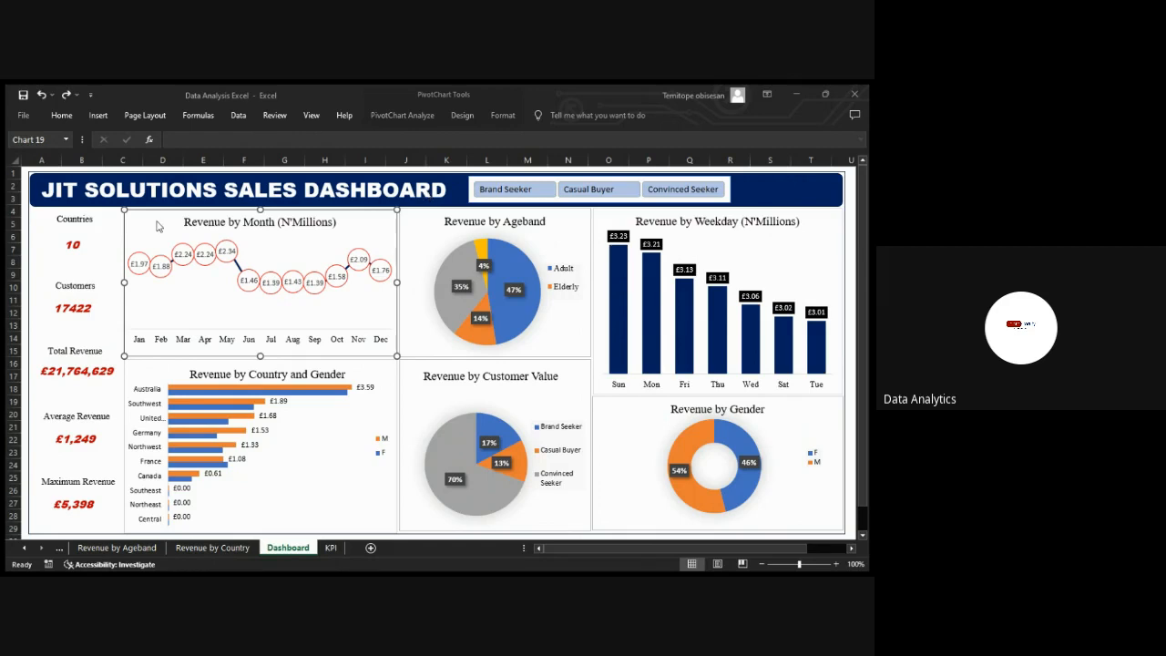
{"action": "left_click", "coordinate": [332, 373]}
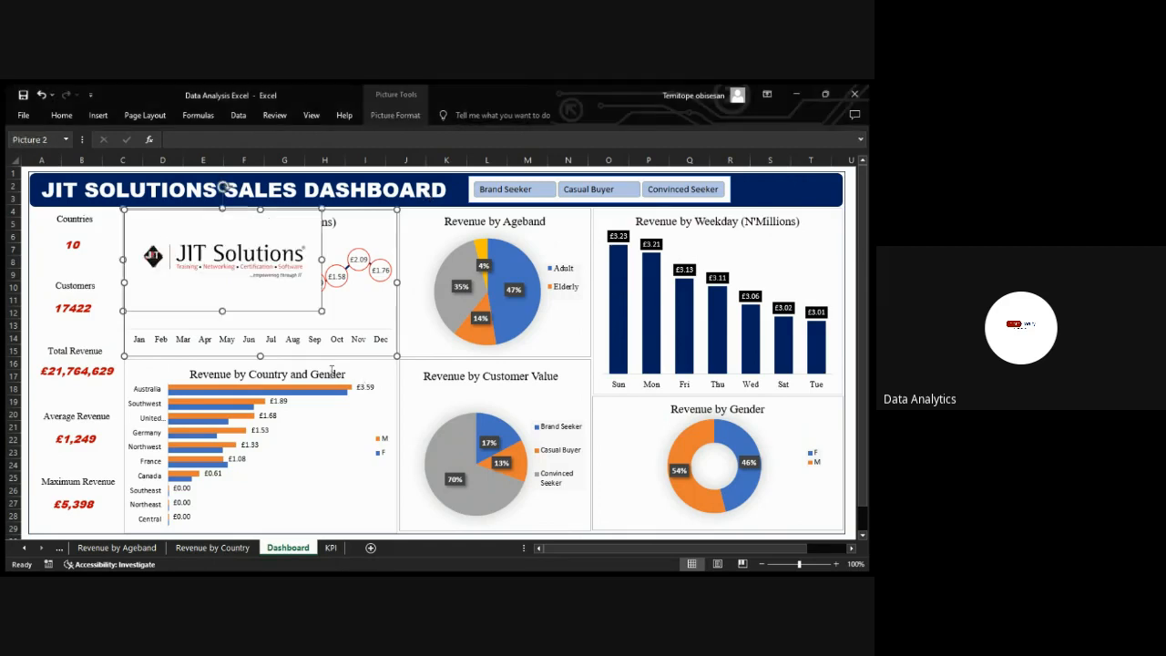
{"action": "left_click_drag", "start_coordinate": [321, 310], "coordinate": [240, 264]}
{"action": "left_click_drag", "start_coordinate": [202, 217], "coordinate": [276, 264]}
{"action": "key", "text": "Delete"}
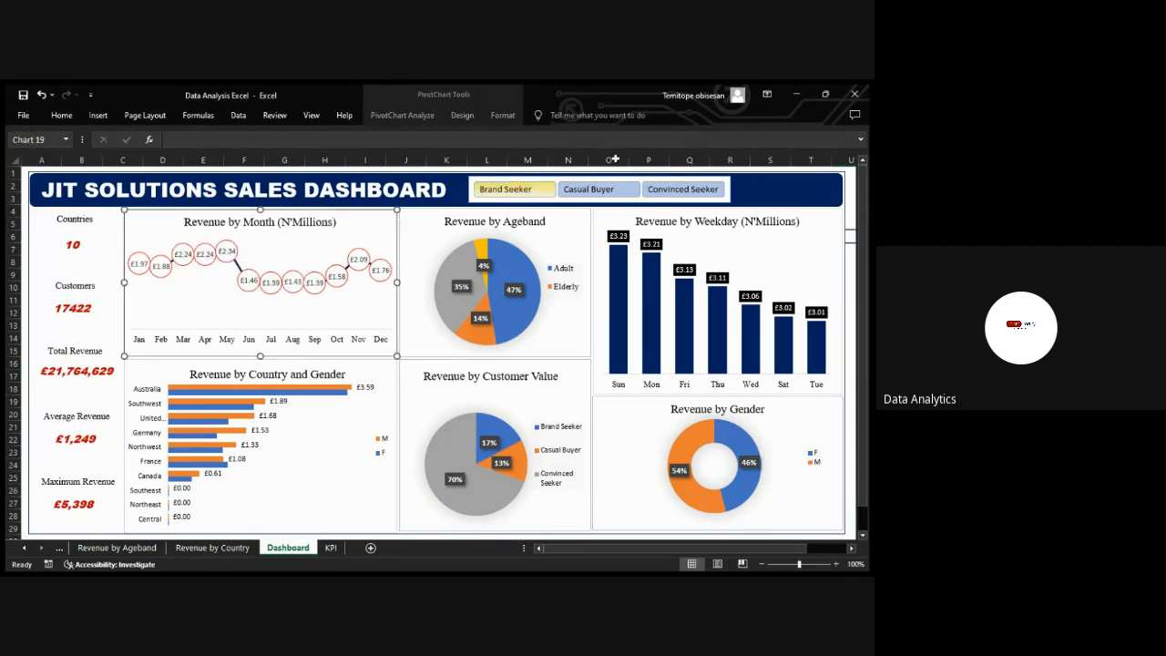
Insert the JIT Solutions logo with the title banner selected, shrink it to fit the banner's far end beyond the slicer, and save the workbook
{"action": "left_click", "coordinate": [749, 193]}
{"action": "left_click", "coordinate": [575, 192]}
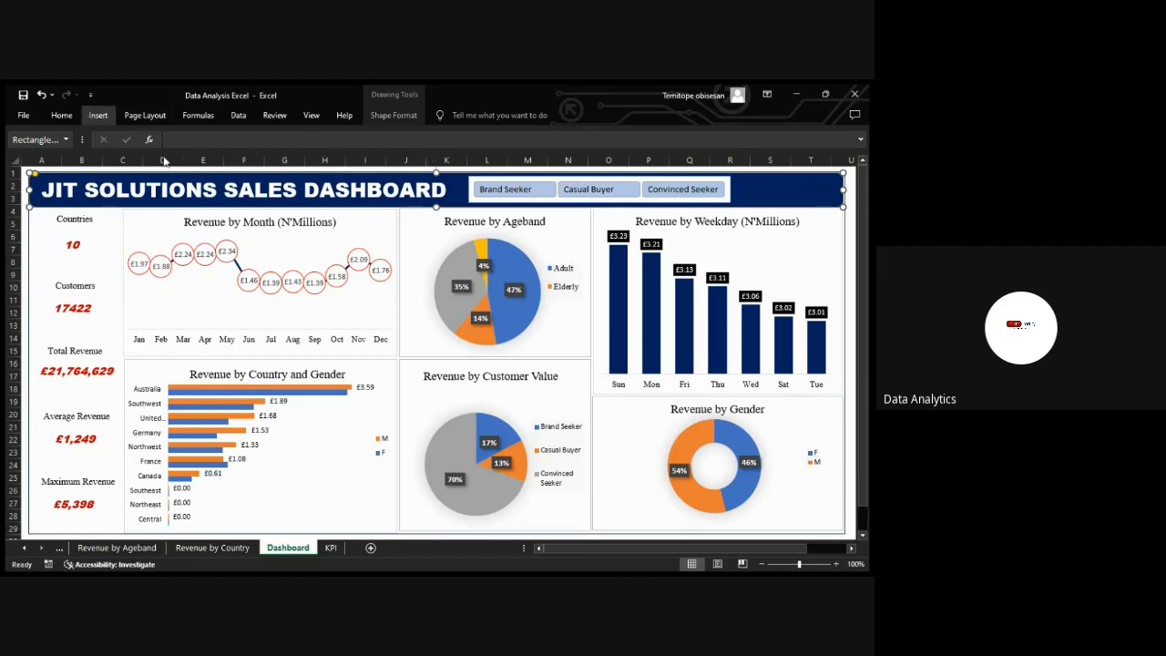
{"action": "left_click", "coordinate": [190, 199]}
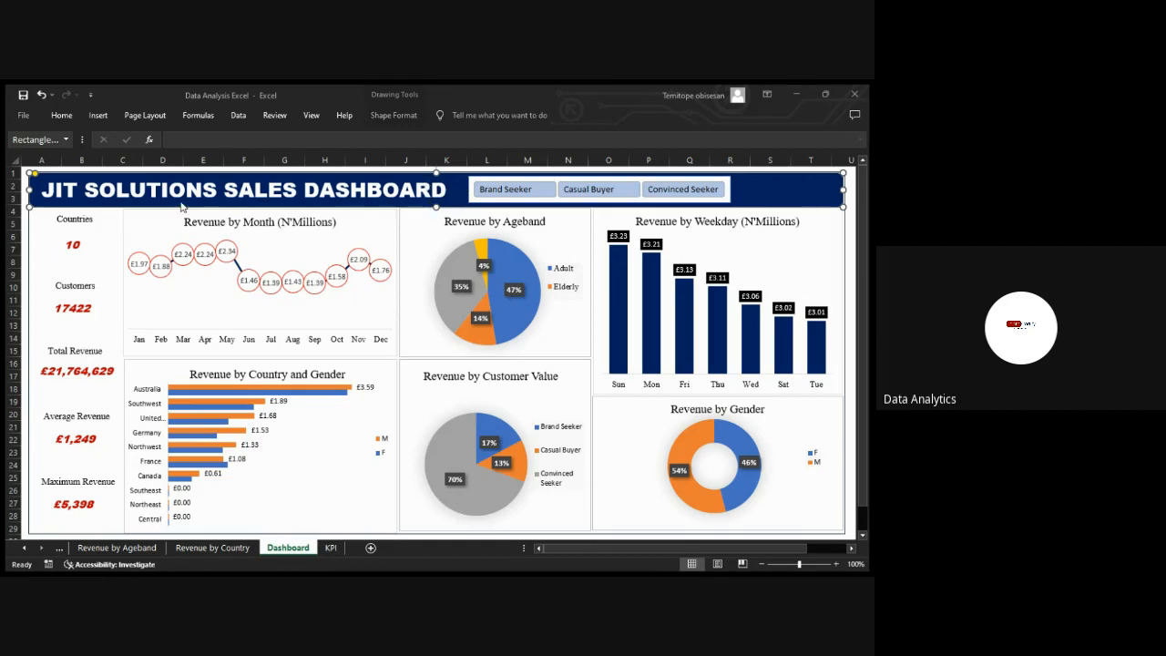
{"action": "key", "text": "Tab"}
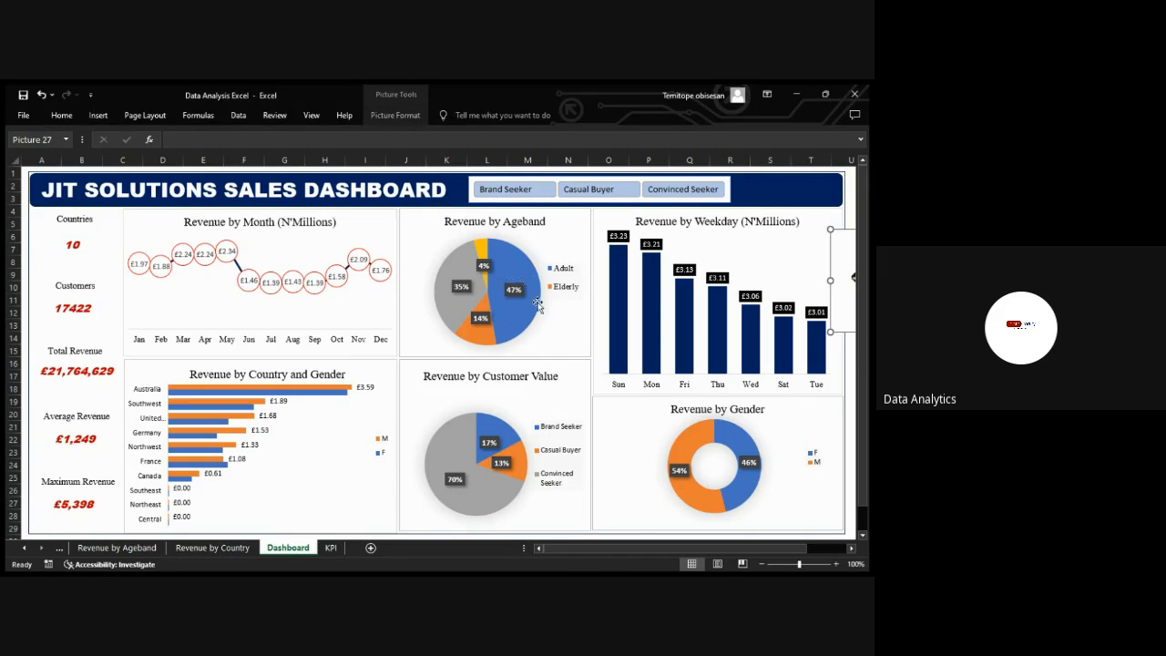
{"action": "left_click_drag", "start_coordinate": [840, 249], "coordinate": [724, 244]}
{"action": "left_click_drag", "start_coordinate": [839, 301], "coordinate": [812, 181]}
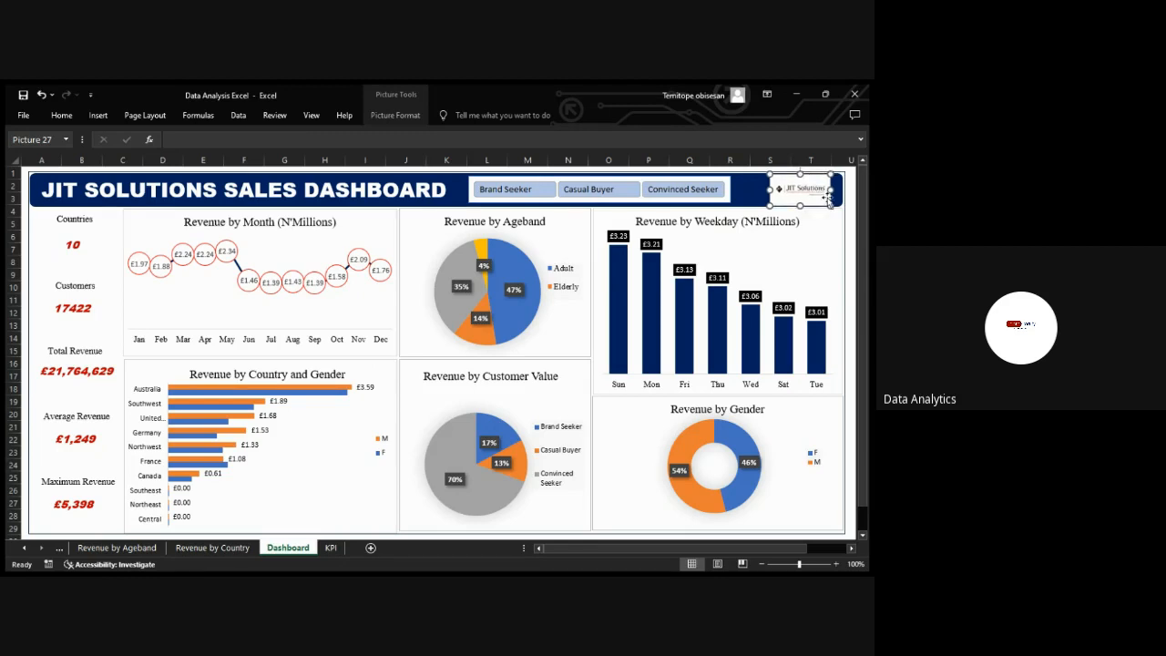
{"action": "left_click", "coordinate": [842, 241]}
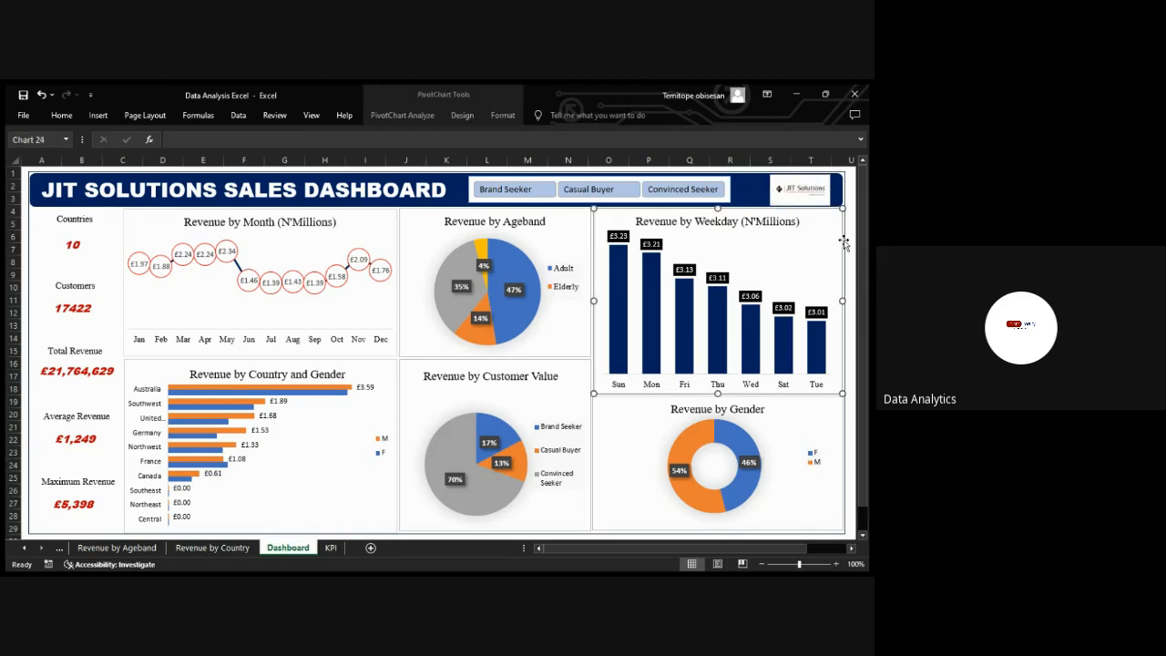
{"action": "left_click", "coordinate": [754, 189]}
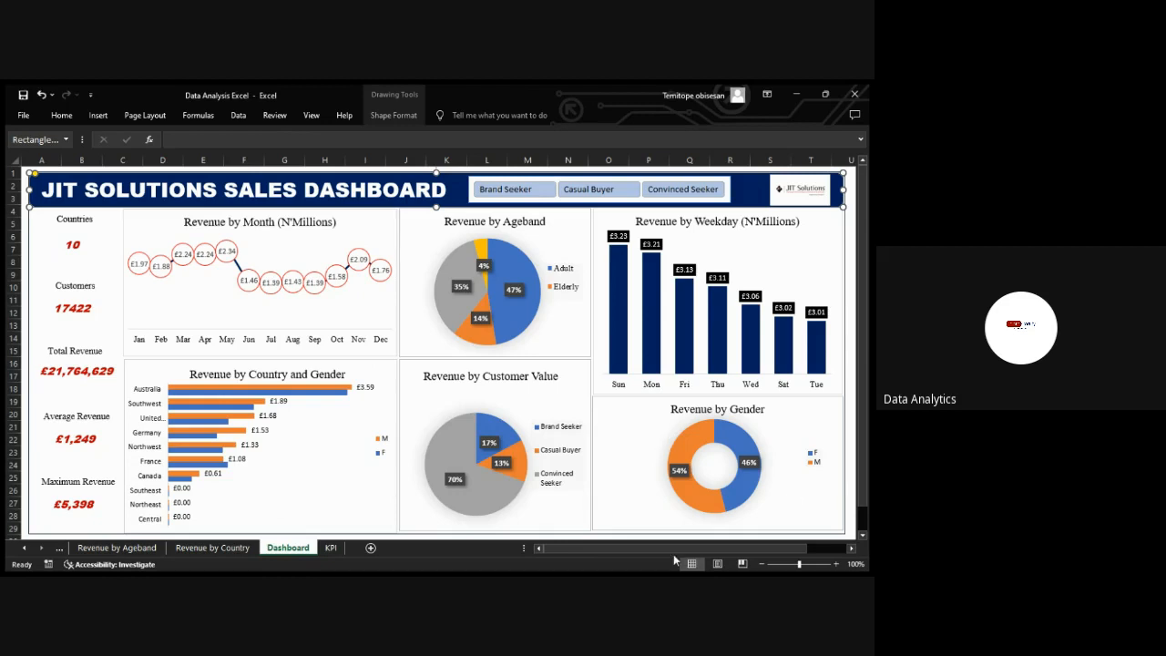
{"action": "left_click", "coordinate": [22, 95]}
{"action": "left_click", "coordinate": [388, 523]}
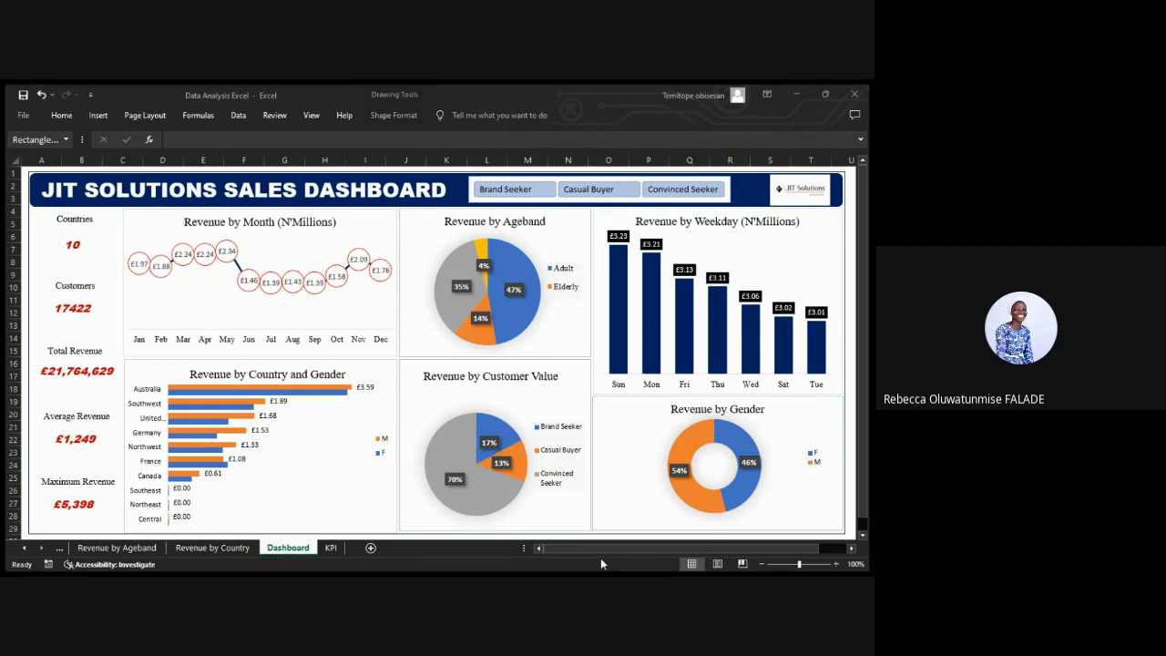
{"action": "left_click", "coordinate": [621, 517]}
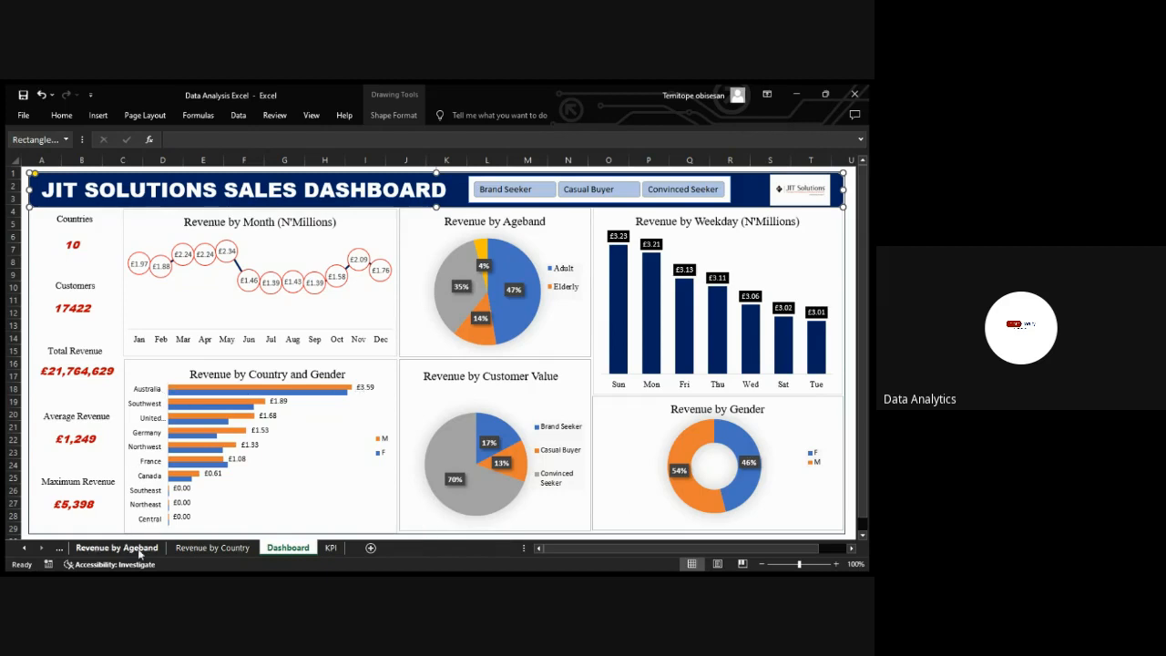
Examine the formula behind Australia's male revenue in cell Y25 of the Data Analysis Stage sheet
{"action": "left_click", "coordinate": [62, 547]}
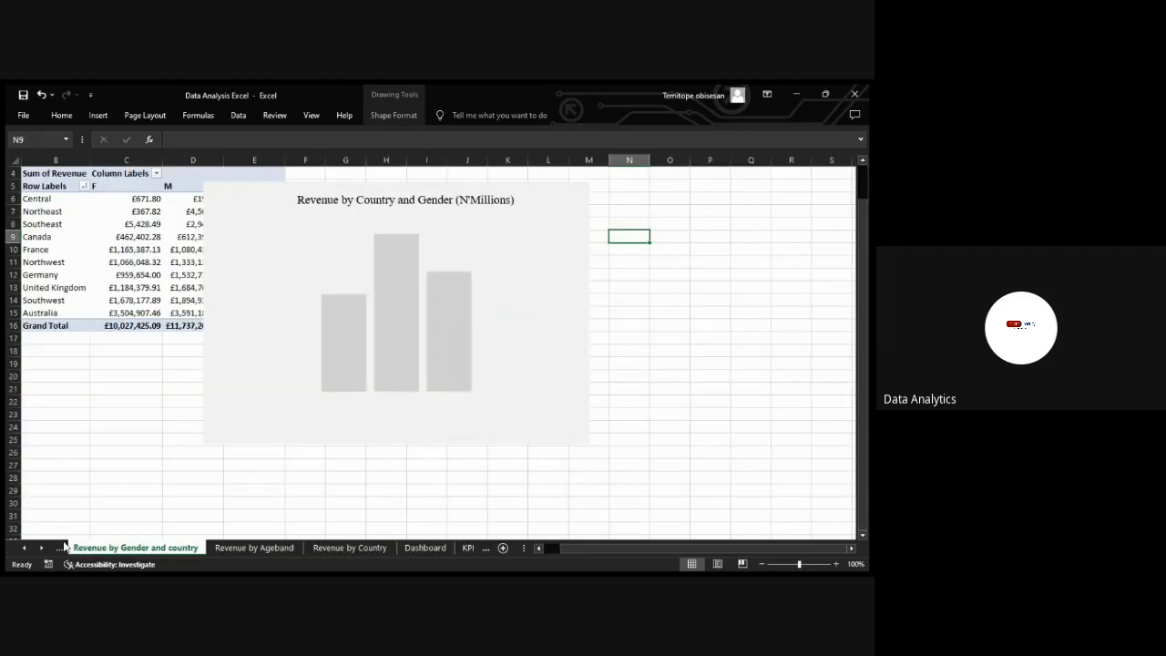
{"action": "left_click", "coordinate": [62, 547]}
{"action": "left_click", "coordinate": [62, 547]}
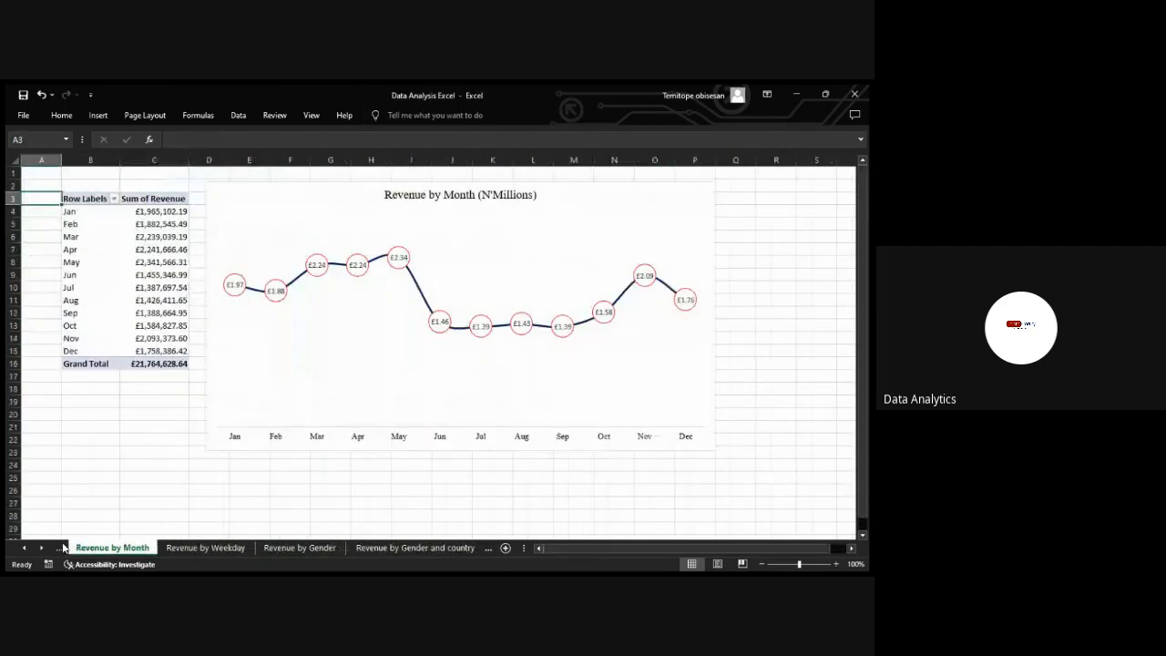
{"action": "left_click", "coordinate": [62, 548]}
{"action": "left_click", "coordinate": [62, 548]}
{"action": "left_click", "coordinate": [62, 547]}
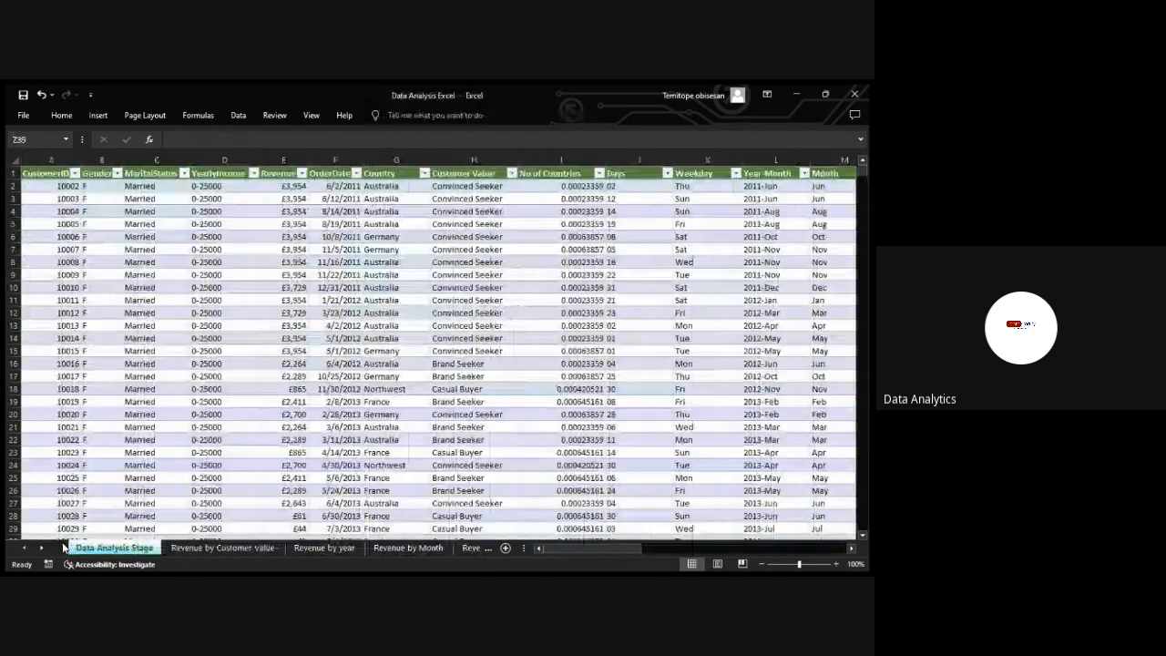
{"action": "left_click_drag", "start_coordinate": [624, 548], "coordinate": [801, 550]}
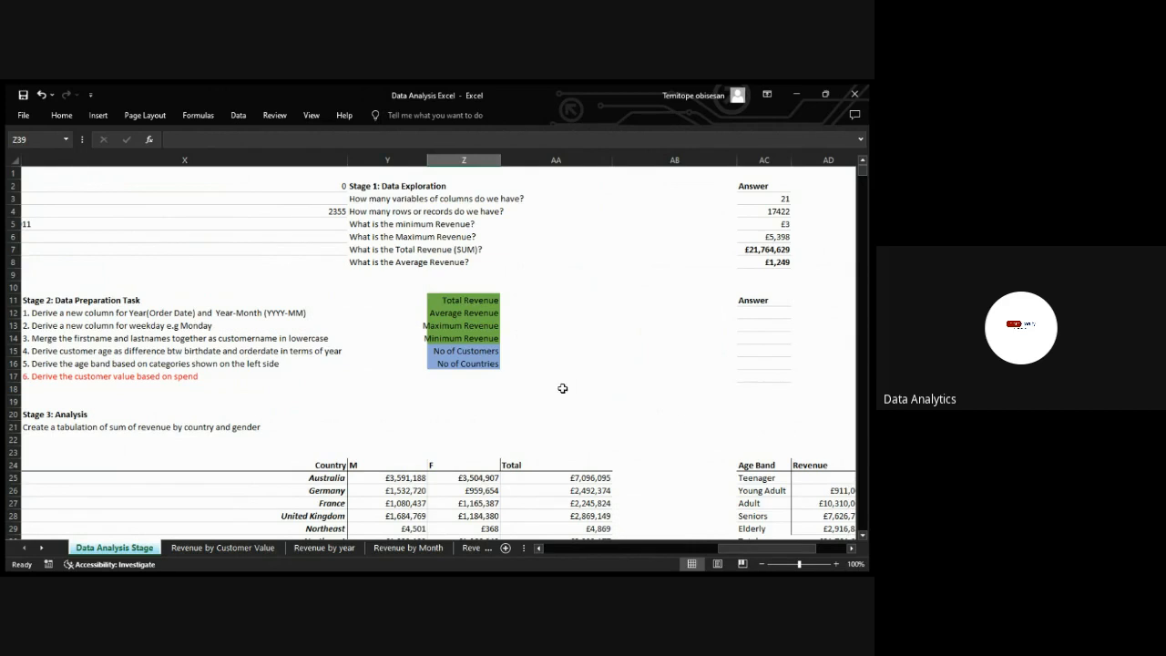
{"action": "left_click", "coordinate": [388, 477]}
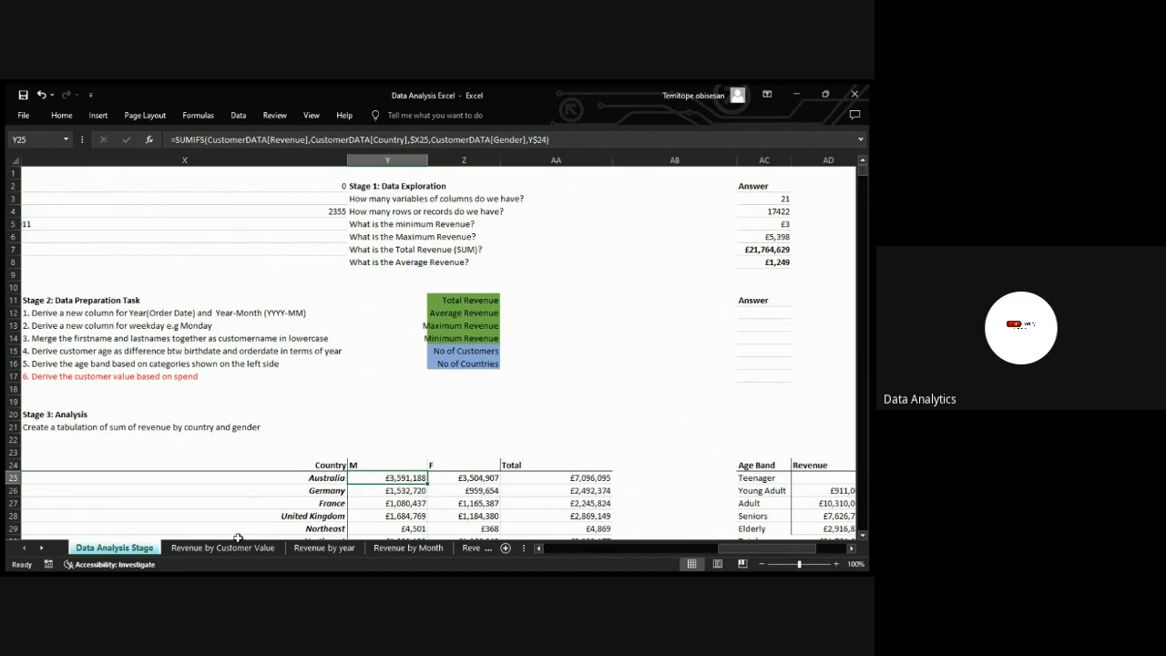
On the Revenue by Gender and country sheet, stretch the chart down to about row 34 and move it to columns F to O, clear of the pivot table
{"action": "left_click", "coordinate": [484, 549]}
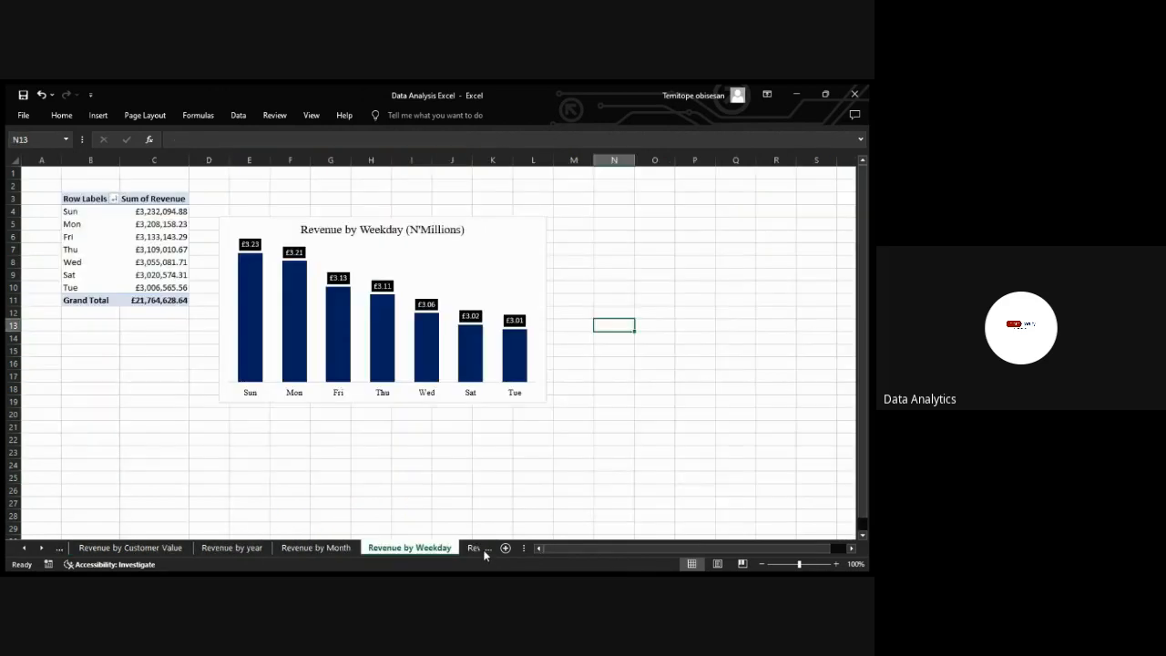
{"action": "left_click", "coordinate": [483, 549]}
{"action": "left_click", "coordinate": [484, 549]}
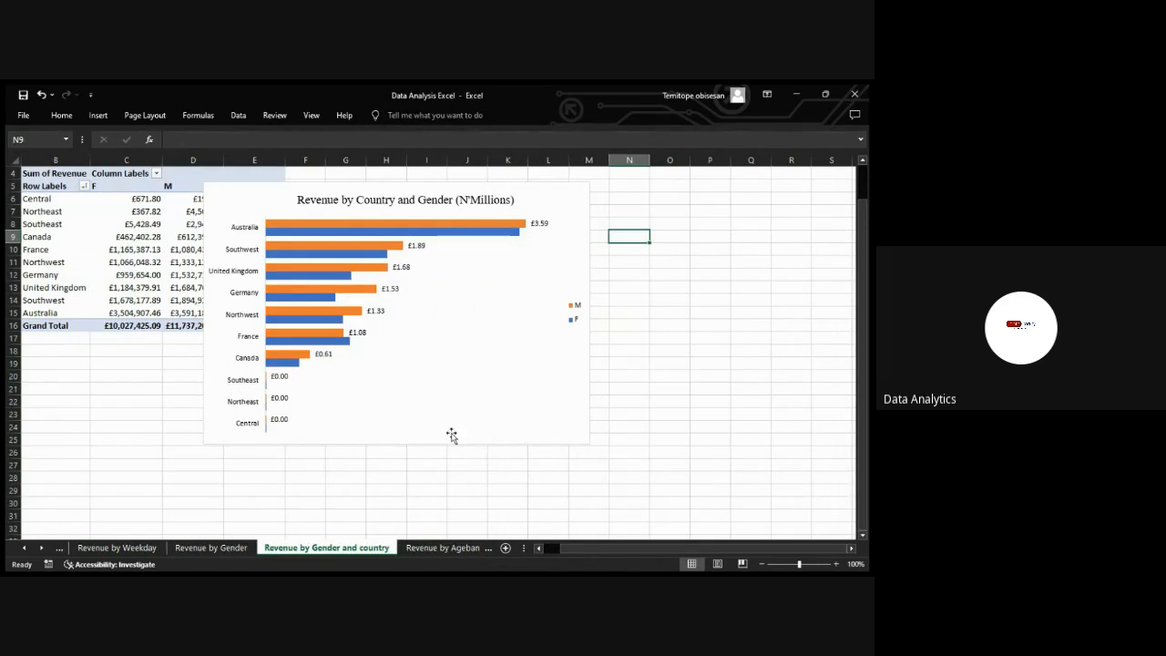
{"action": "left_click", "coordinate": [485, 333]}
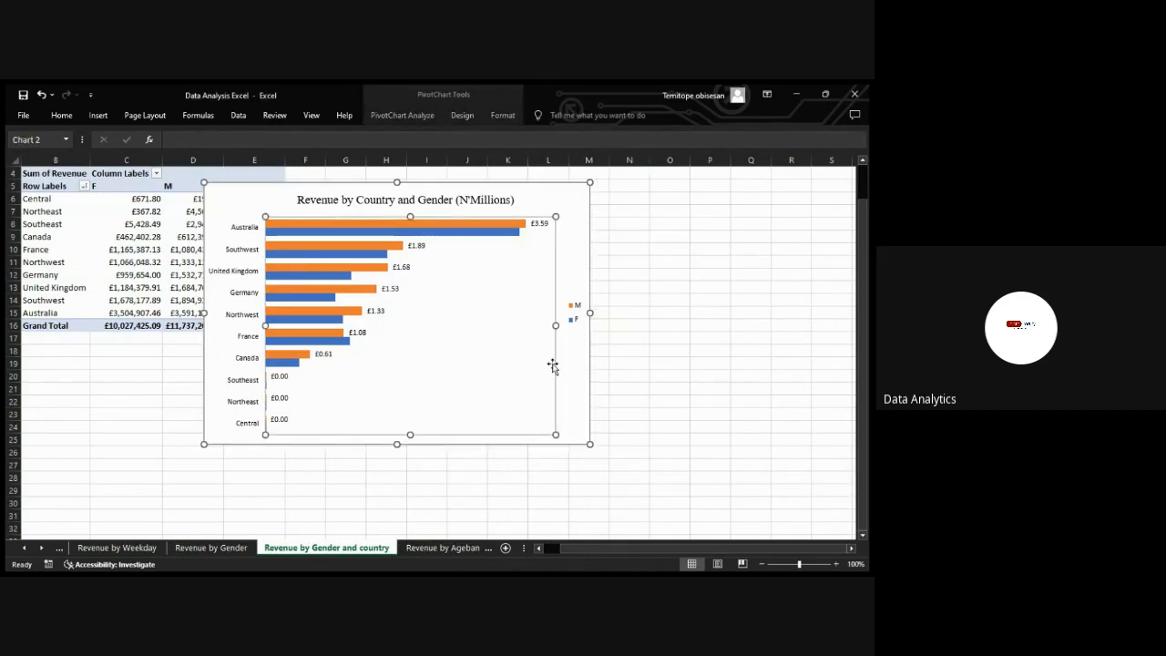
{"action": "left_click_drag", "start_coordinate": [397, 445], "coordinate": [403, 539]}
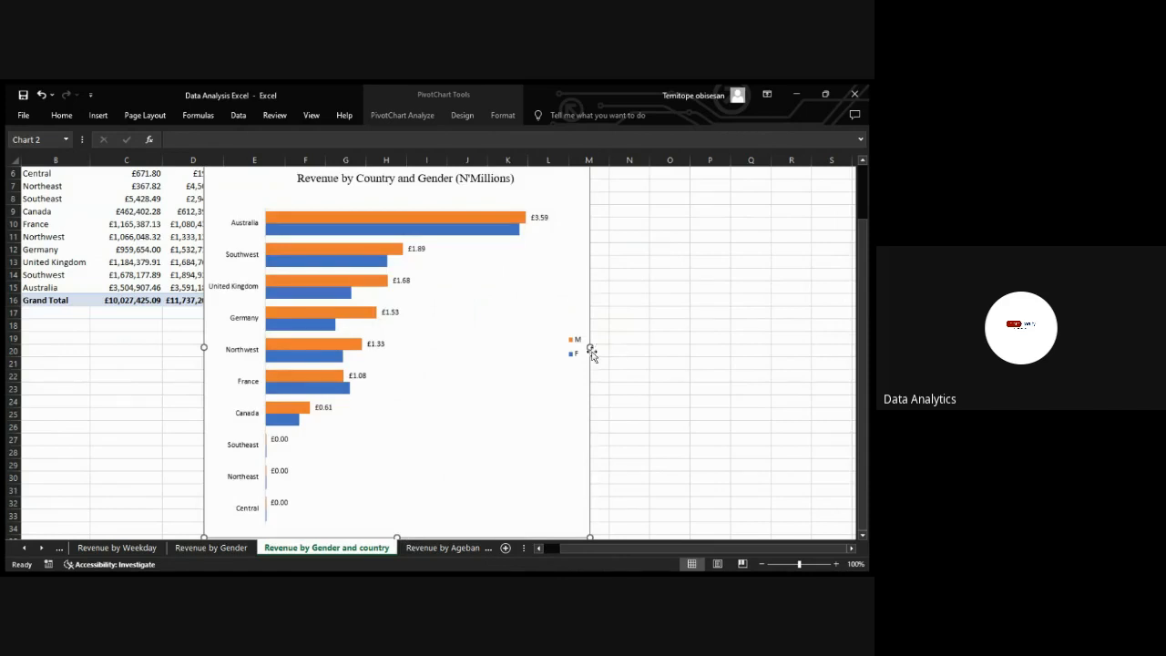
{"action": "left_click_drag", "start_coordinate": [589, 349], "coordinate": [672, 351]}
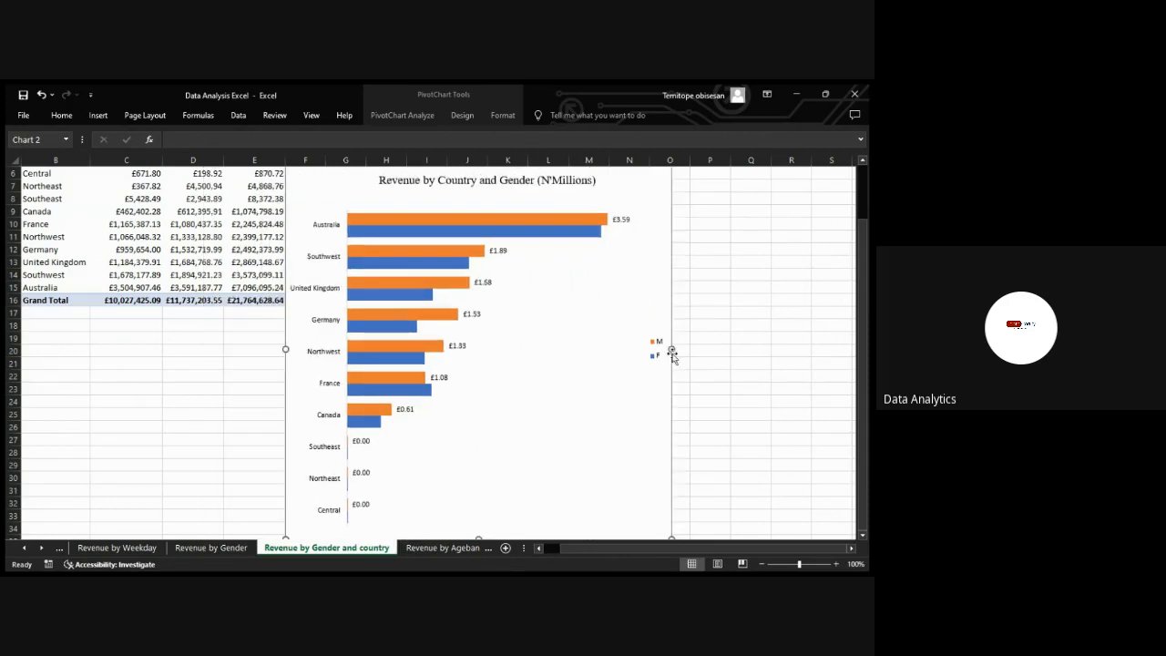
Add data labels to the F series in the Revenue by Country and Gender chart
{"action": "left_click", "coordinate": [580, 233]}
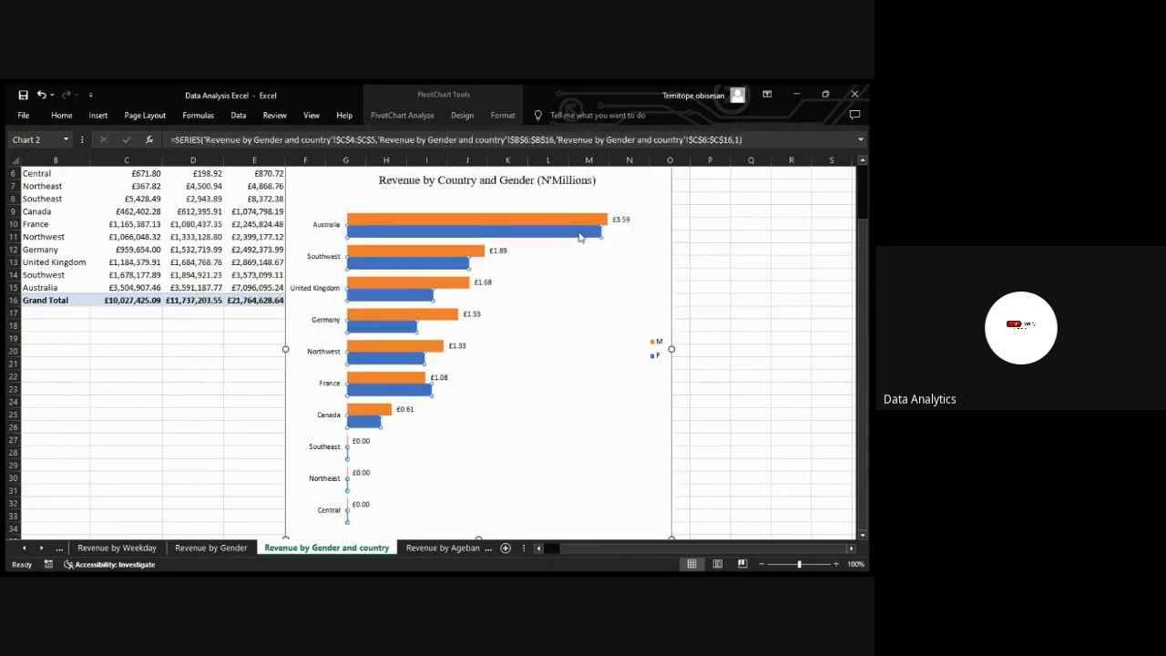
{"action": "left_click", "coordinate": [625, 354]}
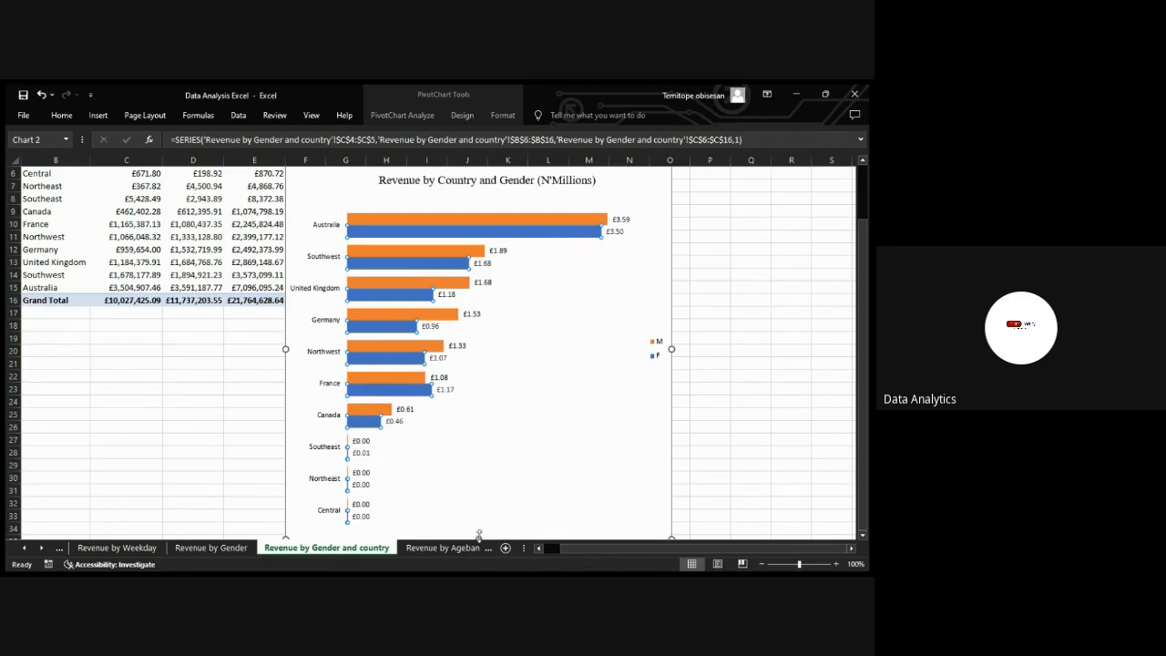
Shorten the Revenue by Country and Gender chart so that it ends at about row 32
{"action": "left_click_drag", "start_coordinate": [478, 535], "coordinate": [479, 497]}
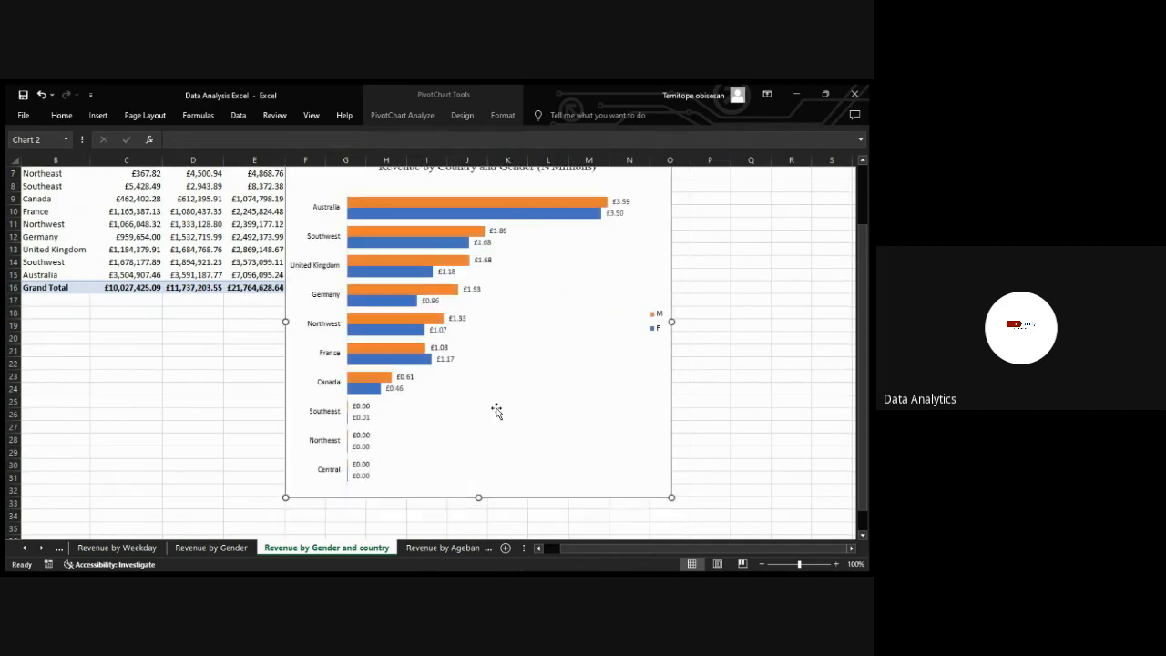
{"action": "left_click", "coordinate": [517, 204]}
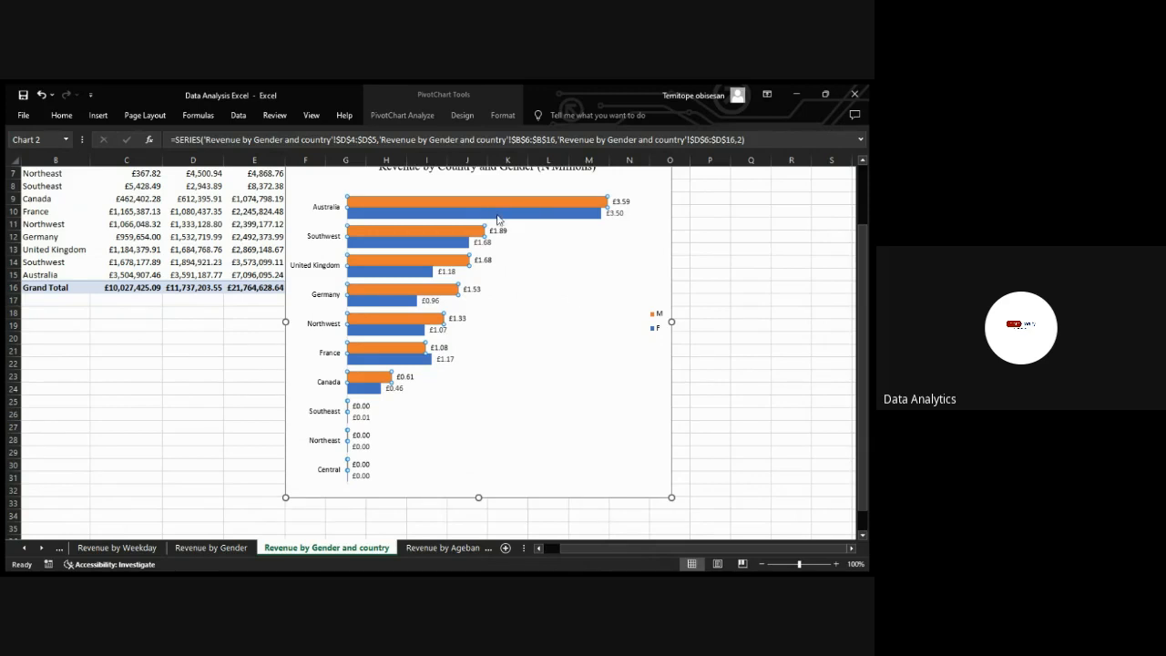
{"action": "left_click", "coordinate": [492, 217]}
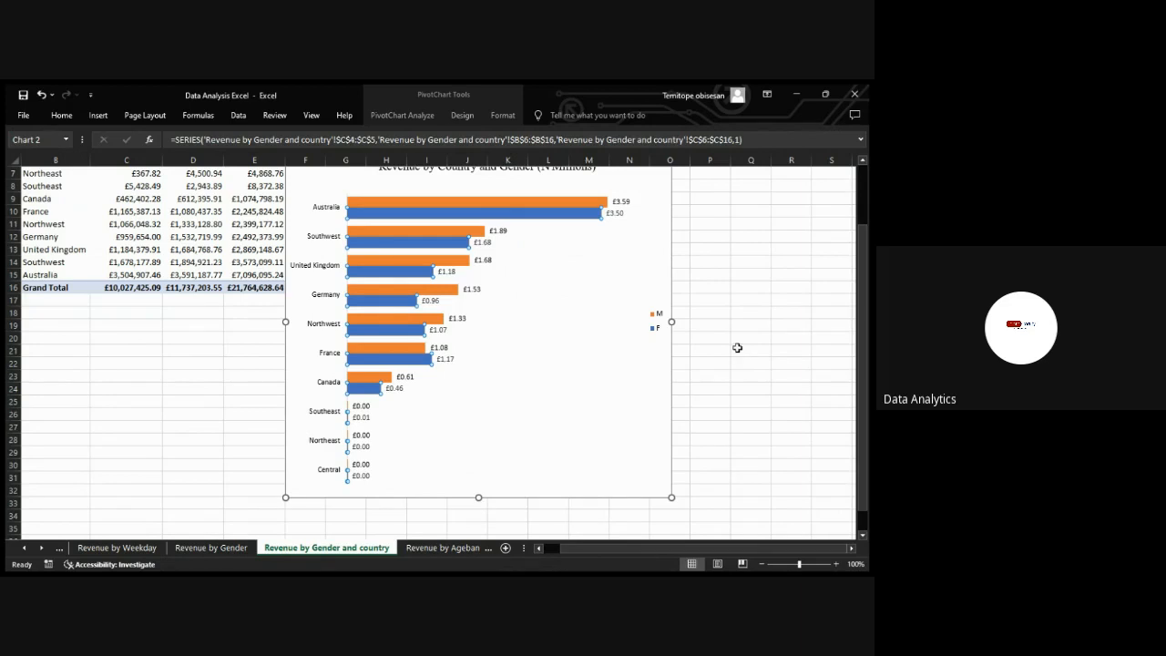
Return to the Dashboard sheet and review the completed sales dashboard
{"action": "left_click", "coordinate": [489, 548]}
{"action": "left_click", "coordinate": [489, 548]}
{"action": "left_click", "coordinate": [489, 548]}
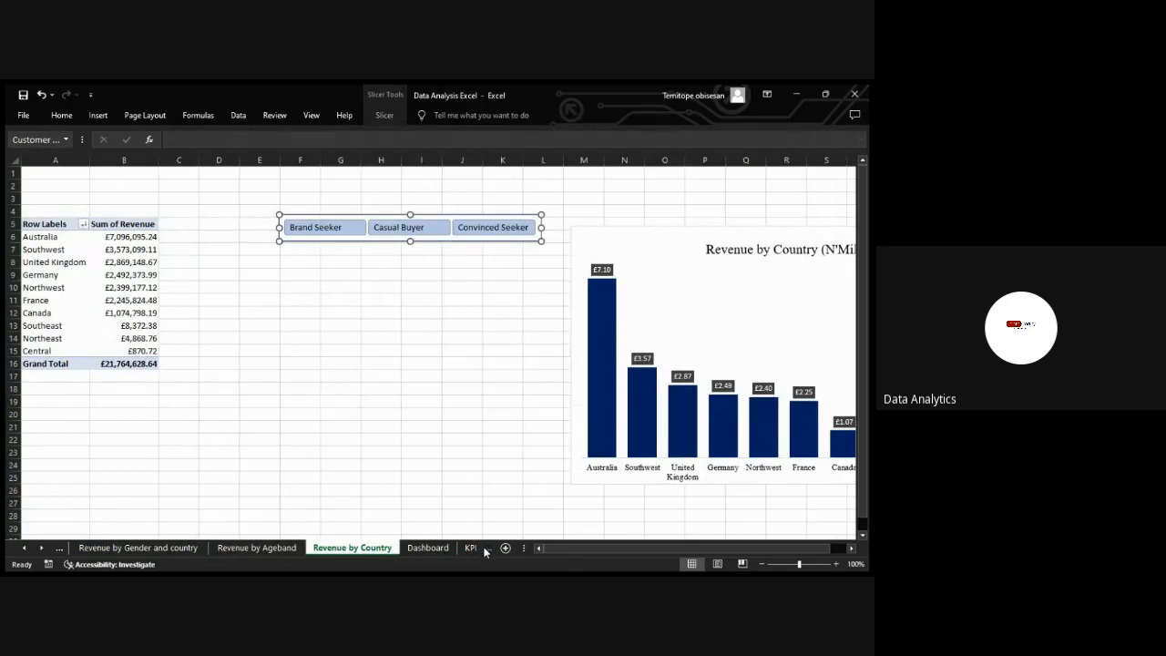
{"action": "left_click", "coordinate": [331, 548]}
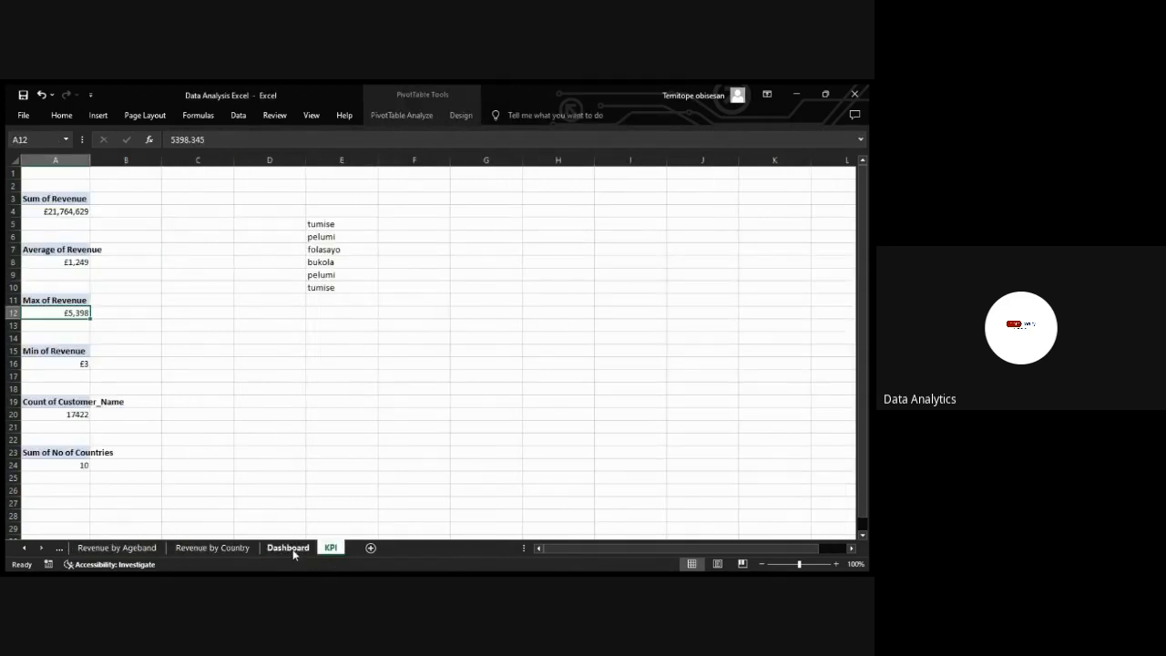
{"action": "left_click", "coordinate": [290, 548]}
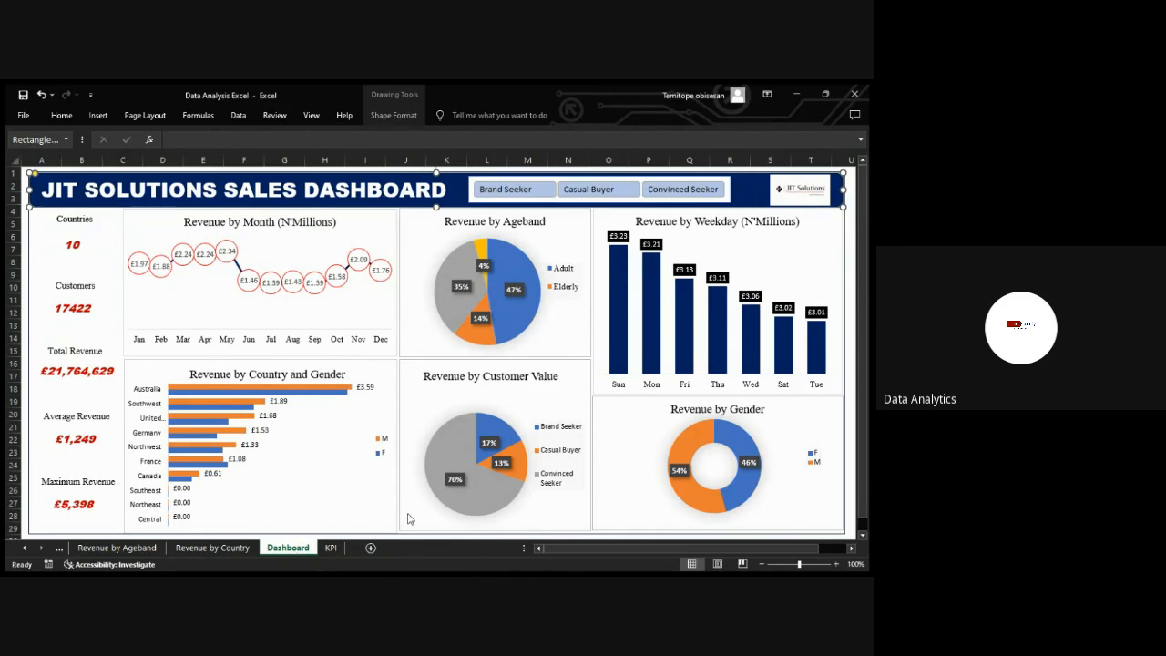
Save the Data Analysis Excel workbook and close it
{"action": "key", "text": "alt+Tab"}
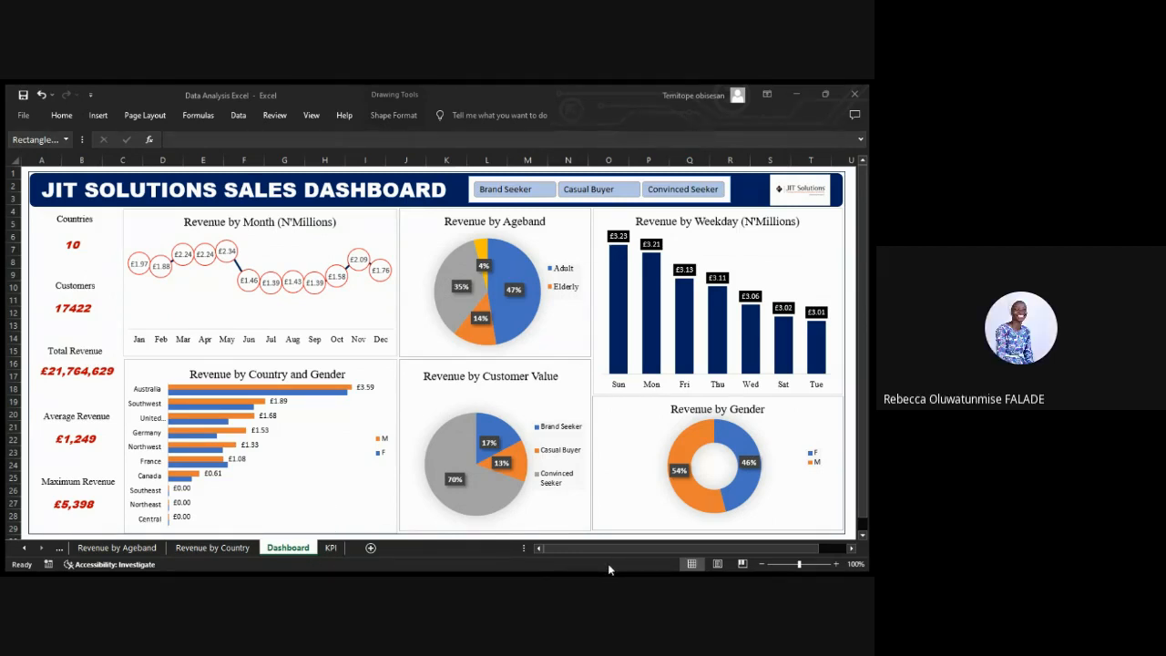
{"action": "key", "text": "ctrl+s"}
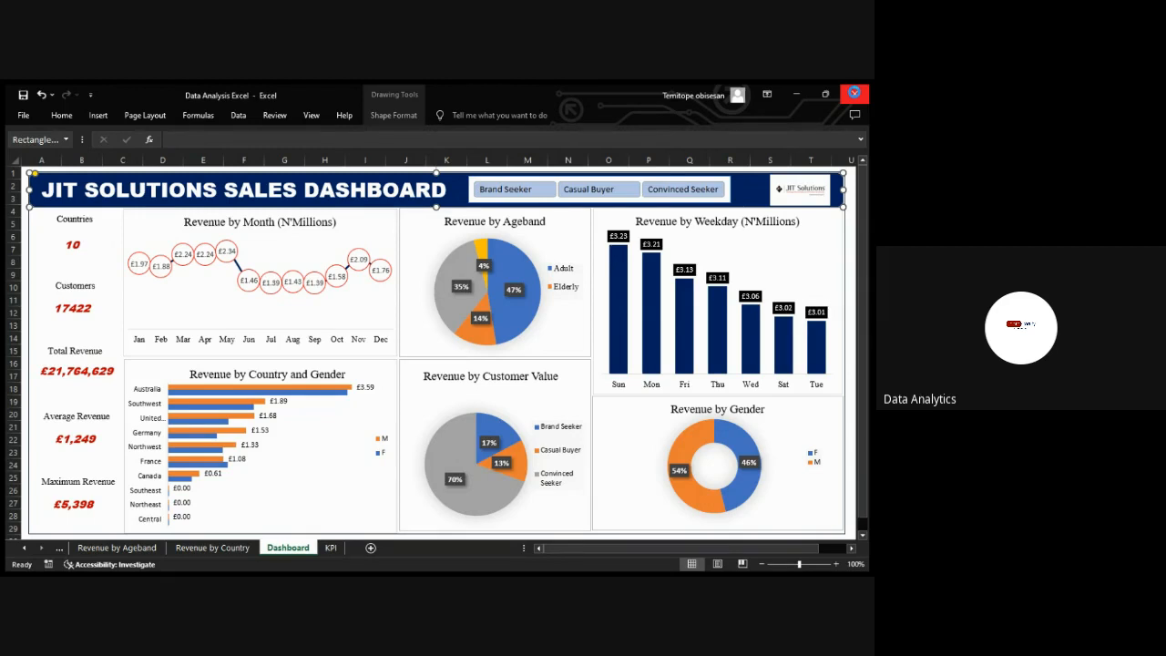
{"action": "left_click", "coordinate": [854, 93]}
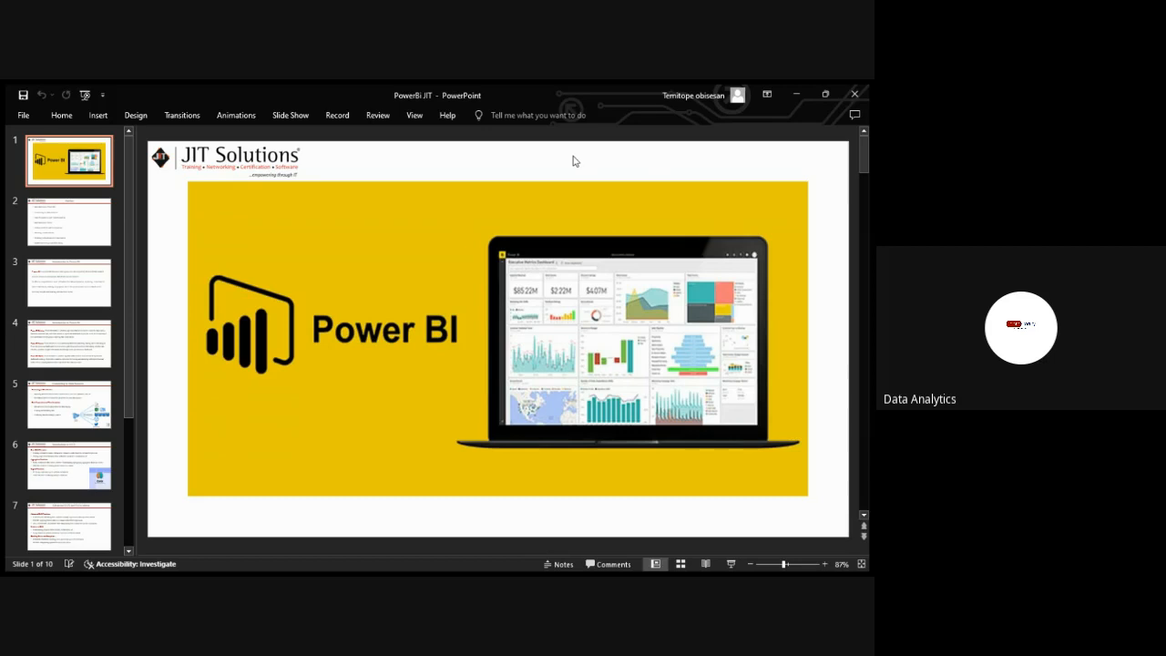
Read the Power BI presentation's outline, introduction and data source slides, from slide 2 to slide 5
{"action": "scroll", "coordinate": [573, 160], "scroll_direction": "down", "scroll_amount": 3}
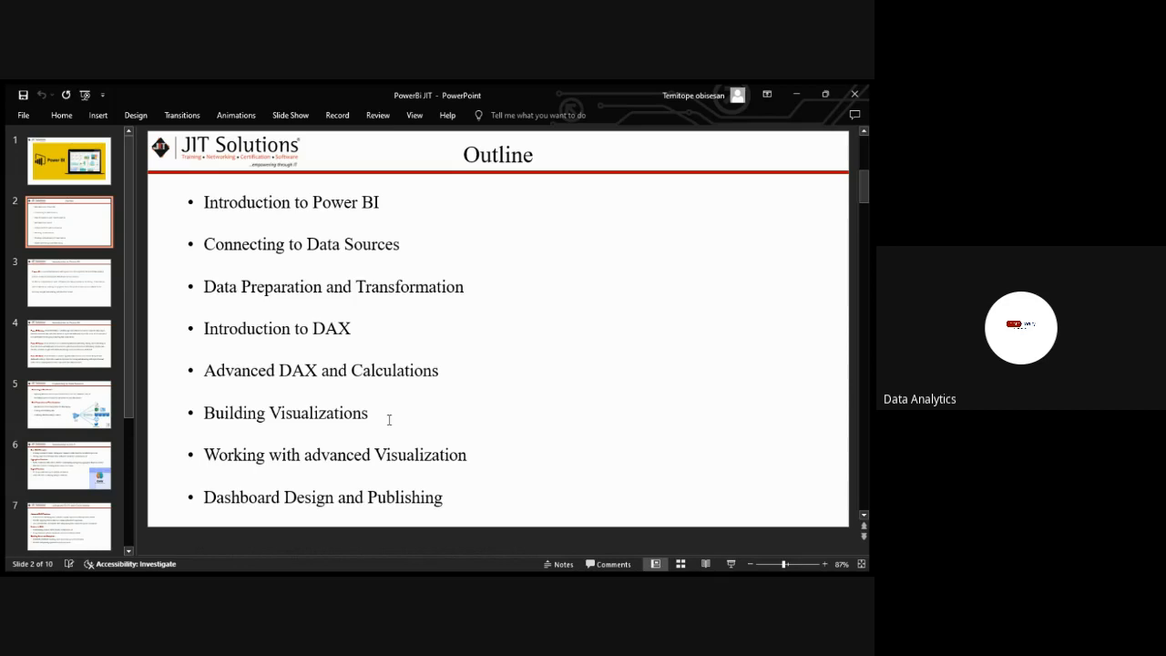
{"action": "scroll", "coordinate": [389, 419], "scroll_direction": "down", "scroll_amount": 3}
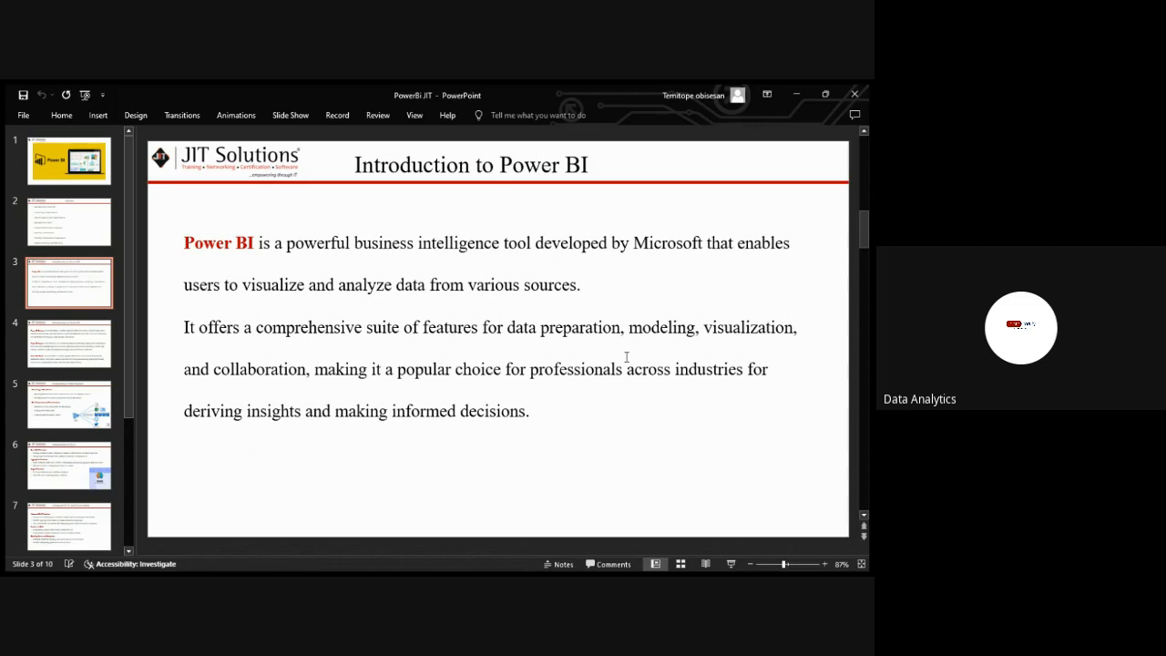
{"action": "scroll", "coordinate": [626, 356], "scroll_direction": "down", "scroll_amount": 1}
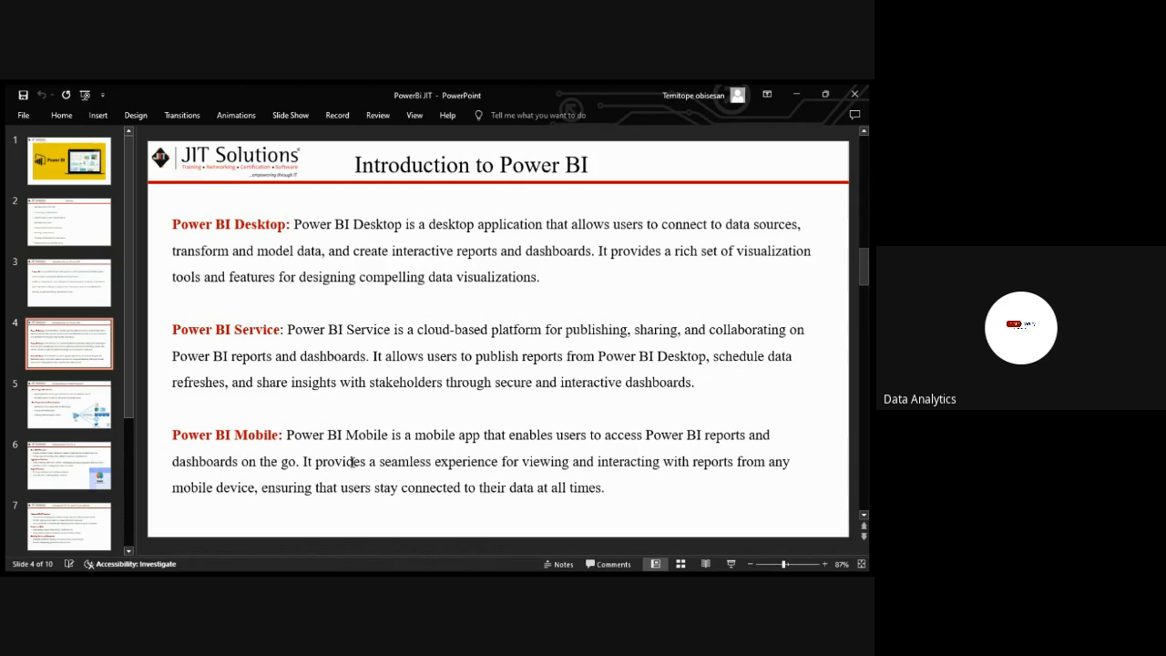
{"action": "scroll", "coordinate": [351, 462], "scroll_direction": "down", "scroll_amount": 1}
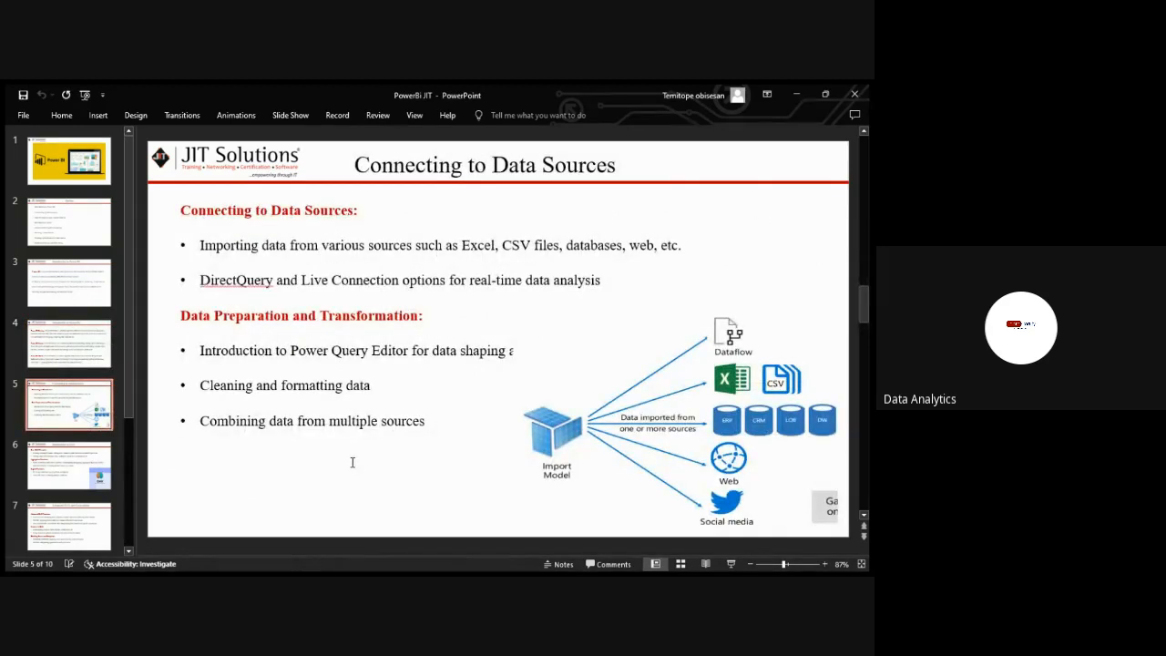
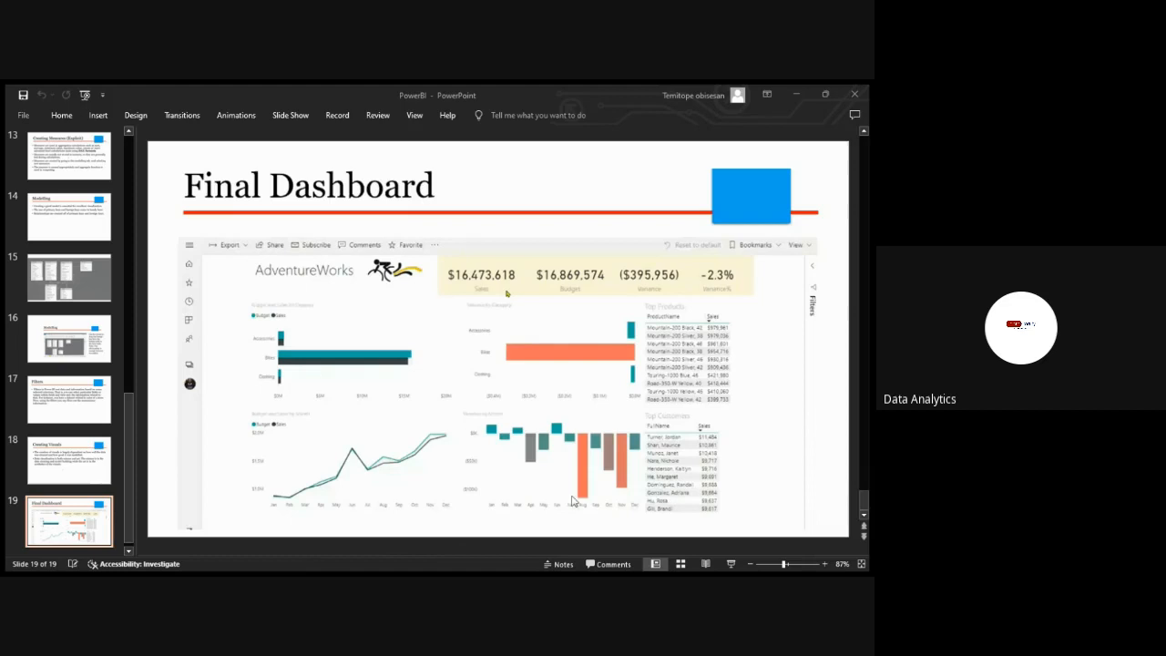
Switch to Power BI Desktop, dismiss the Collaborate and share notice and expand the ribbon to its full layout
{"action": "key", "text": "alt+Tab"}
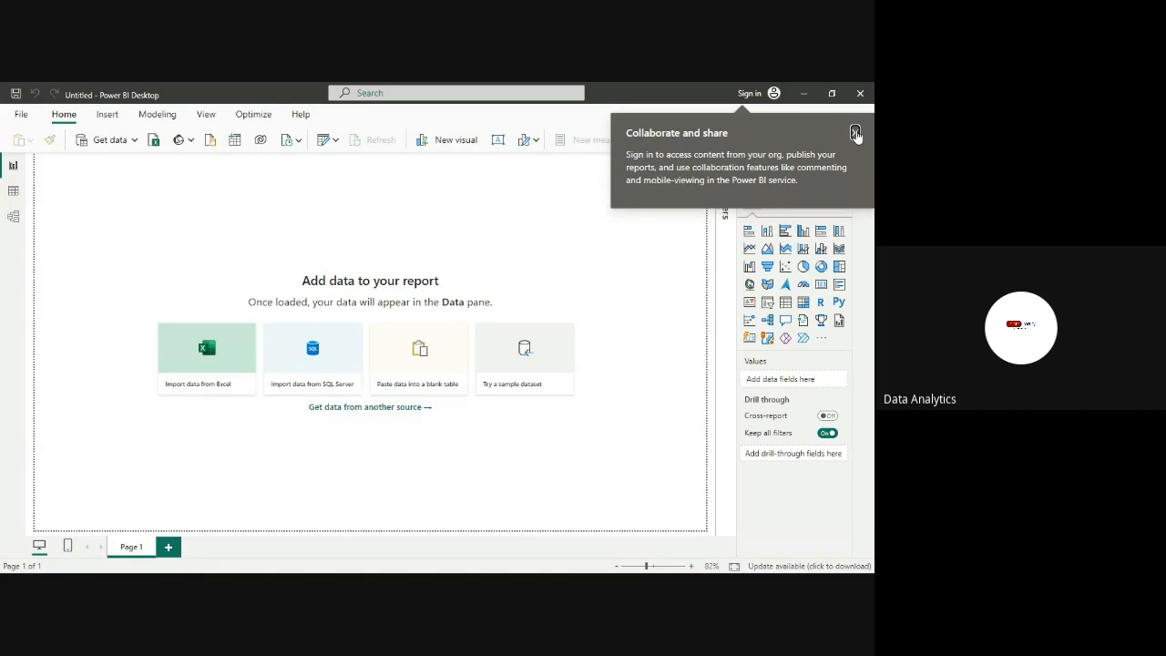
{"action": "left_click", "coordinate": [855, 134]}
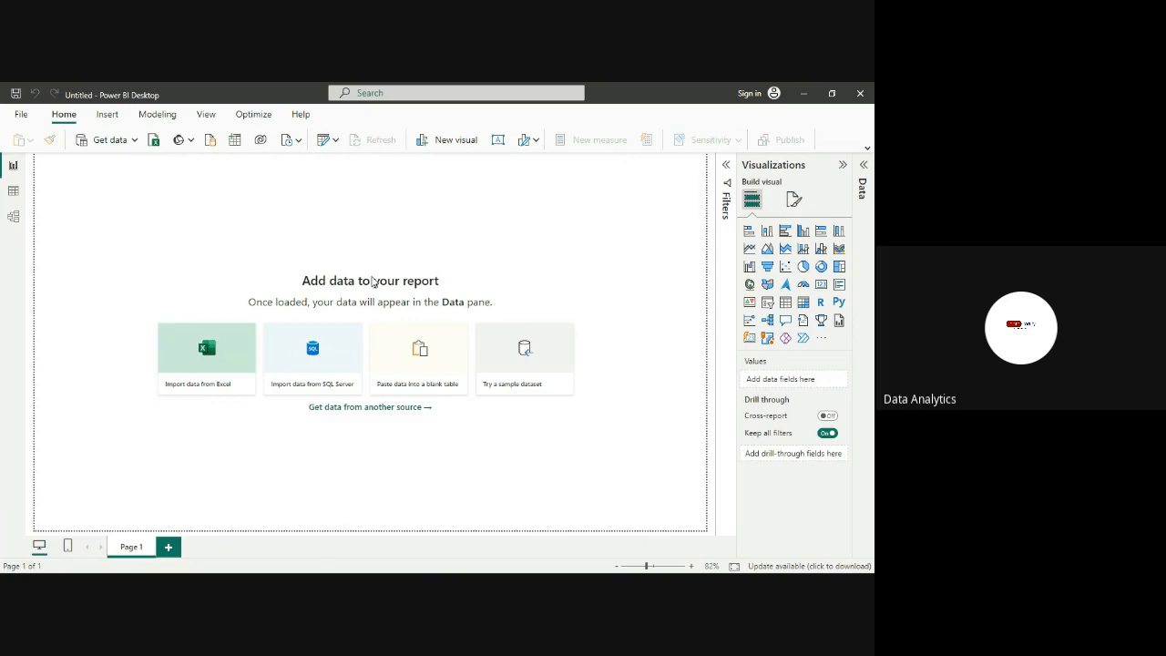
{"action": "left_click", "coordinate": [20, 114]}
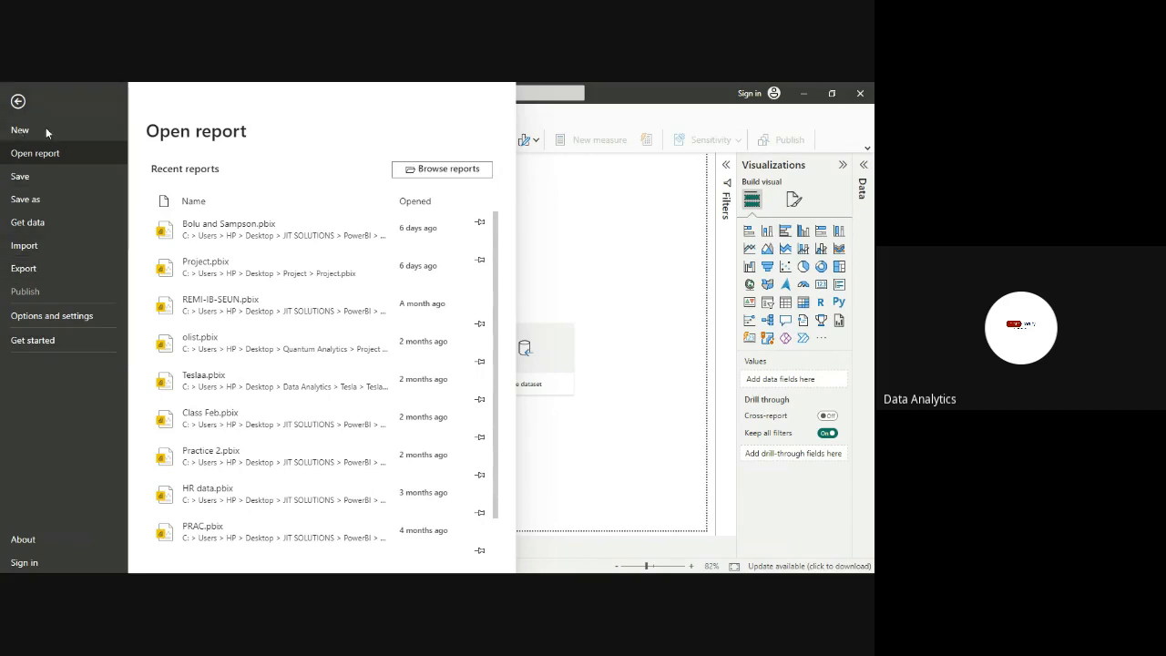
{"action": "left_click", "coordinate": [17, 101]}
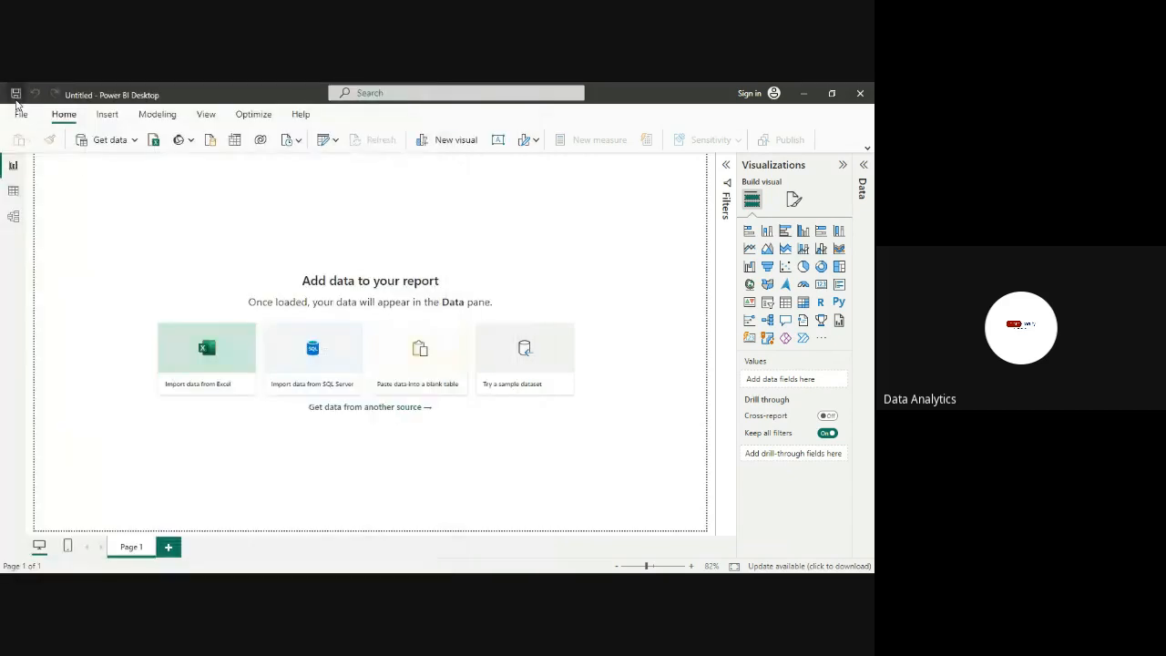
{"action": "left_click", "coordinate": [18, 114]}
{"action": "left_click", "coordinate": [867, 150]}
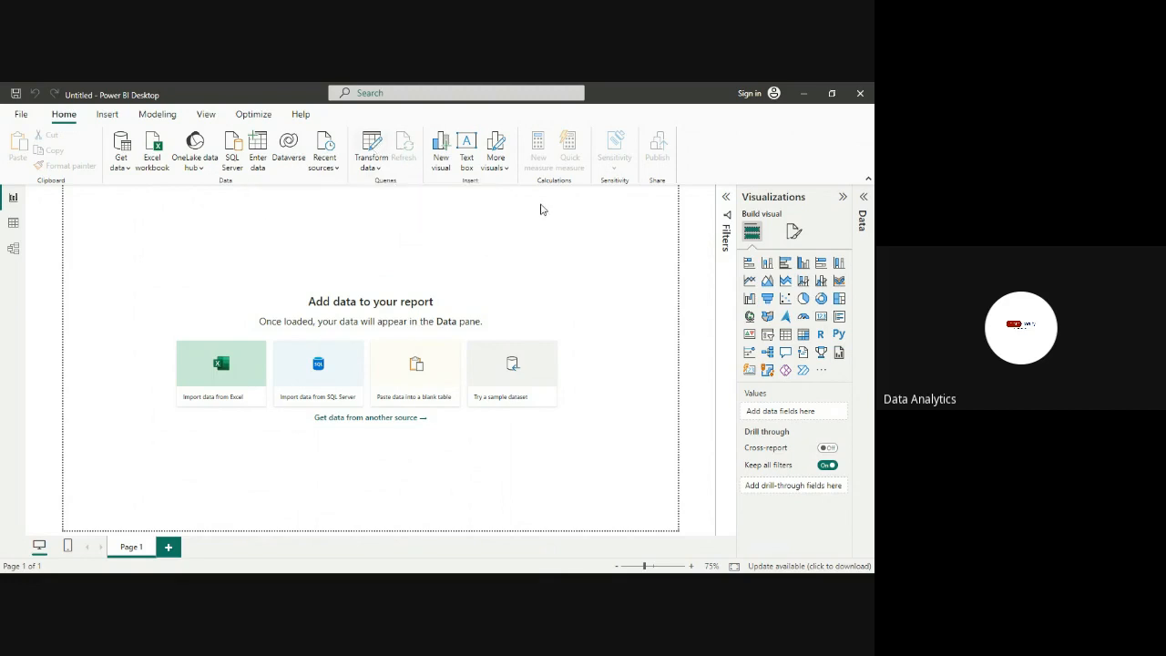
Examine the insert, modeling and view commands and the common data sources available for importing data into the report
{"action": "left_click", "coordinate": [107, 116]}
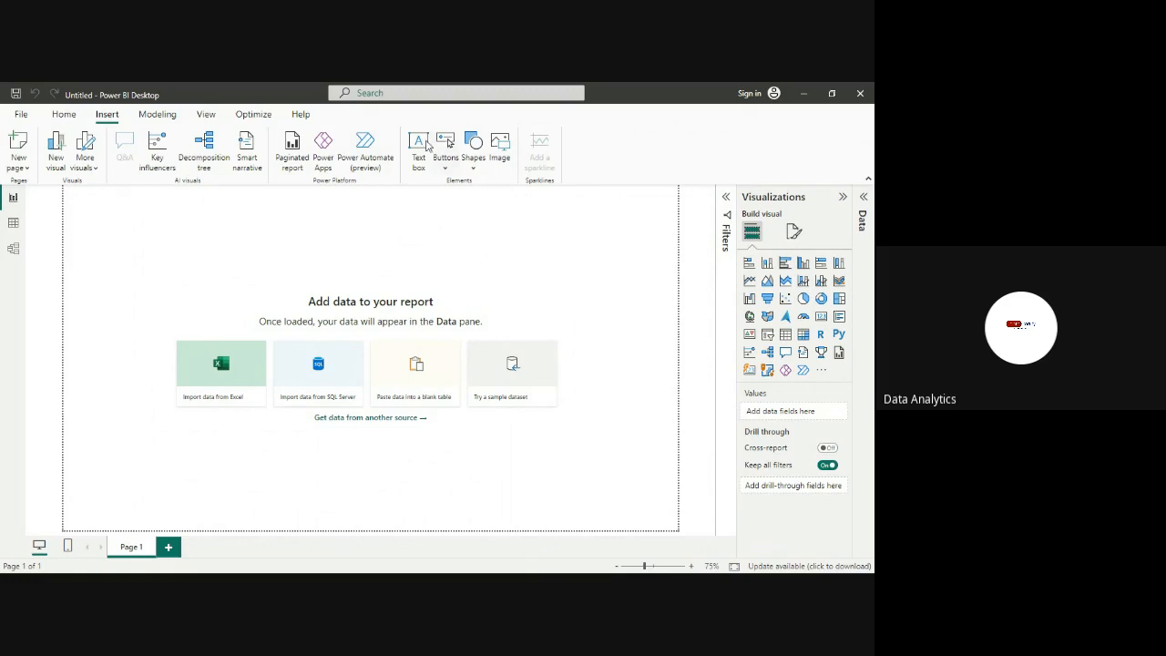
{"action": "left_click", "coordinate": [148, 118]}
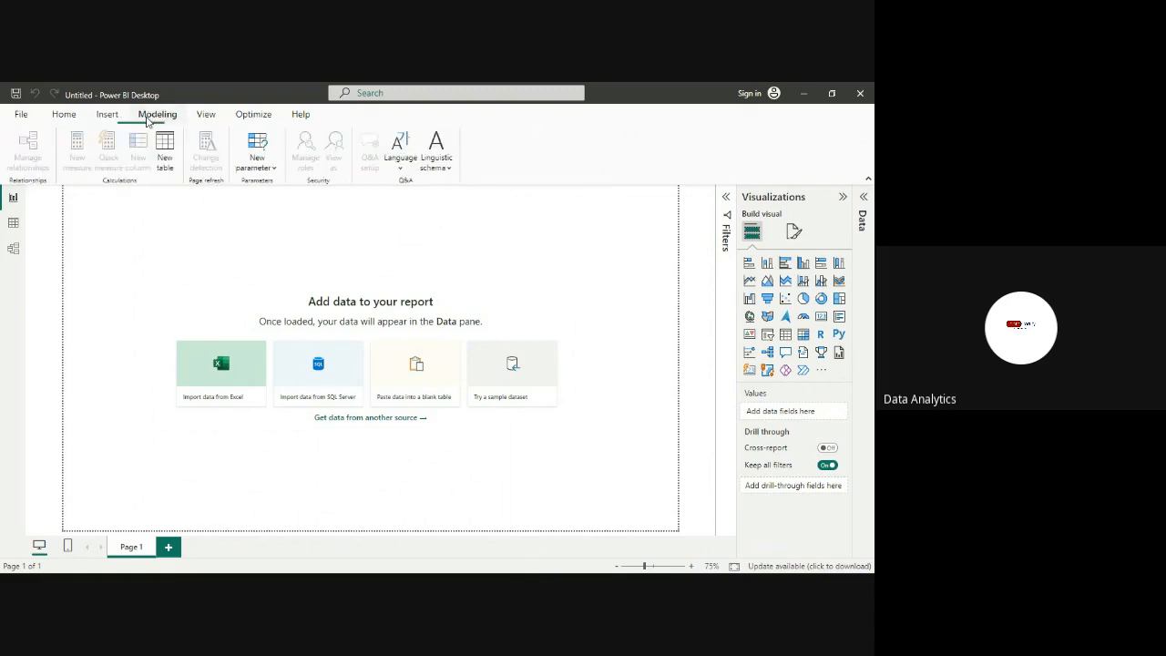
{"action": "left_click", "coordinate": [206, 117]}
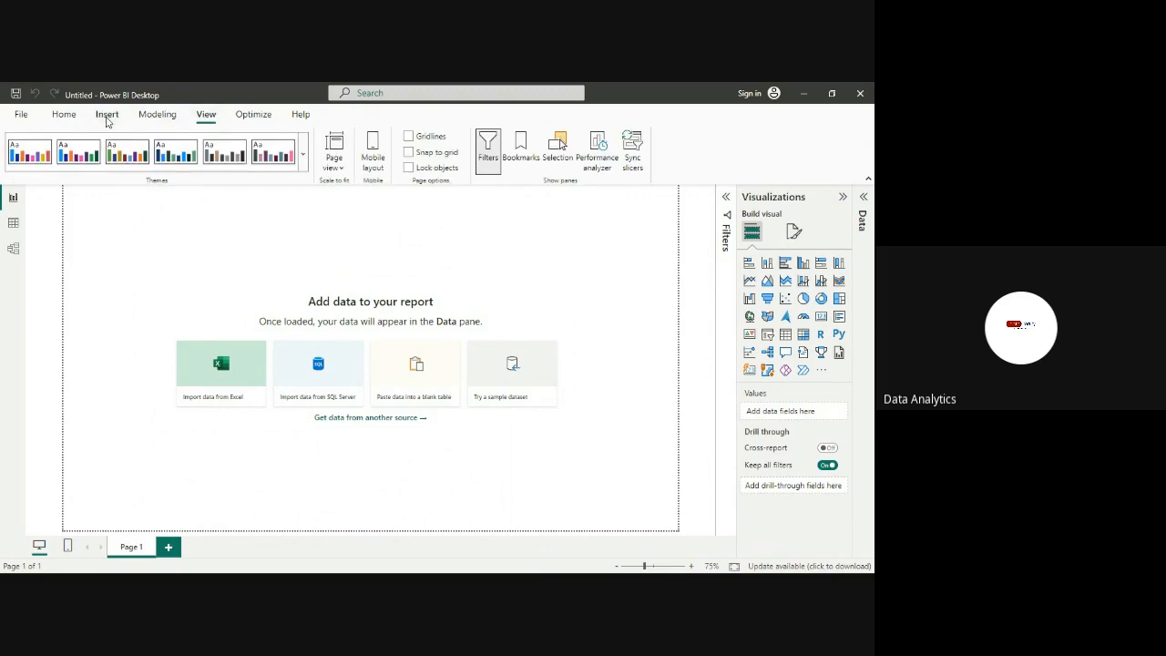
{"action": "left_click", "coordinate": [64, 115]}
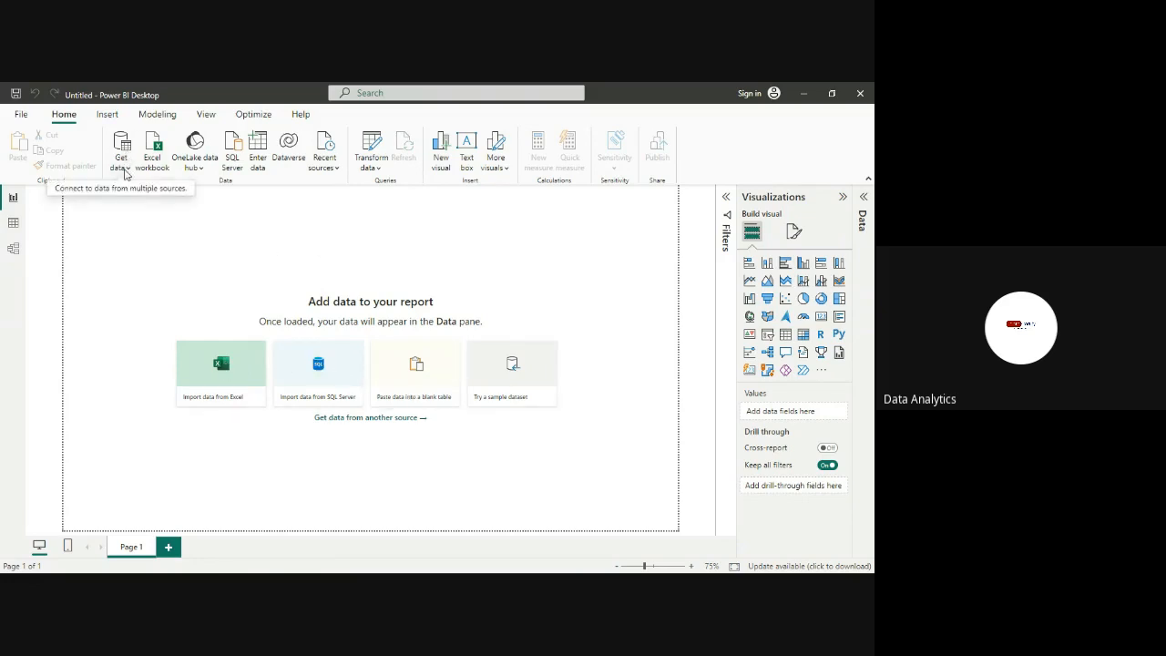
{"action": "left_click", "coordinate": [125, 174]}
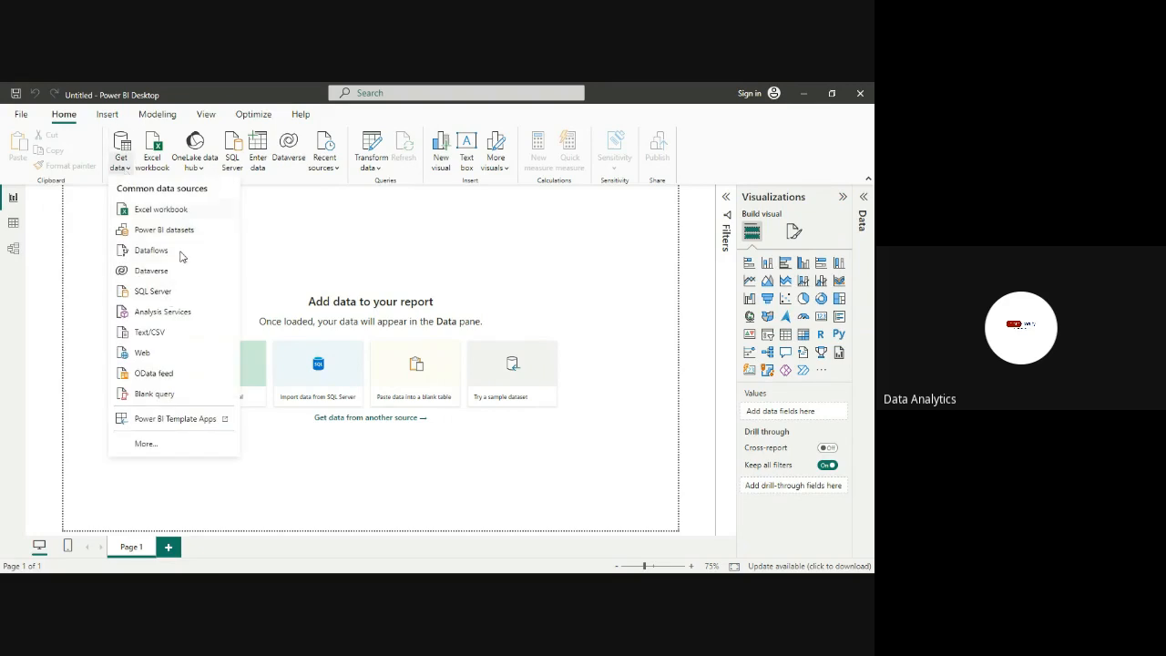
{"action": "left_click", "coordinate": [126, 145]}
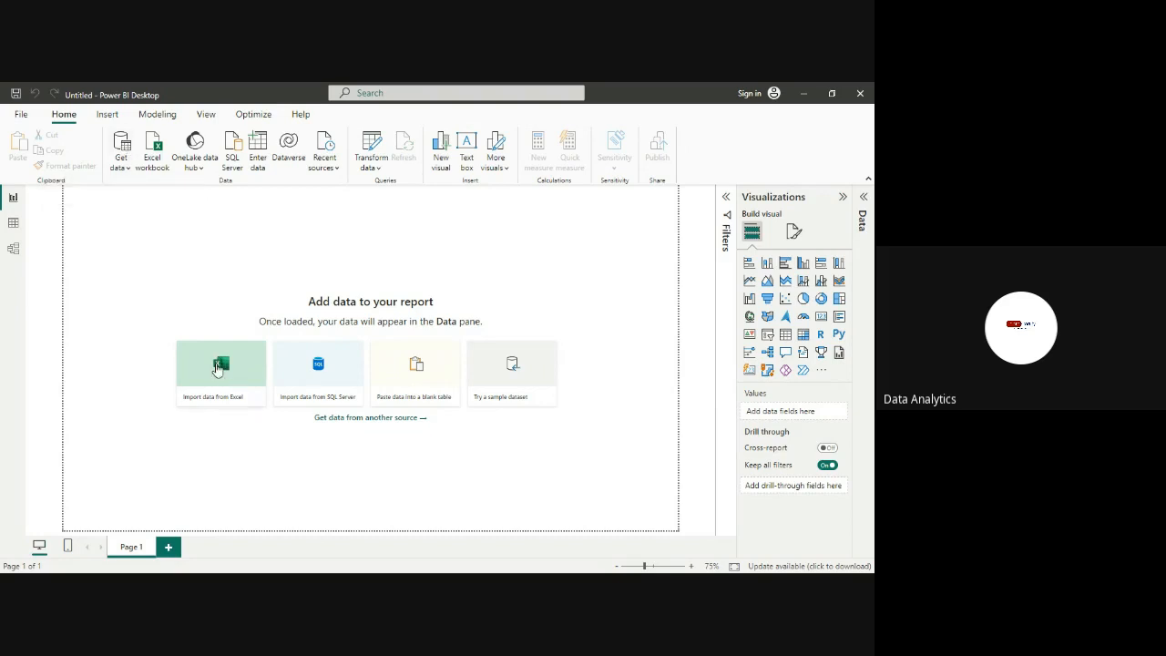
{"action": "left_click", "coordinate": [127, 147]}
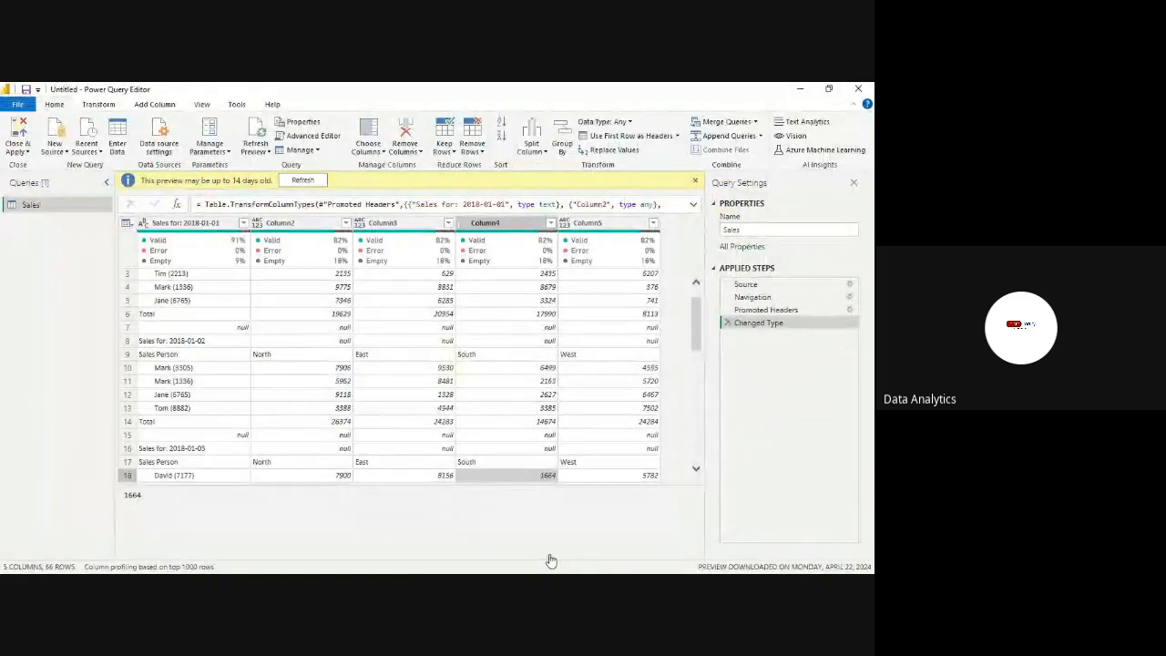
Review the Promoted Headers and Changed Type steps of the Sales query and inspect Column2 and Column3
{"action": "left_click", "coordinate": [783, 311]}
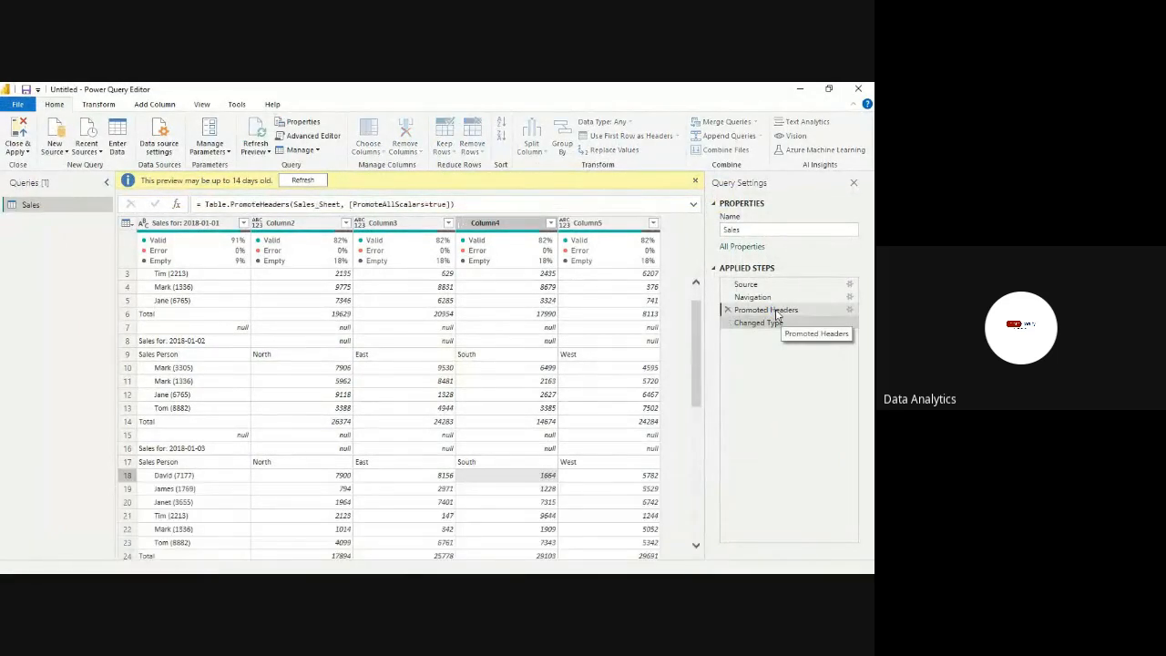
{"action": "left_click", "coordinate": [778, 326]}
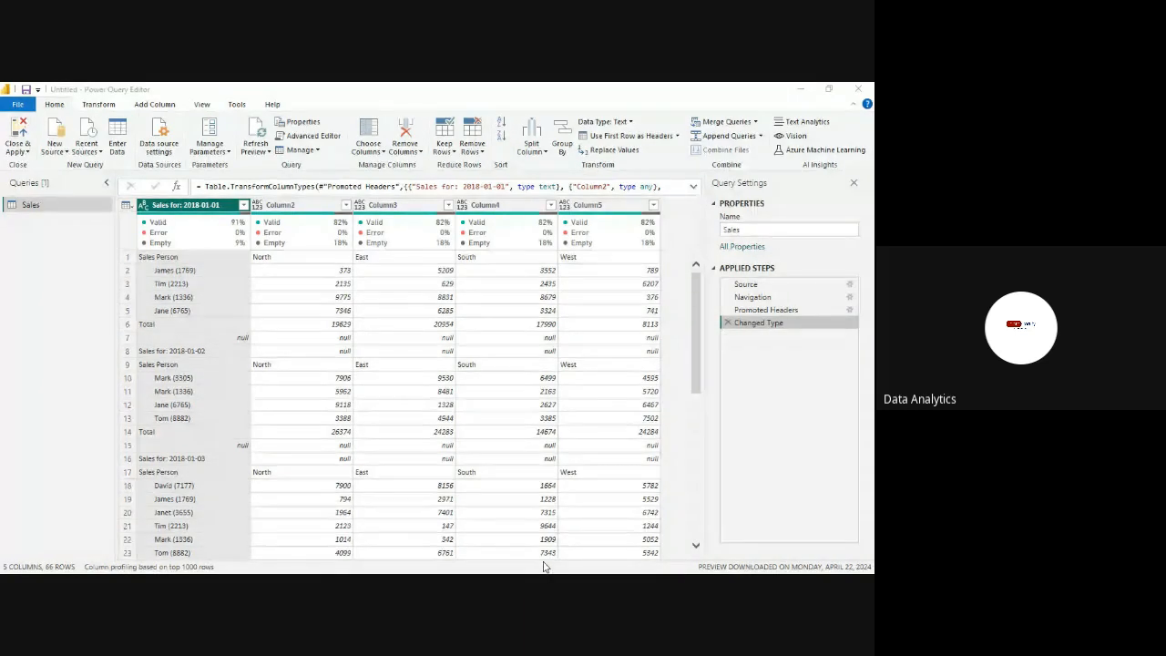
{"action": "left_click", "coordinate": [361, 534]}
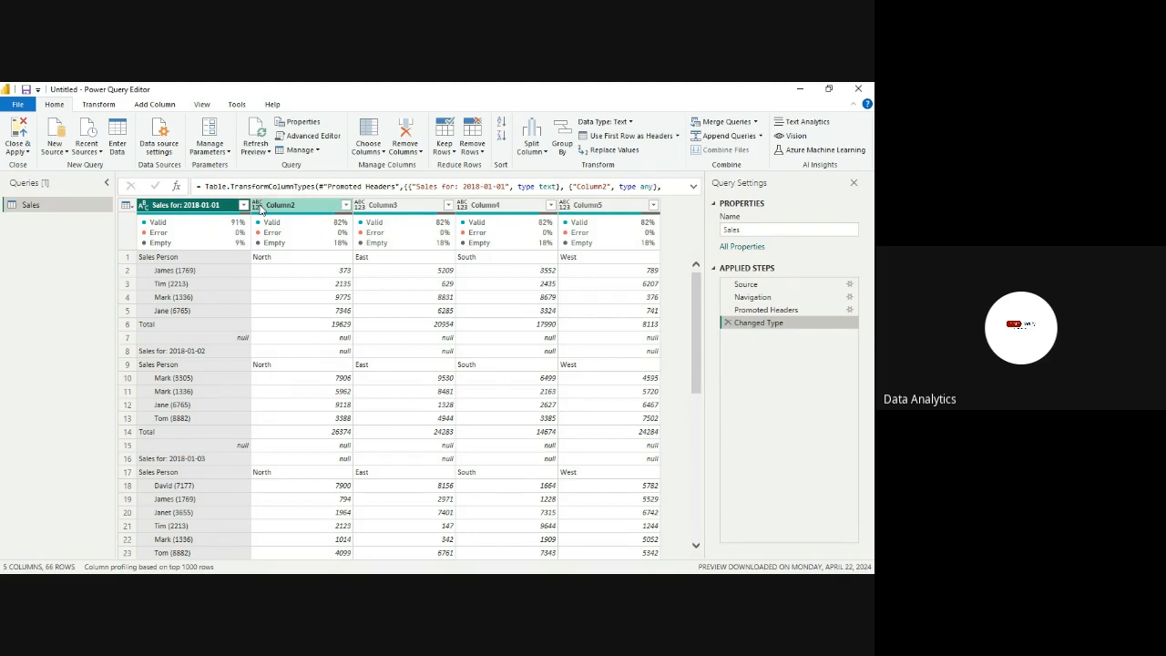
{"action": "left_click", "coordinate": [260, 209]}
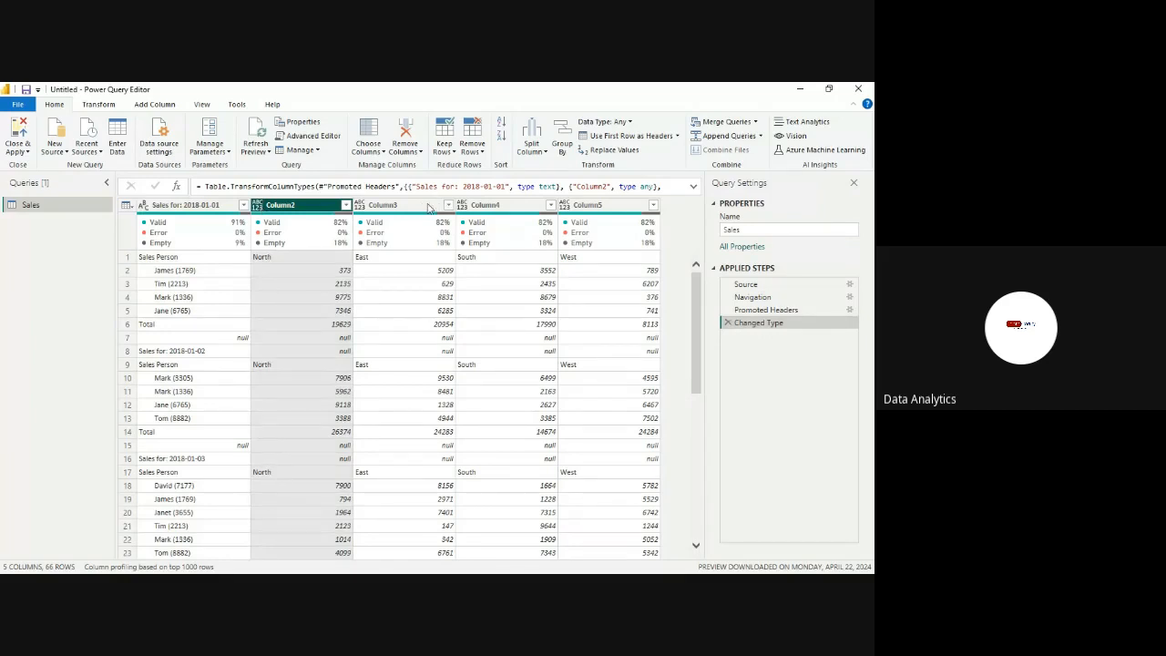
{"action": "left_click", "coordinate": [423, 208]}
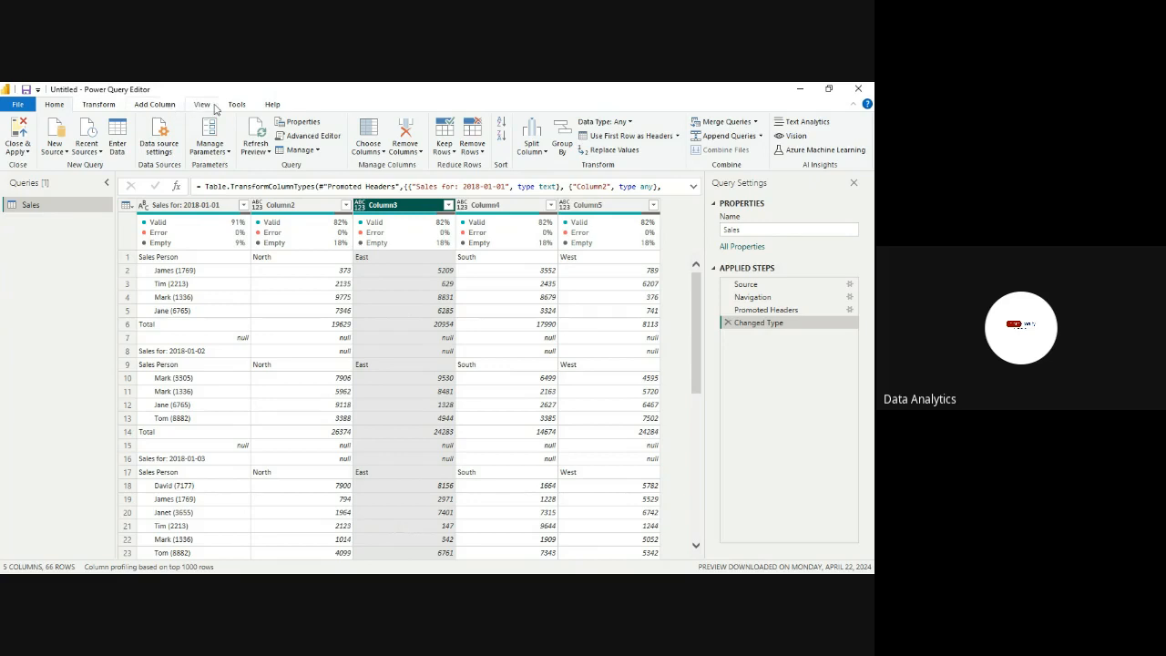
{"action": "left_click", "coordinate": [202, 104]}
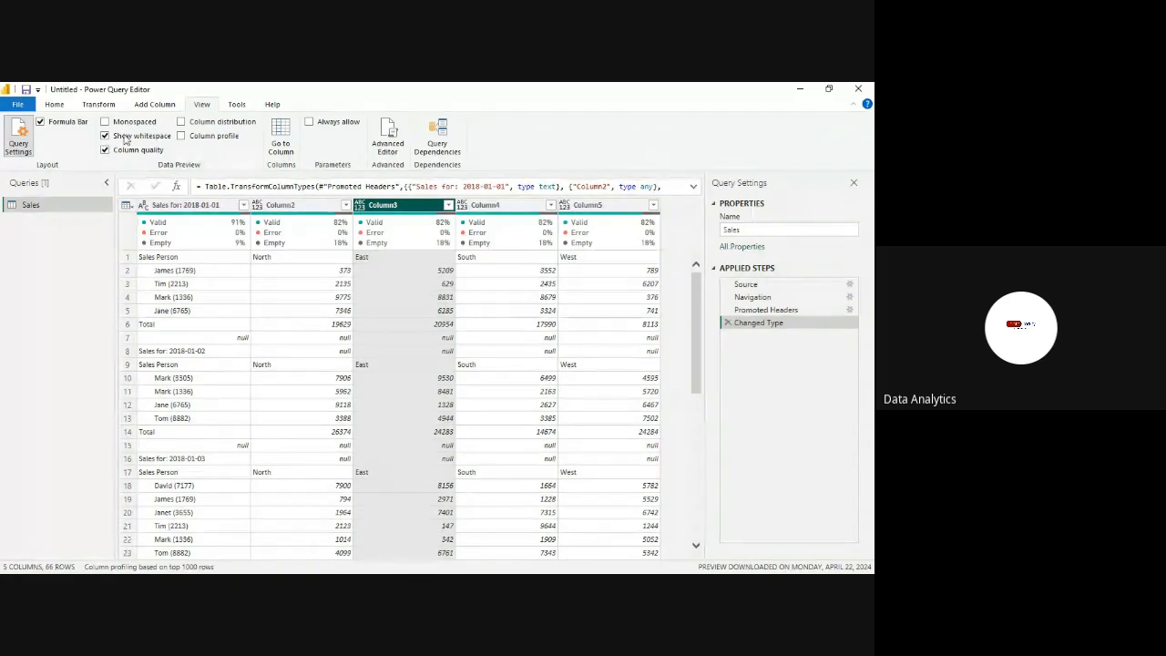
{"action": "left_click", "coordinate": [50, 107]}
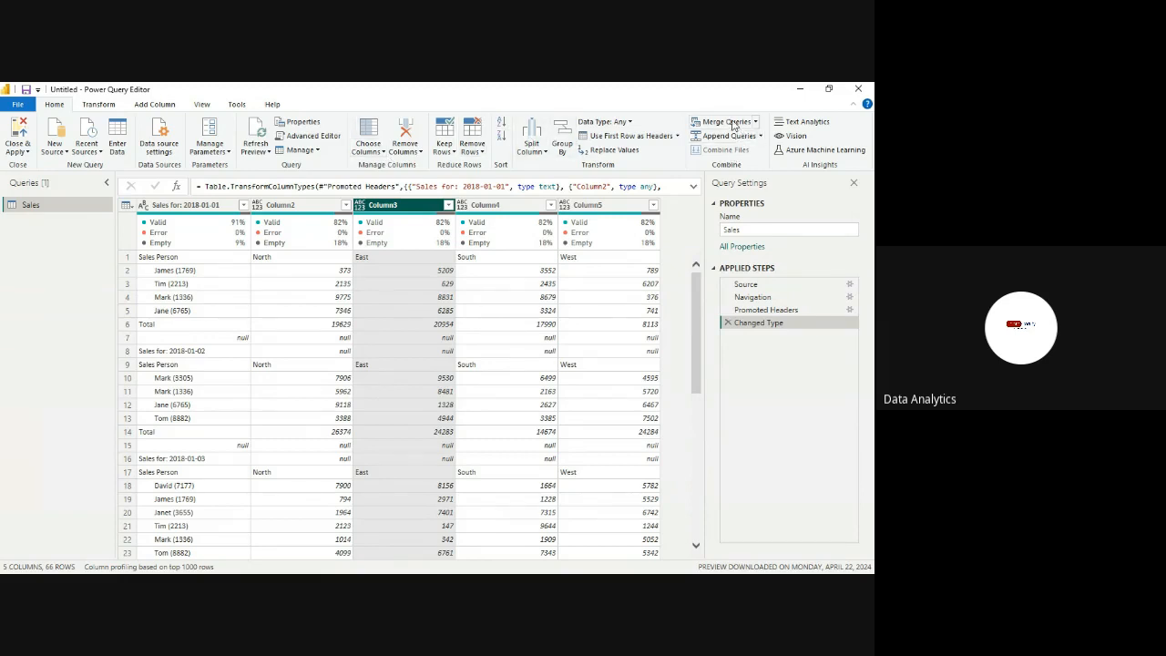
{"action": "left_click", "coordinate": [97, 105]}
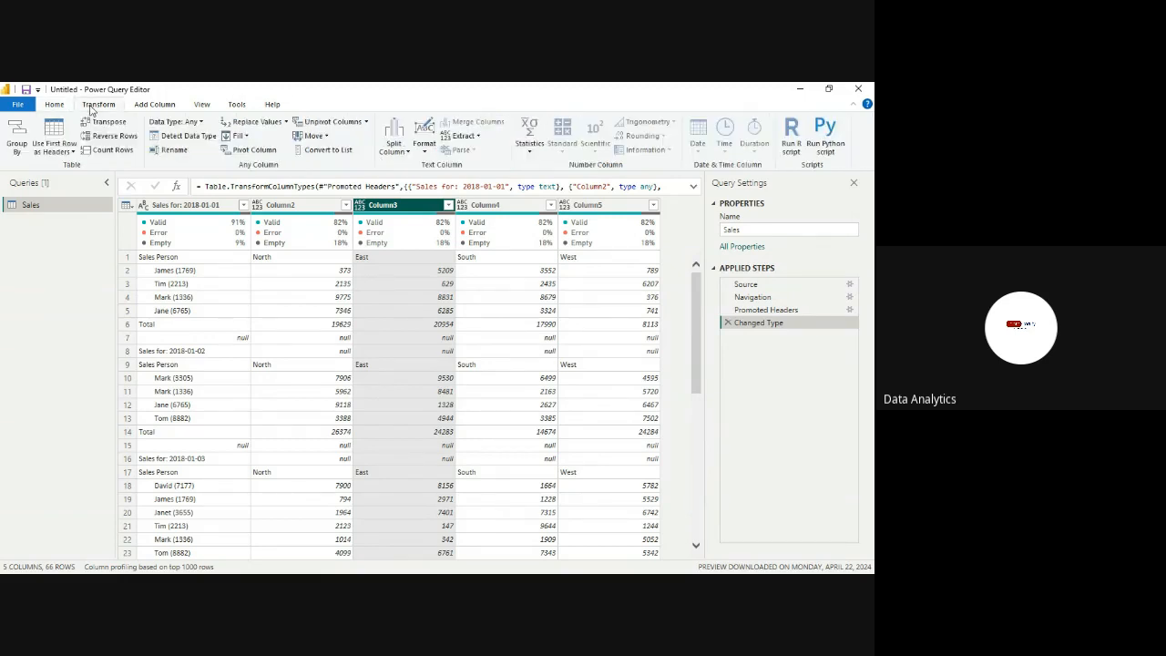
{"action": "left_click", "coordinate": [160, 111]}
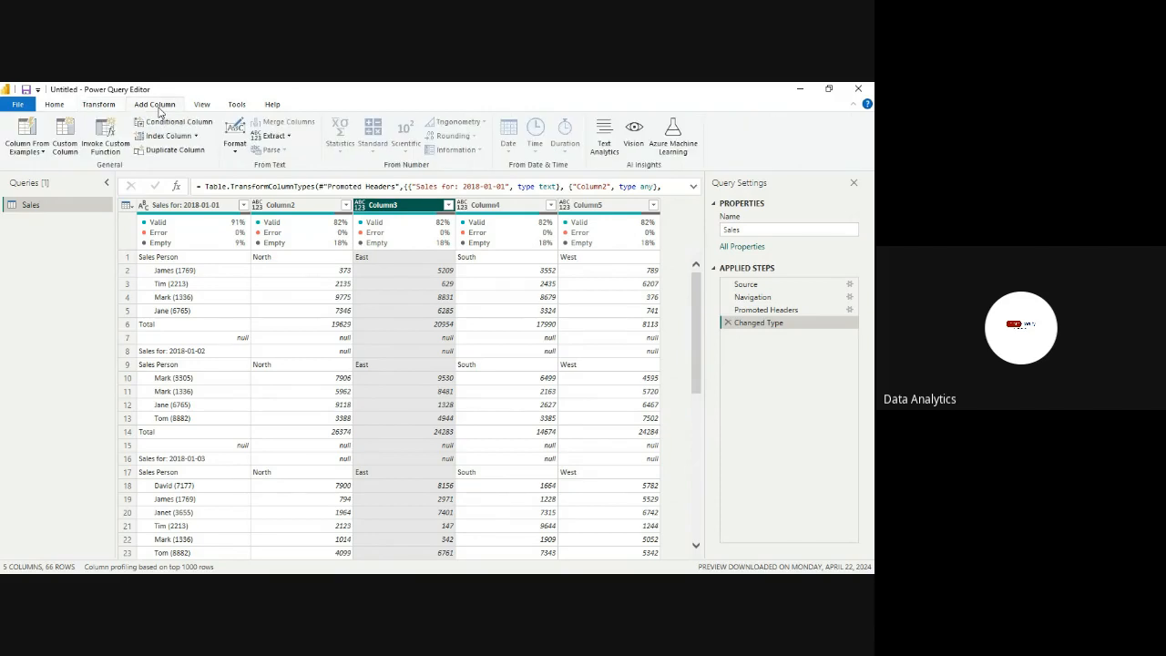
Look through the Sales table rows for the repeated header, total and blank rows
{"action": "left_click", "coordinate": [53, 107]}
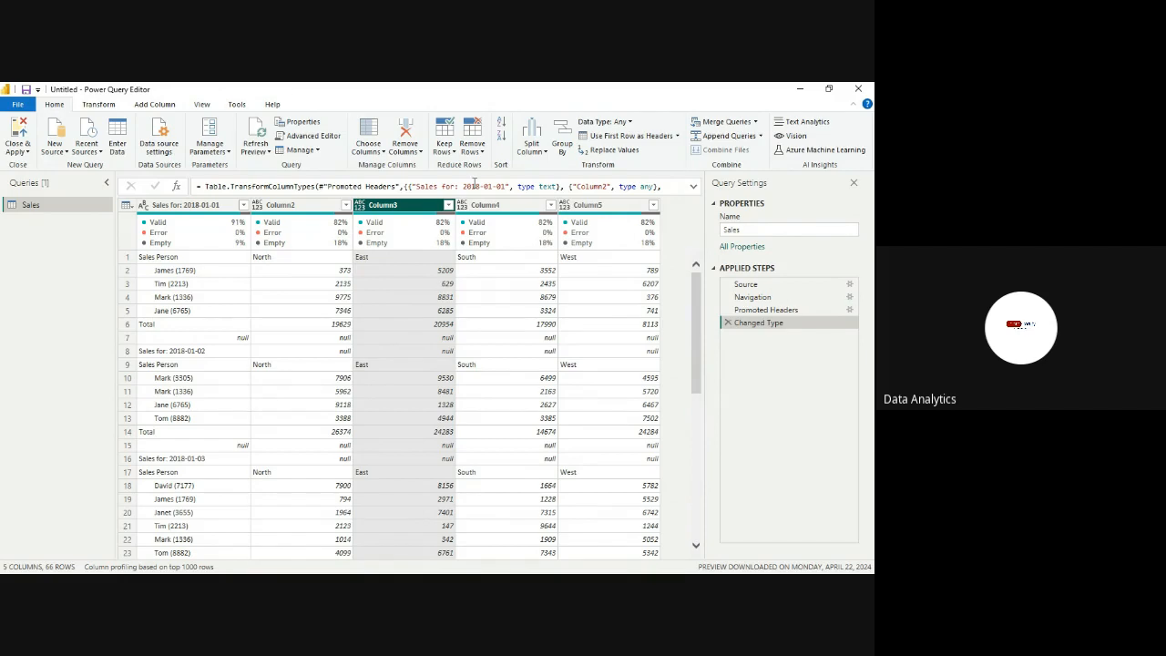
{"action": "left_click_drag", "start_coordinate": [698, 316], "coordinate": [688, 273]}
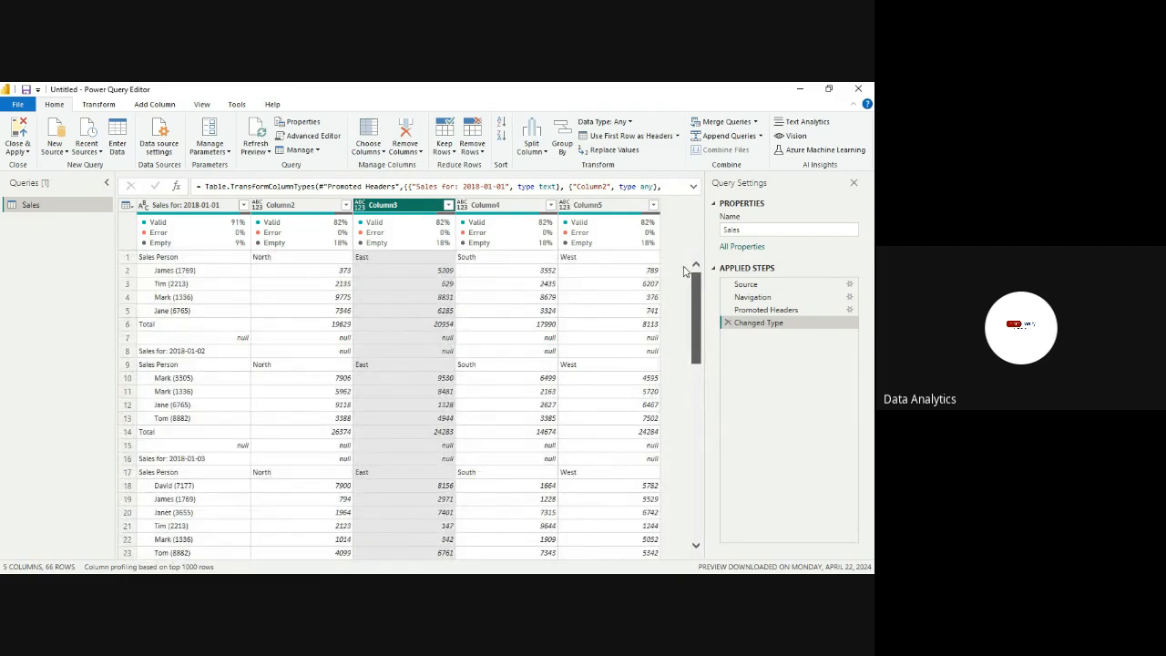
{"action": "left_click_drag", "start_coordinate": [698, 306], "coordinate": [692, 262]}
{"action": "left_click_drag", "start_coordinate": [697, 298], "coordinate": [673, 260]}
{"action": "left_click_drag", "start_coordinate": [697, 285], "coordinate": [681, 184]}
{"action": "left_click", "coordinate": [405, 520]}
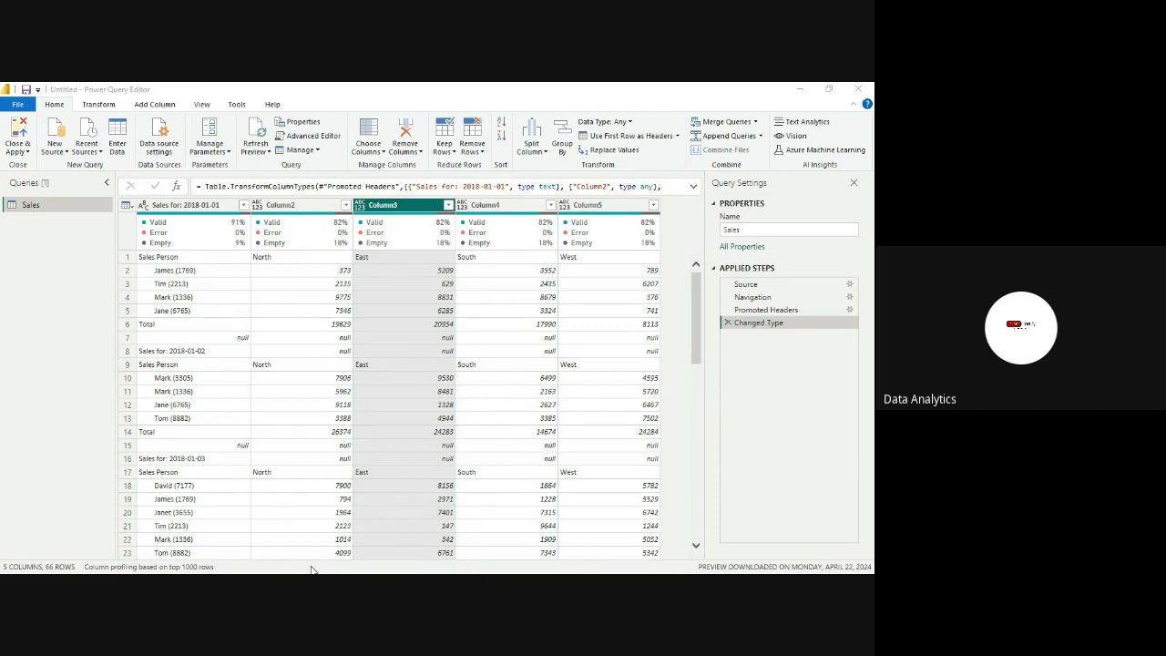
{"action": "left_click", "coordinate": [347, 532]}
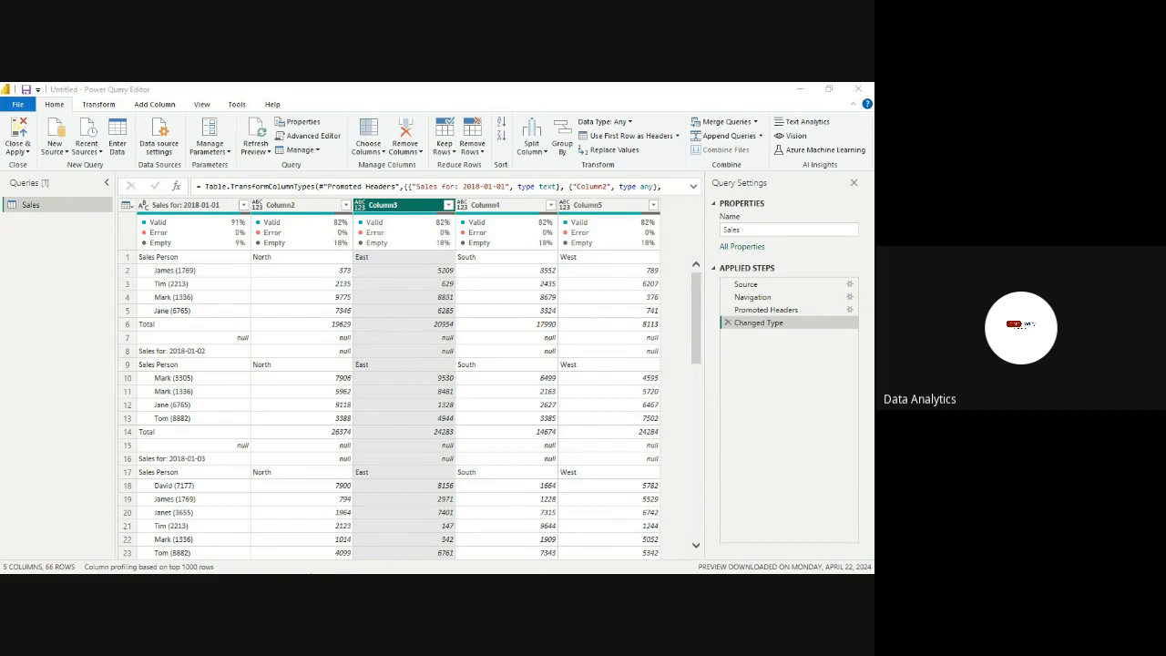
{"action": "left_click", "coordinate": [346, 533]}
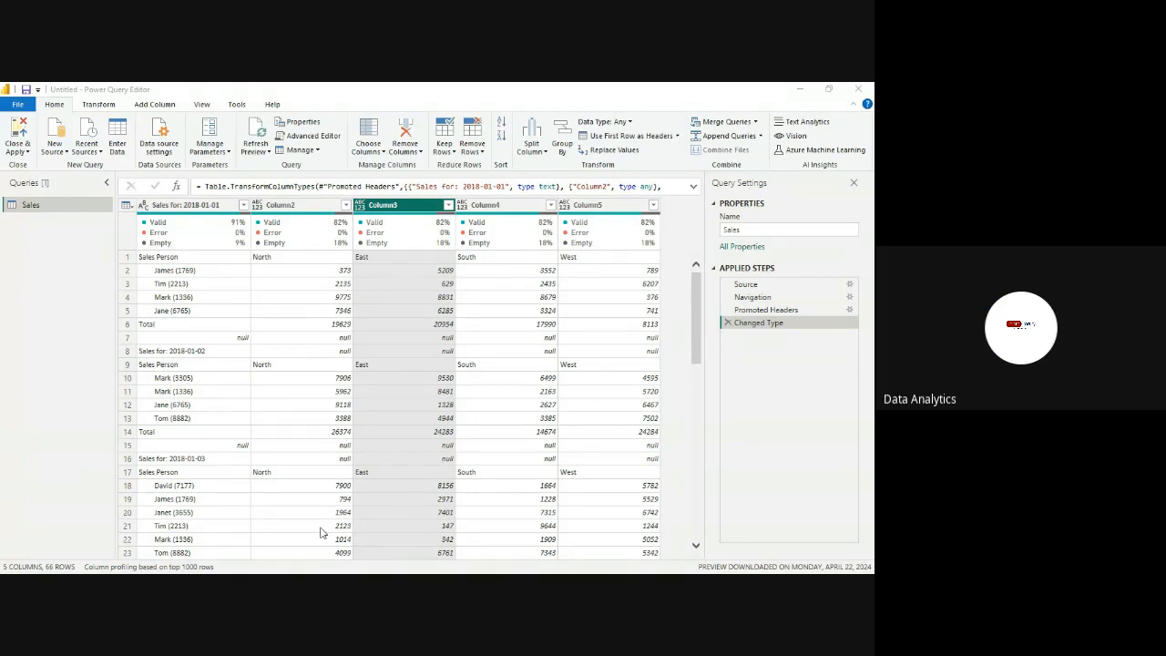
{"action": "left_click", "coordinate": [349, 505]}
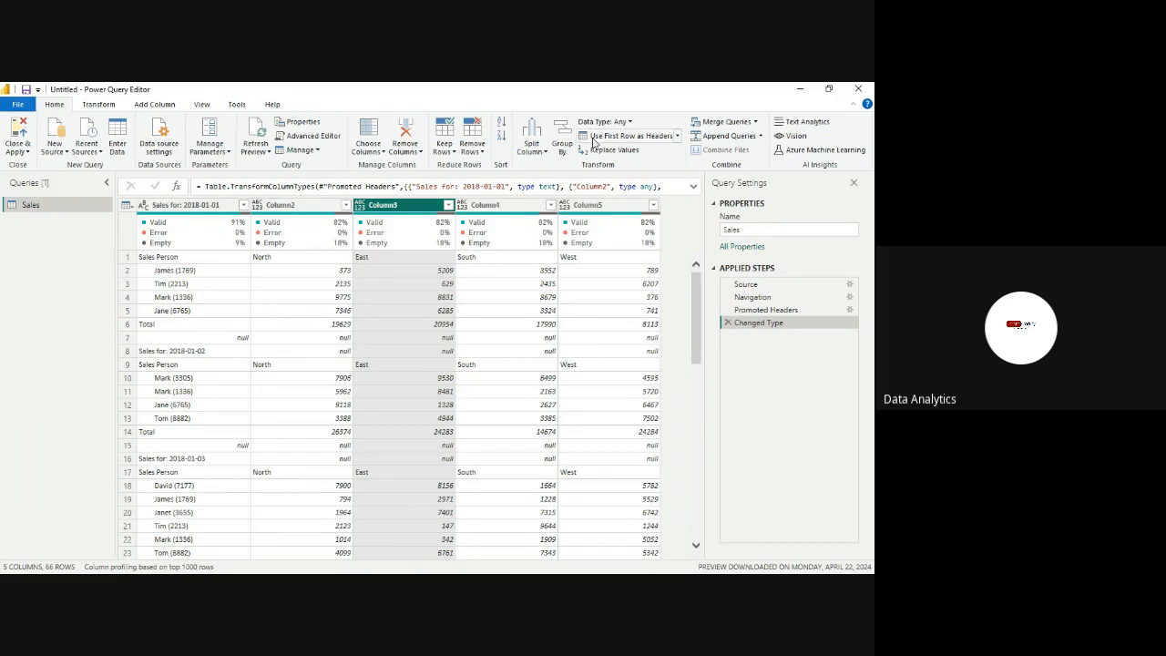
Use the first row of the Sales query as headers and inspect the null cells below the first total
{"action": "left_click", "coordinate": [655, 136]}
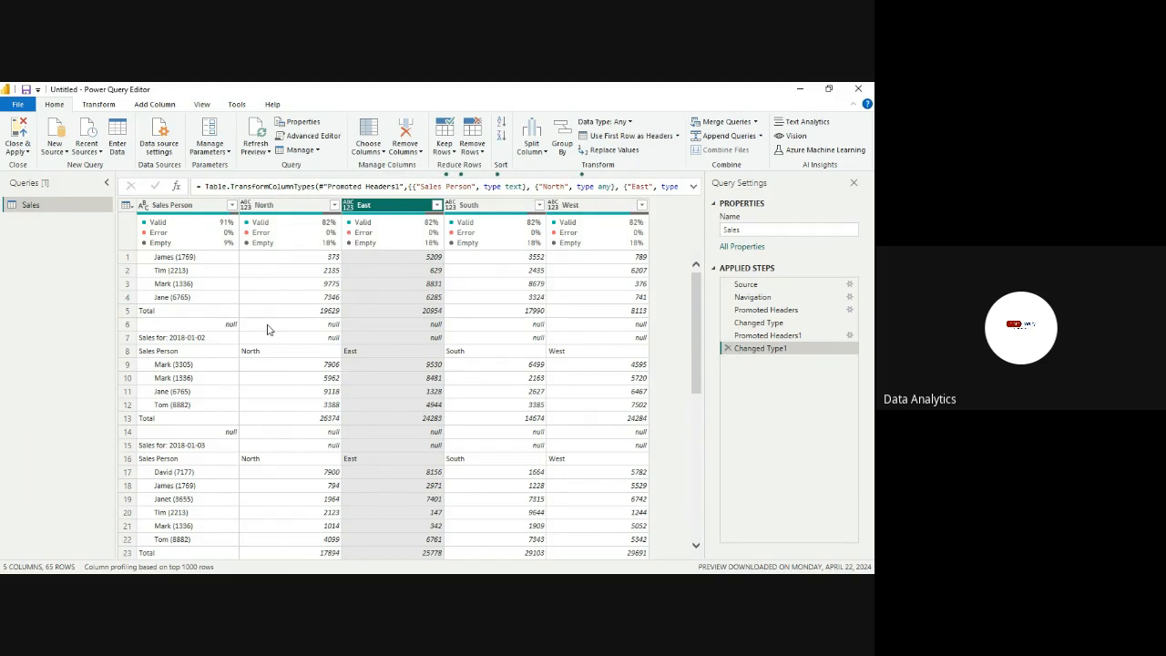
{"action": "left_click", "coordinate": [215, 329]}
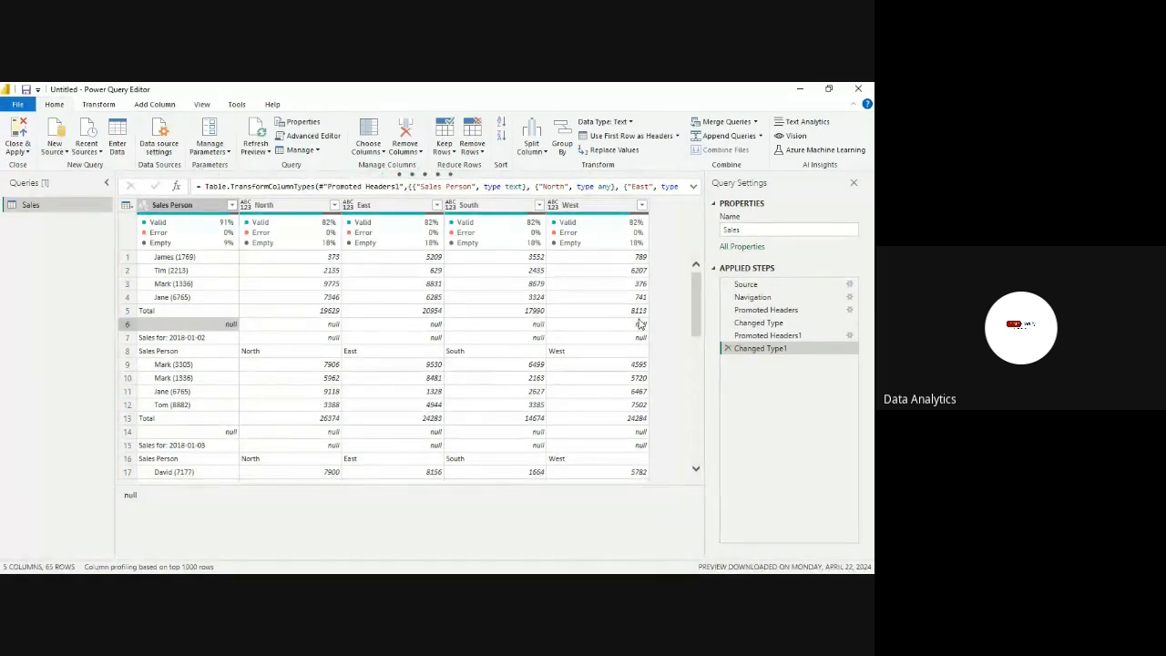
{"action": "left_click", "coordinate": [327, 339]}
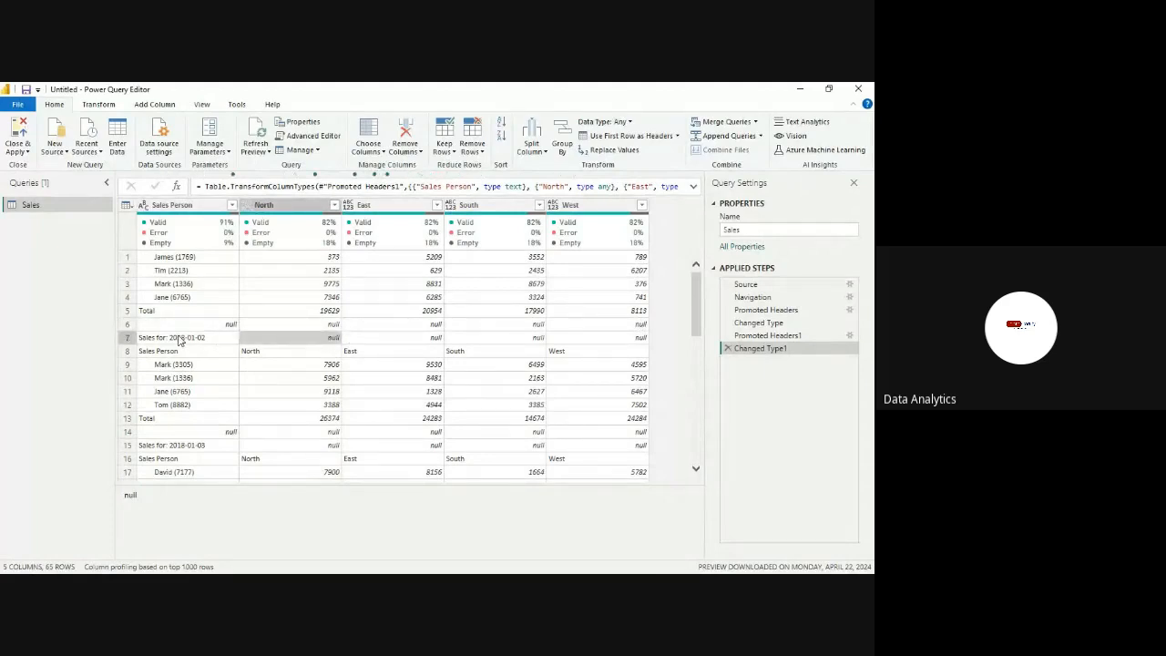
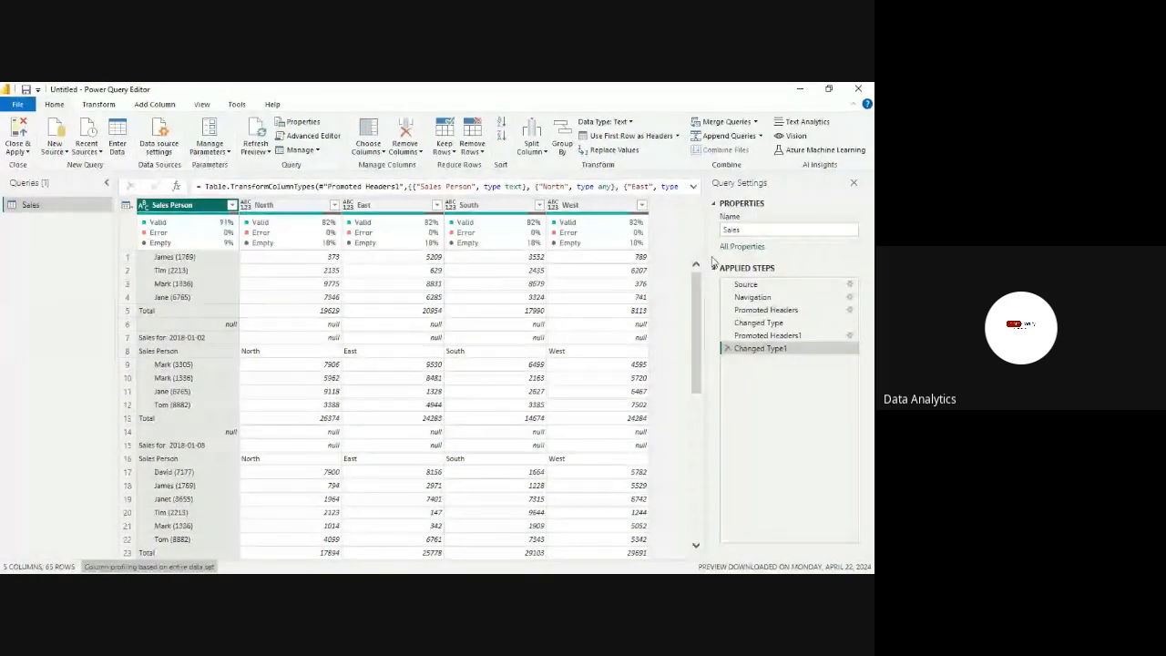
Compare the Changed Type and Changed Type1 steps and inspect the North, East, South and West columns
{"action": "left_click", "coordinate": [755, 323]}
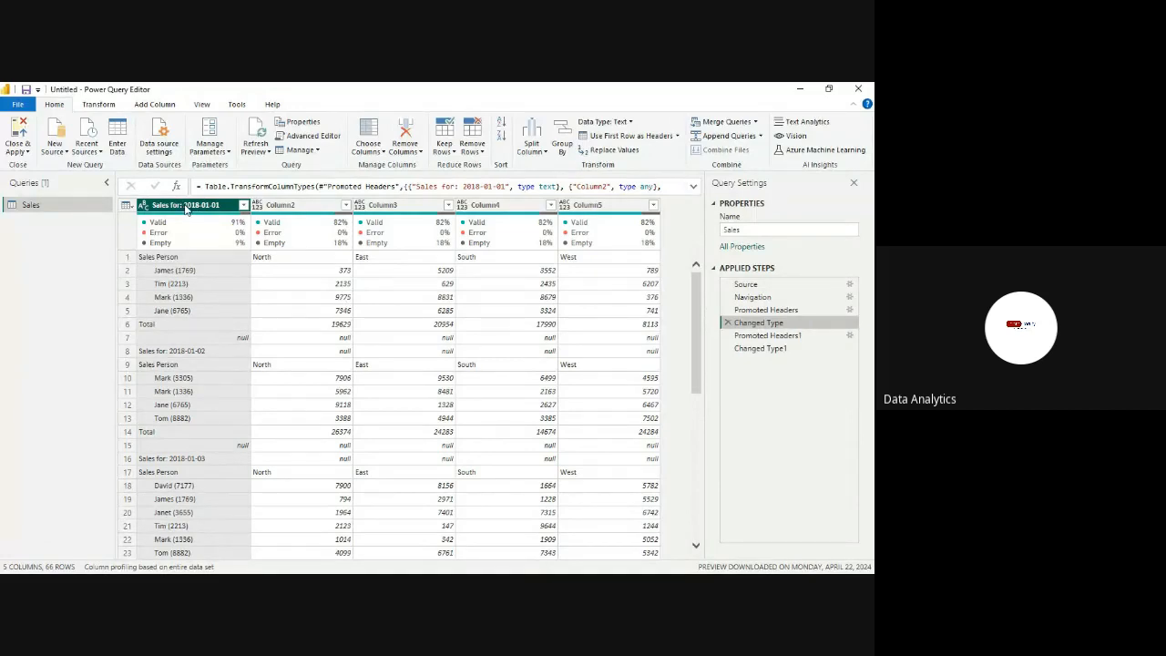
{"action": "left_click", "coordinate": [752, 349]}
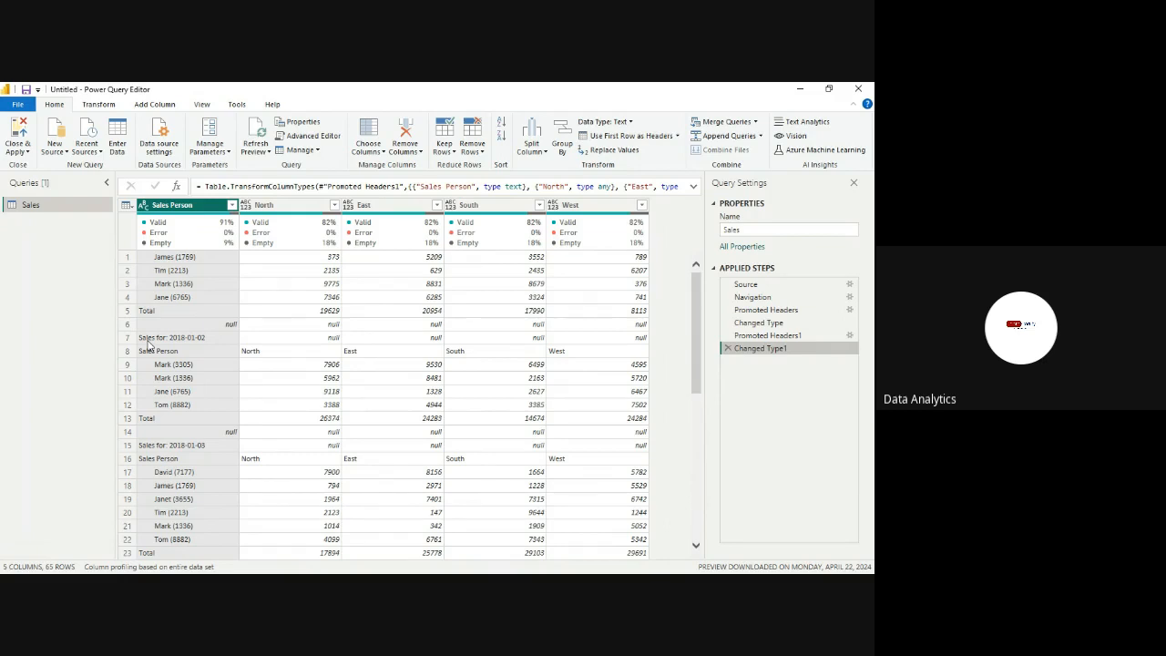
{"action": "left_click", "coordinate": [392, 527]}
{"action": "left_click", "coordinate": [318, 208]}
{"action": "left_click", "coordinate": [352, 209]}
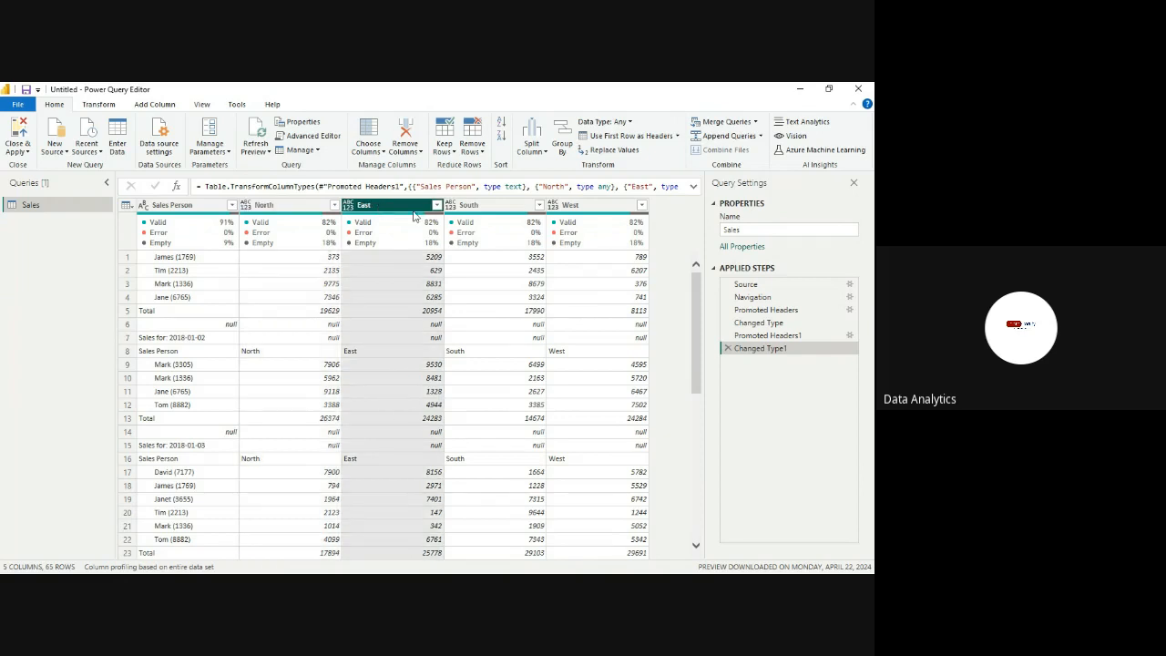
{"action": "left_click", "coordinate": [477, 208]}
{"action": "left_click", "coordinate": [570, 208]}
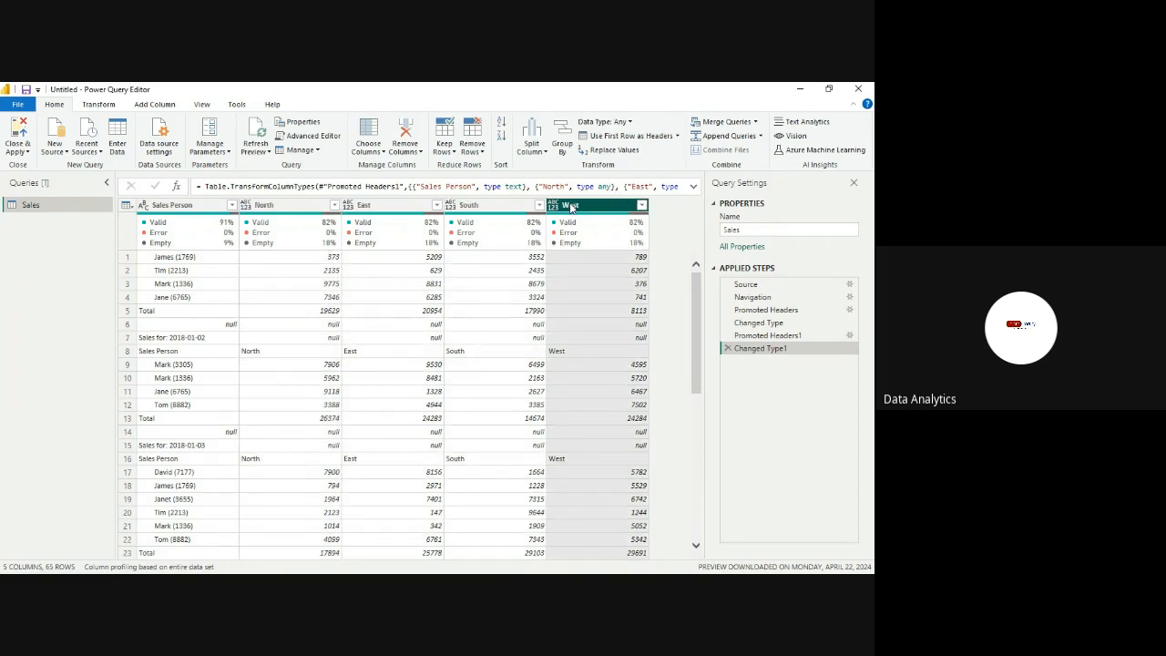
Split the Sales Person column by delimiter at the colon to separate the dates from the text
{"action": "left_click", "coordinate": [187, 208]}
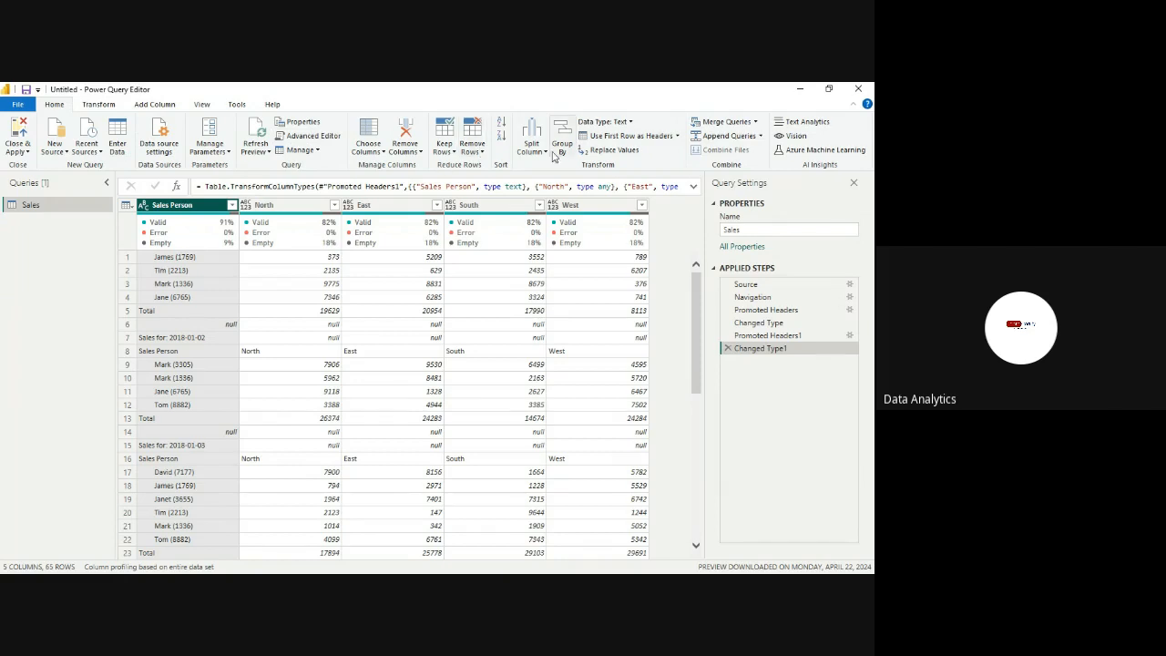
{"action": "left_click", "coordinate": [543, 157]}
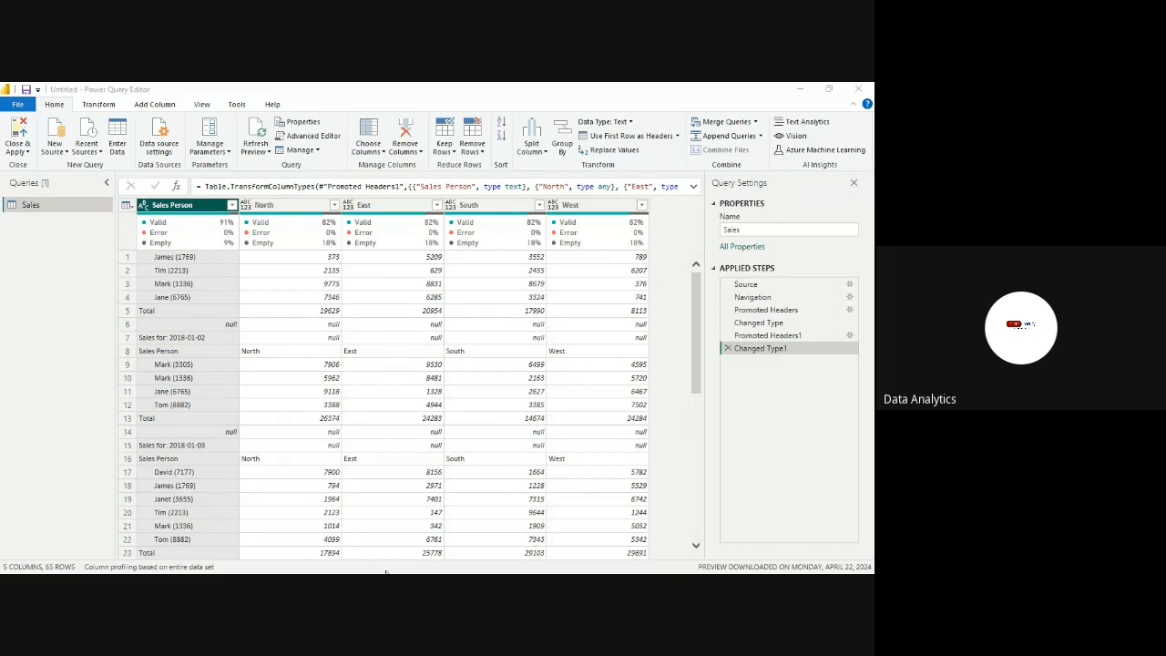
{"action": "left_click", "coordinate": [331, 515]}
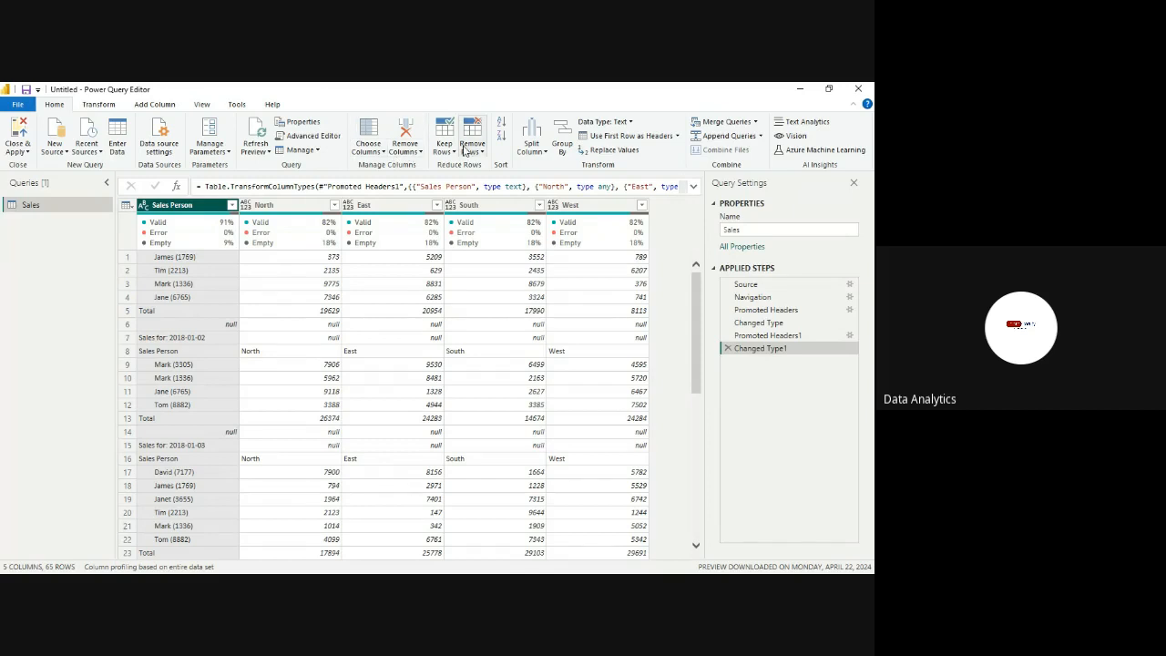
{"action": "left_click", "coordinate": [533, 151]}
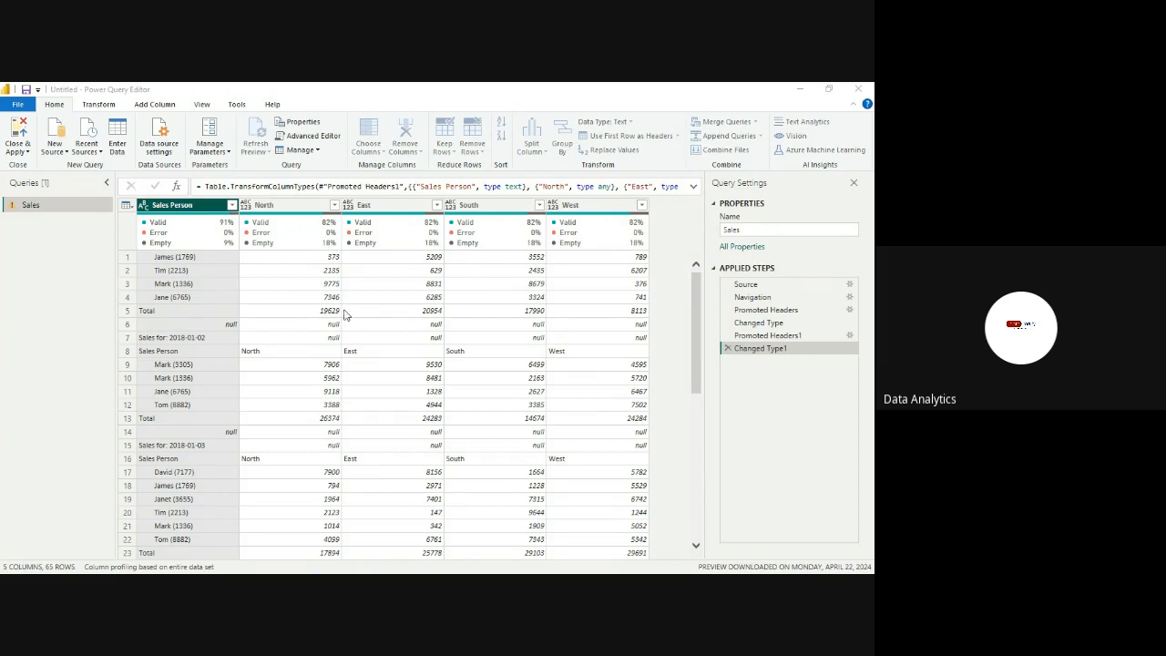
{"action": "left_click", "coordinate": [676, 470]}
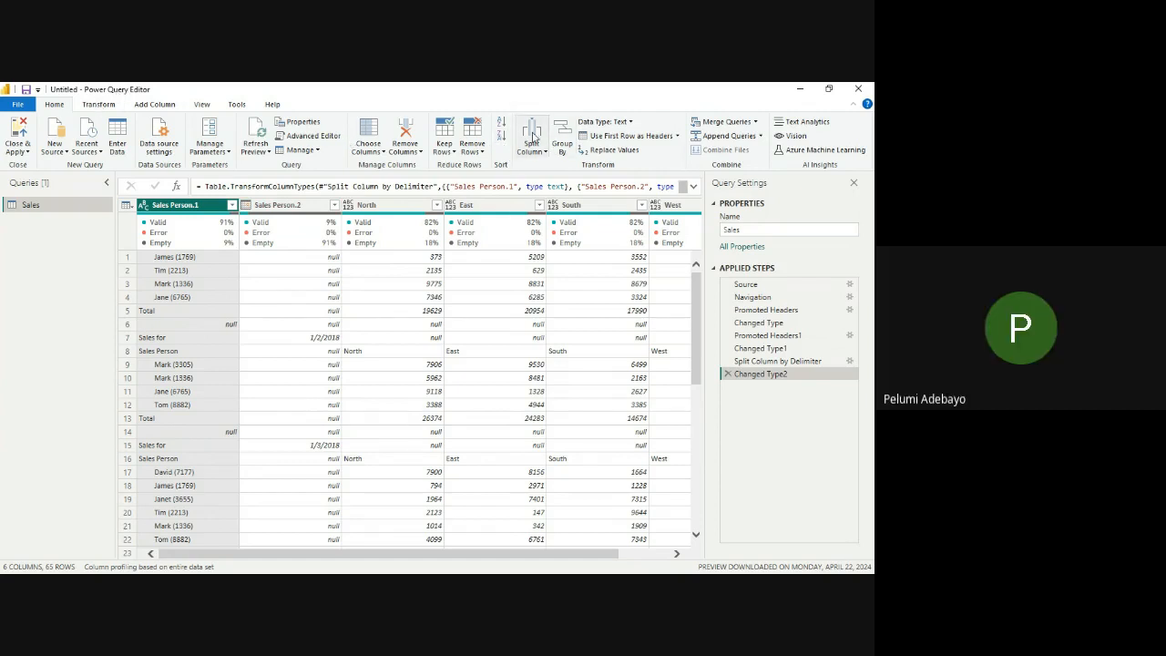
{"action": "left_click", "coordinate": [533, 137]}
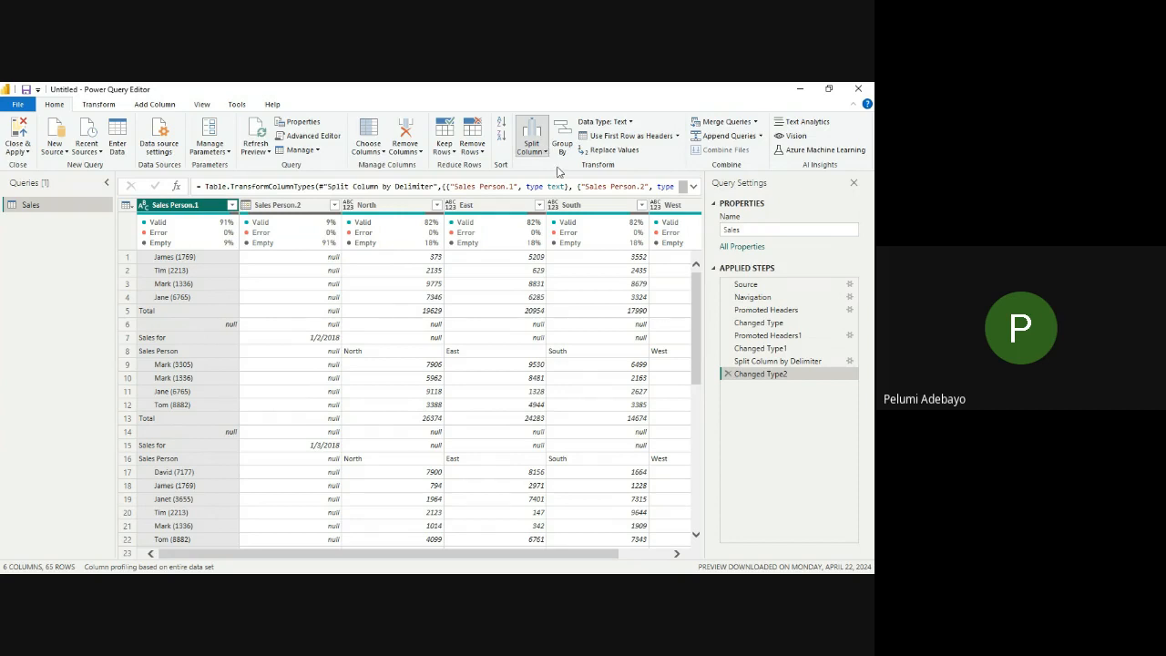
{"action": "left_click", "coordinate": [558, 172]}
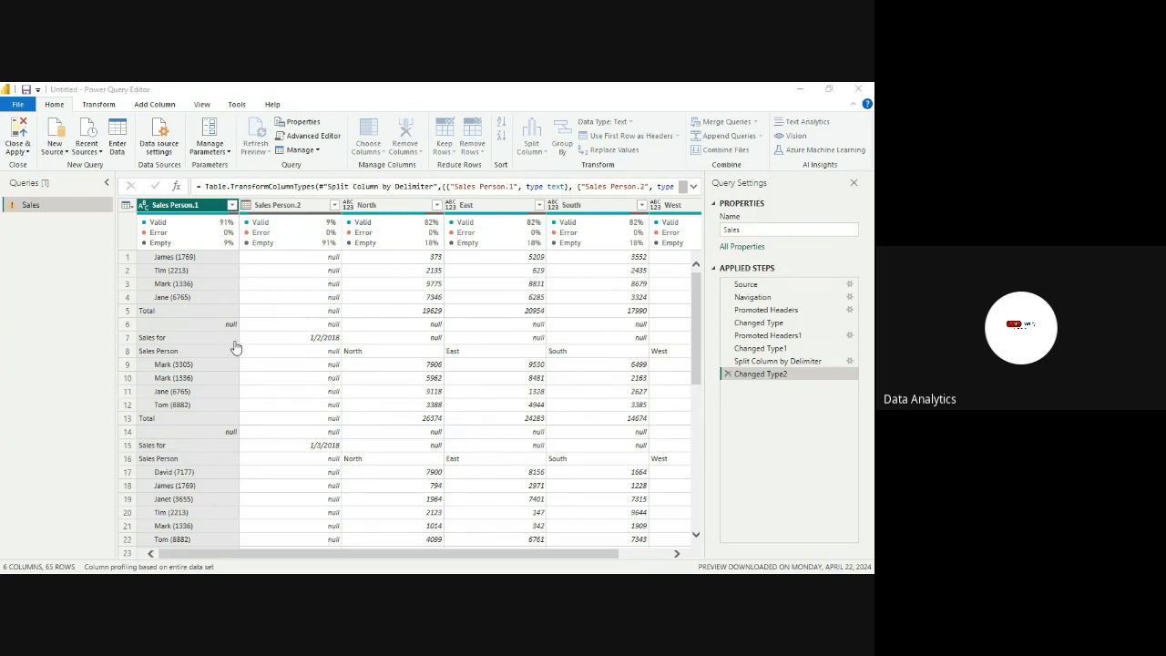
{"action": "left_click", "coordinate": [651, 182]}
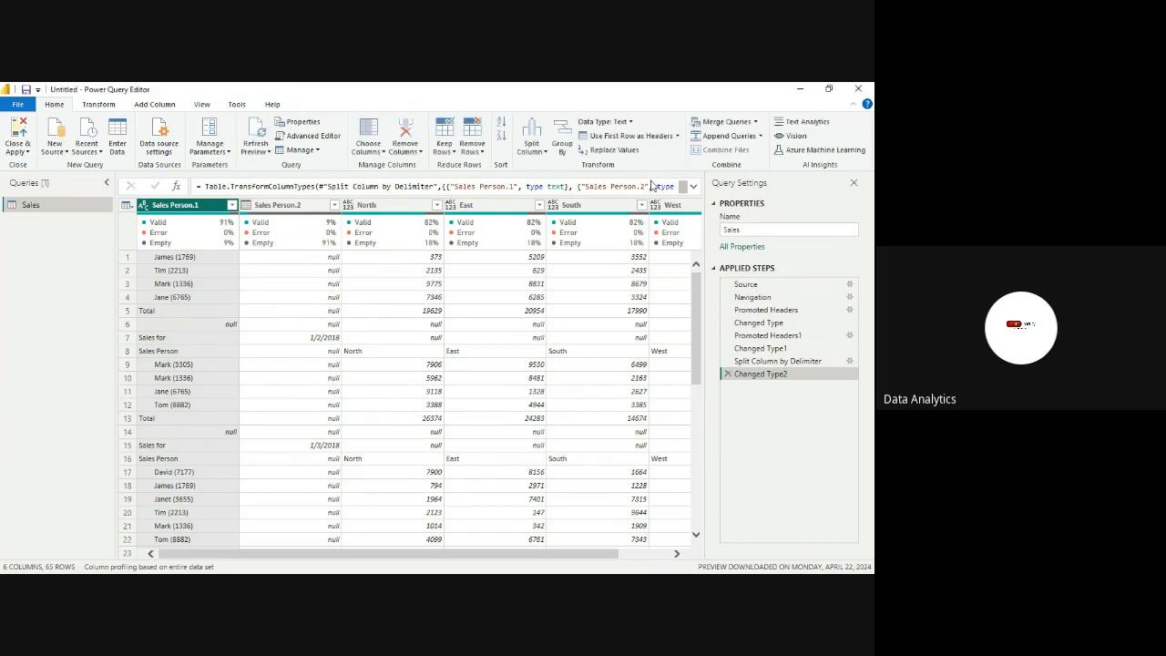
Rename the Sales Person.2 column as Date
{"action": "double_click", "coordinate": [308, 206]}
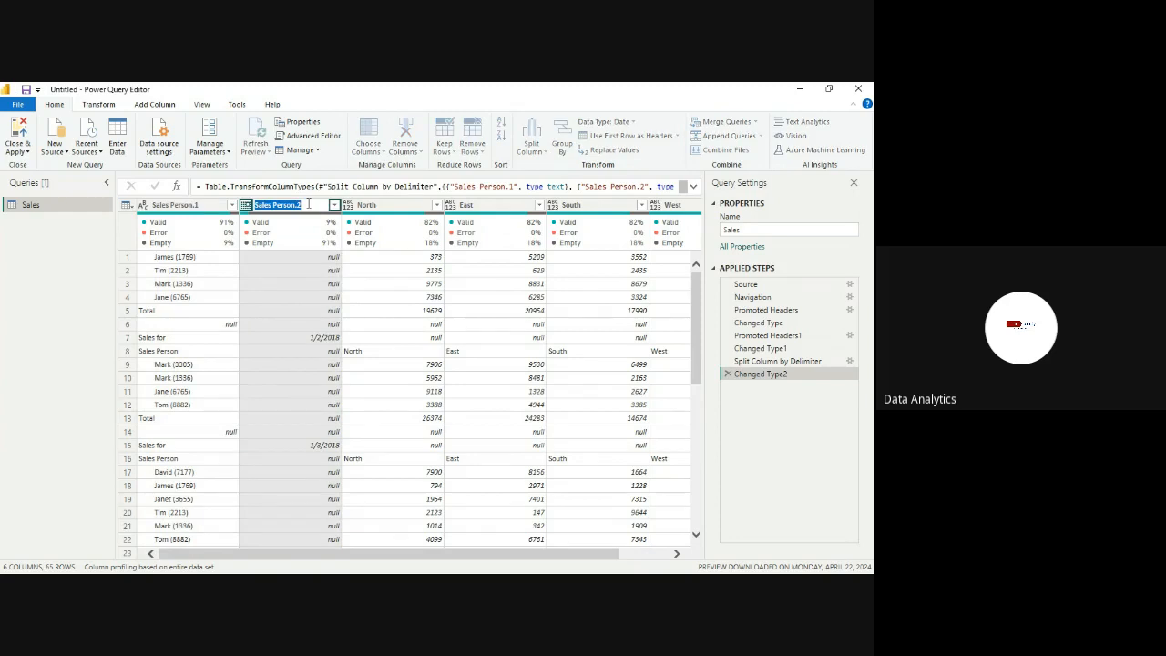
{"action": "key", "text": "BackSpace"}
{"action": "type", "text": "Date"}
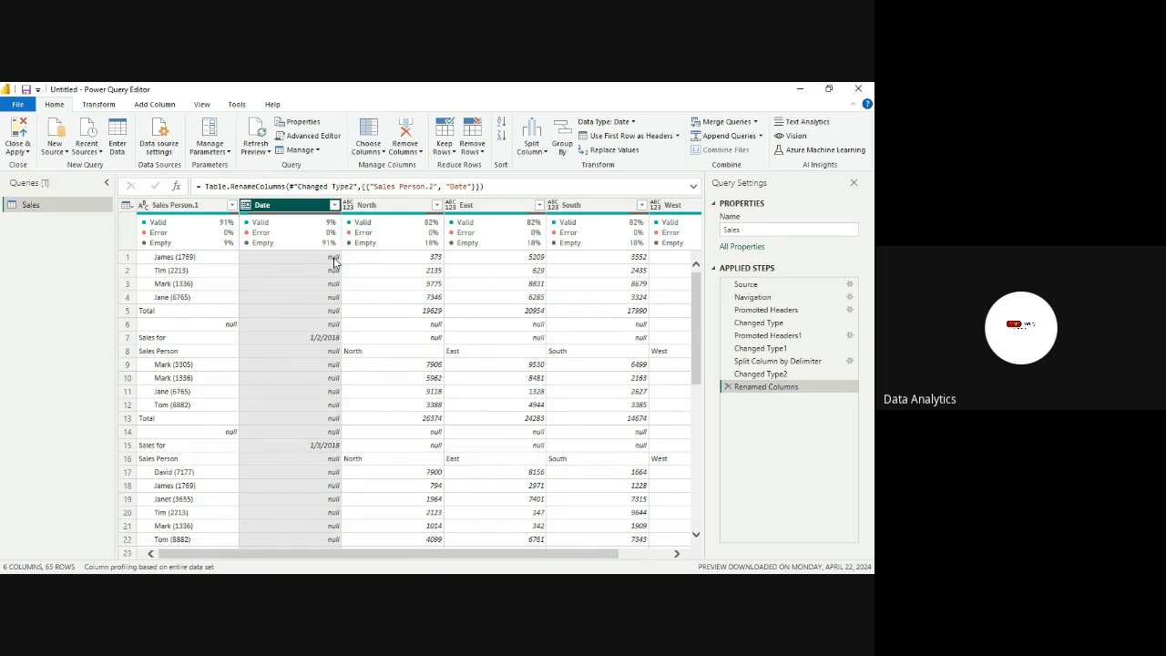
Fill the Date column down so each date covers the null rows beneath it
{"action": "left_click", "coordinate": [97, 106]}
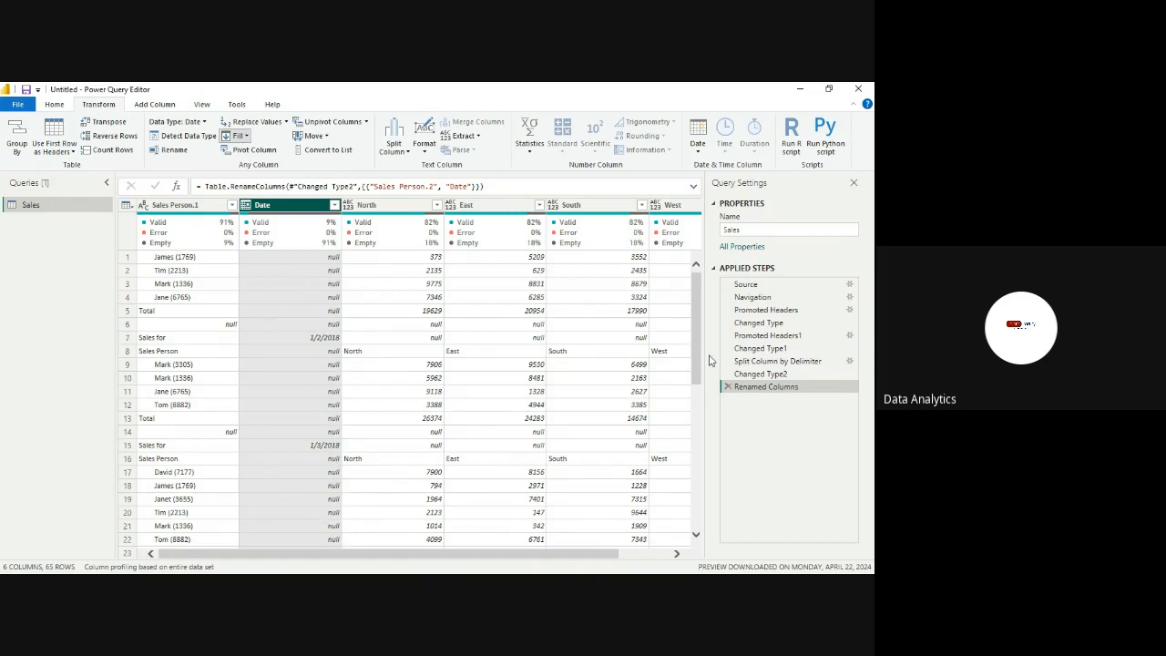
{"action": "left_click_drag", "start_coordinate": [695, 391], "coordinate": [695, 425]}
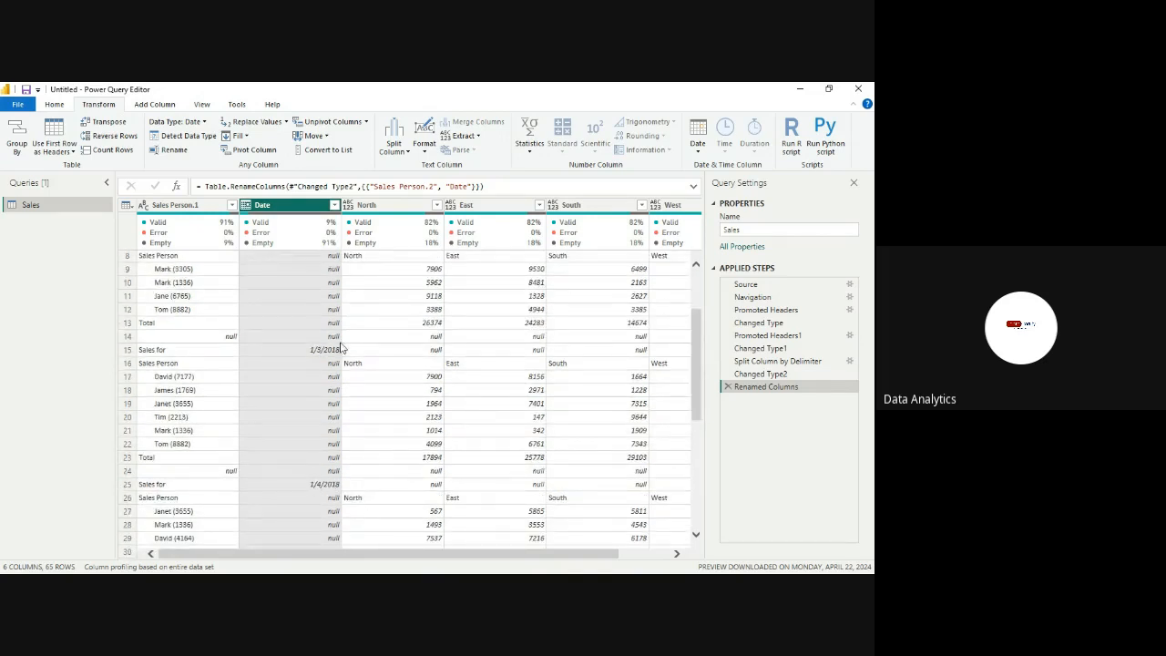
{"action": "left_click_drag", "start_coordinate": [697, 378], "coordinate": [693, 288]}
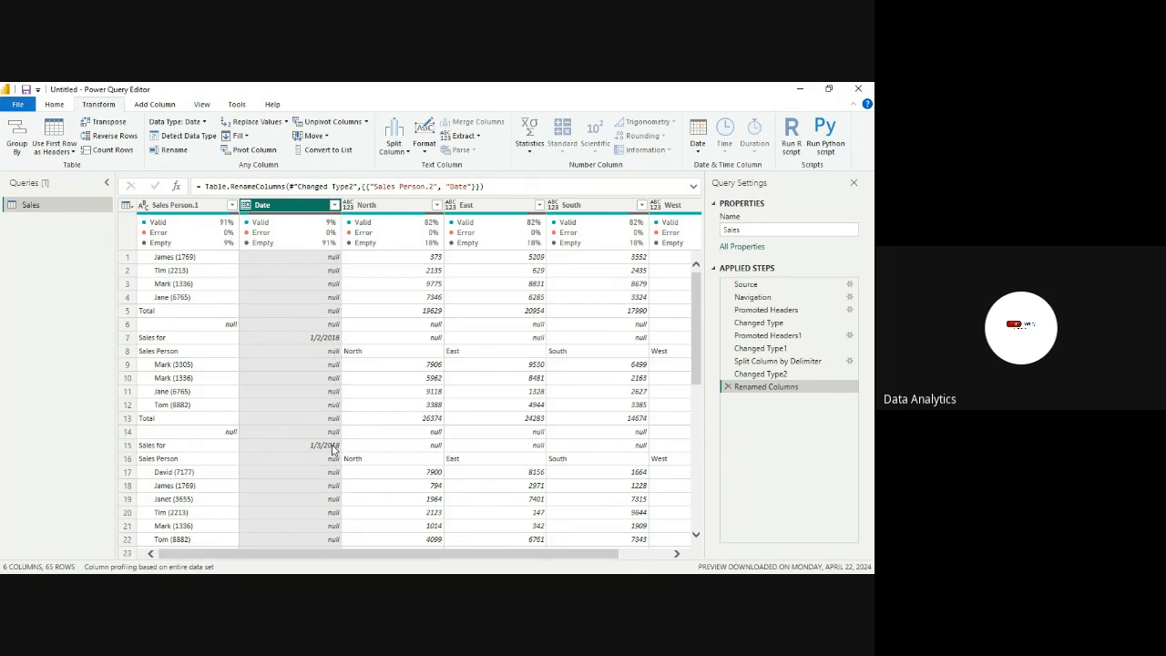
{"action": "left_click", "coordinate": [238, 135]}
{"action": "left_click", "coordinate": [243, 151]}
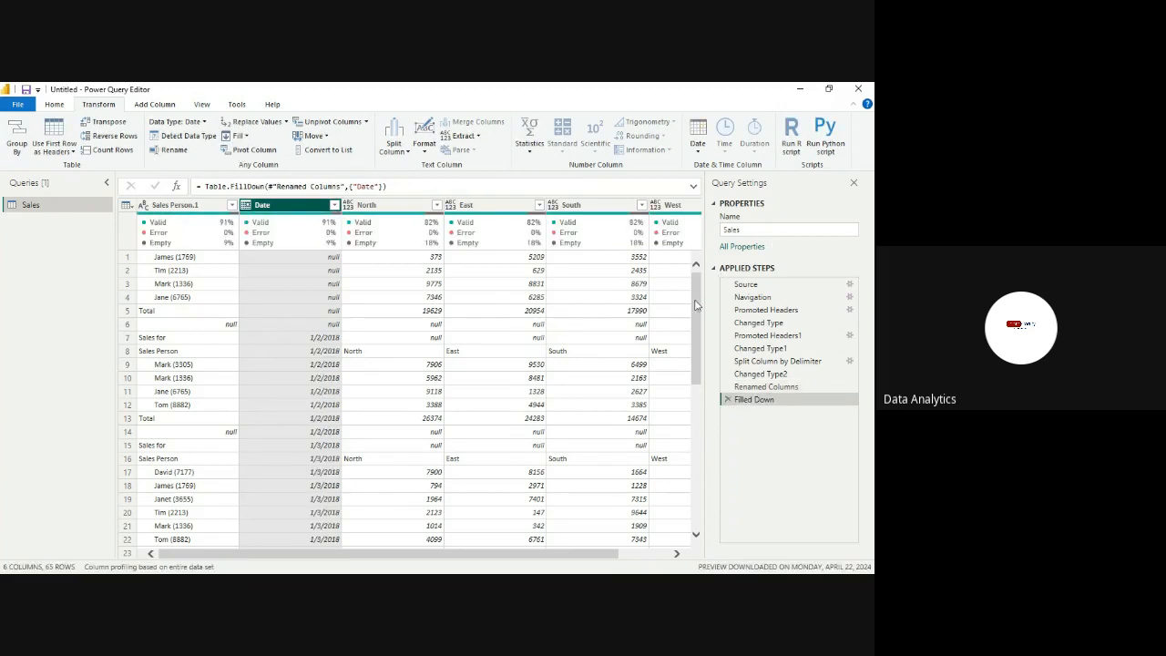
Check the filled dates and replace the remaining null values in the Date column with 1/1/2018
{"action": "mouse_move", "coordinate": [694, 305]}
{"action": "left_mouse_down"}
{"action": "mouse_move", "coordinate": [683, 384]}
{"action": "mouse_move", "coordinate": [688, 294]}
{"action": "left_mouse_up"}
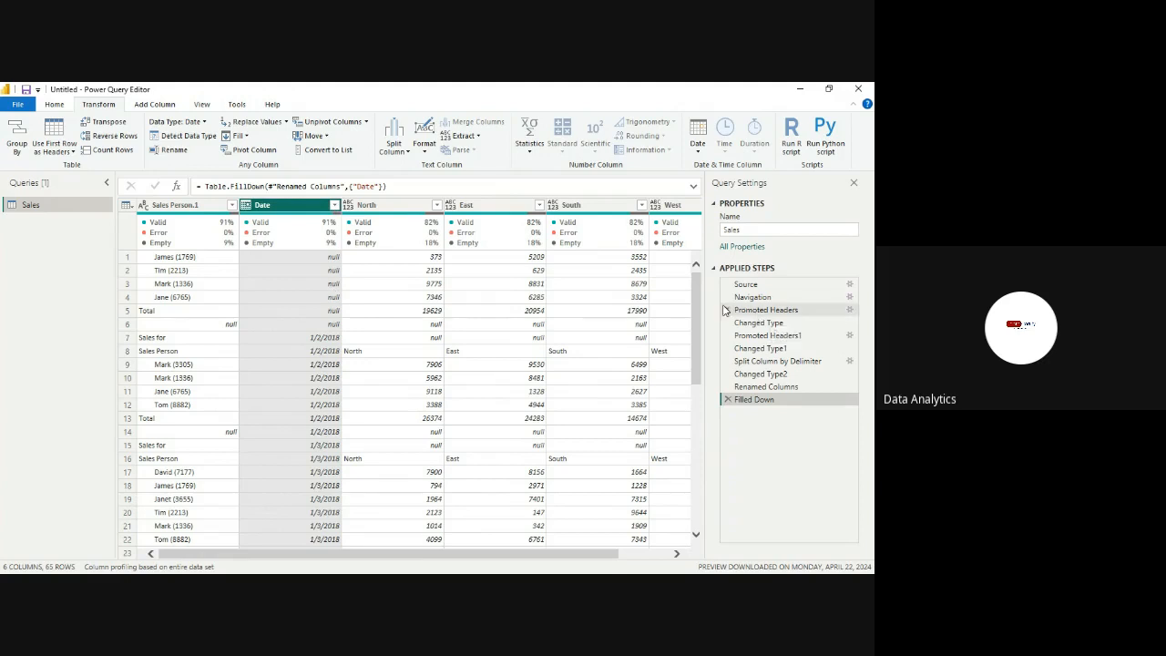
{"action": "scroll", "coordinate": [697, 305], "scroll_direction": "down", "scroll_amount": 6}
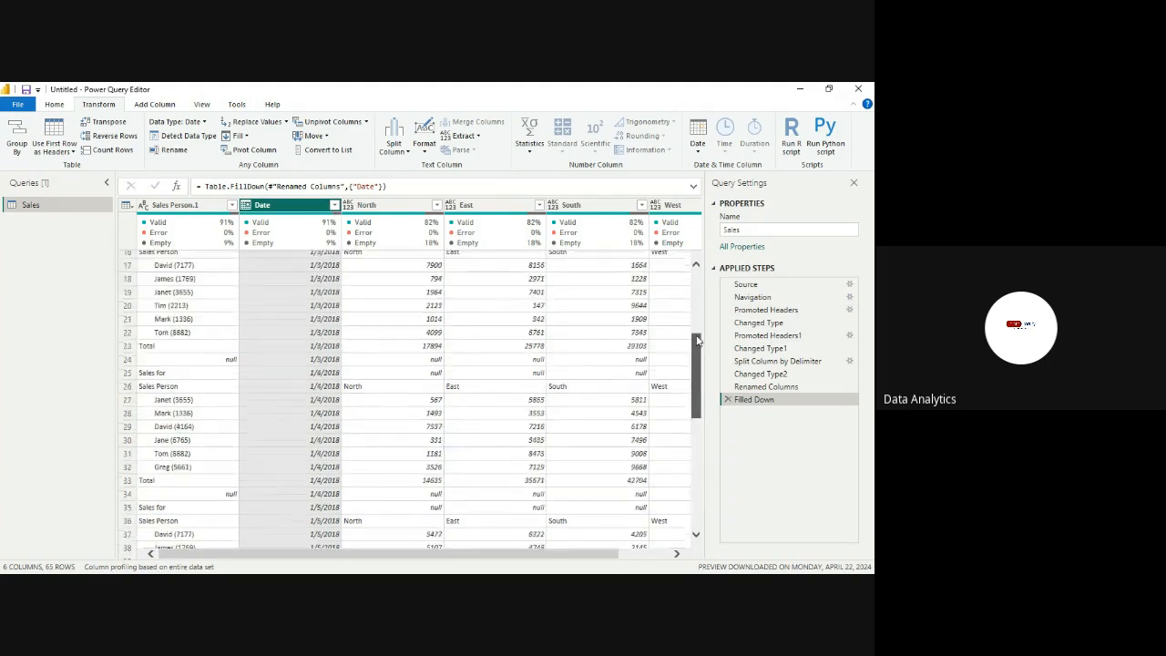
{"action": "scroll", "coordinate": [697, 306], "scroll_direction": "up", "scroll_amount": 6}
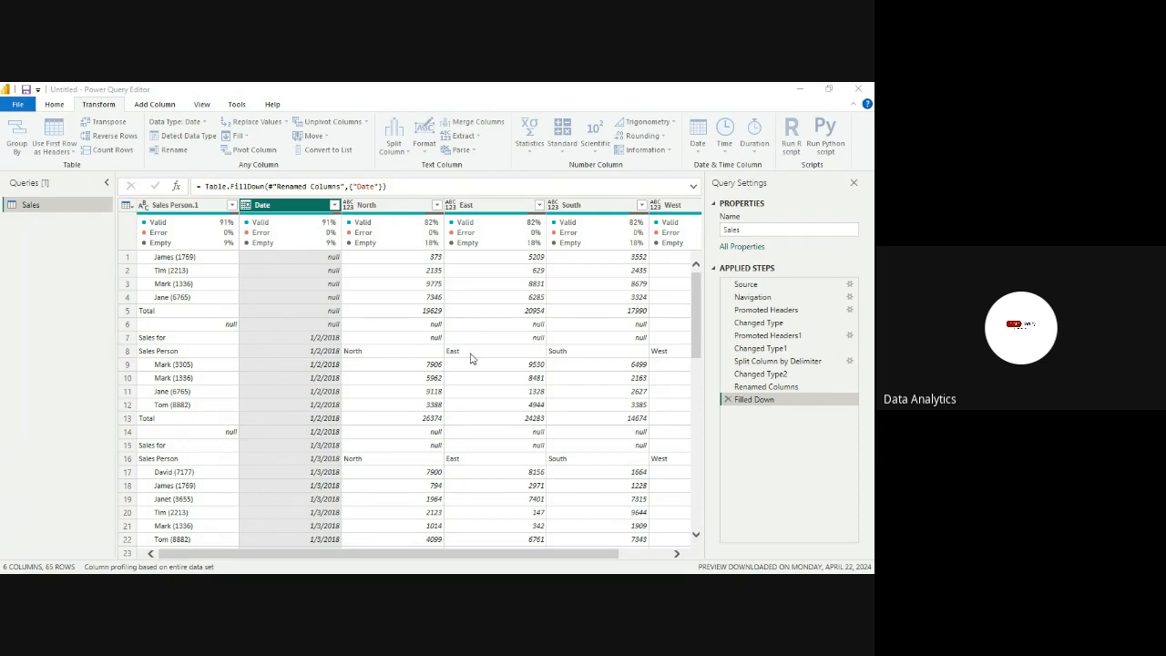
{"action": "left_click", "coordinate": [587, 369]}
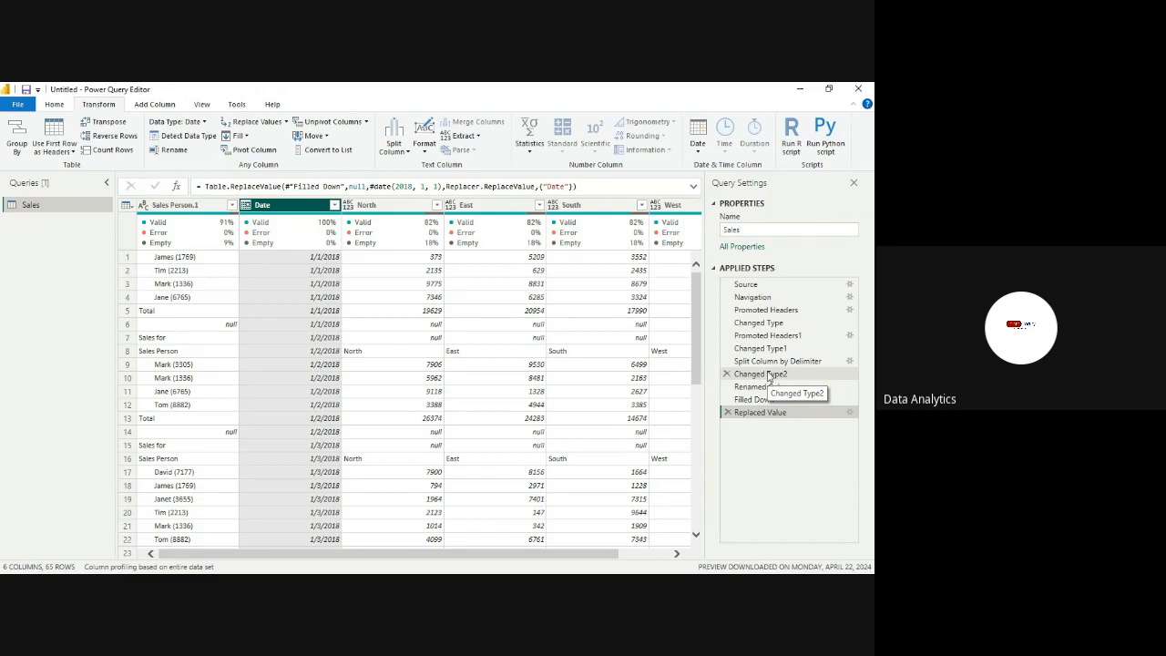
Review the table at the Changed Type2, Replaced Value and Changed Type applied steps
{"action": "left_click", "coordinate": [768, 374]}
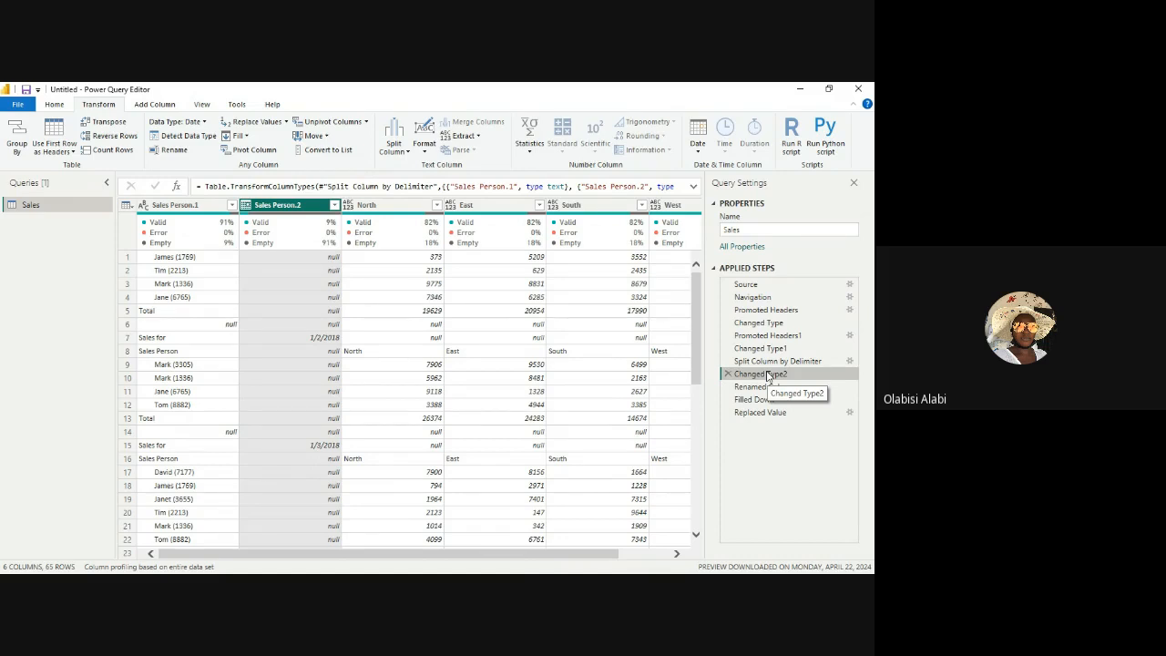
{"action": "left_click", "coordinate": [758, 414]}
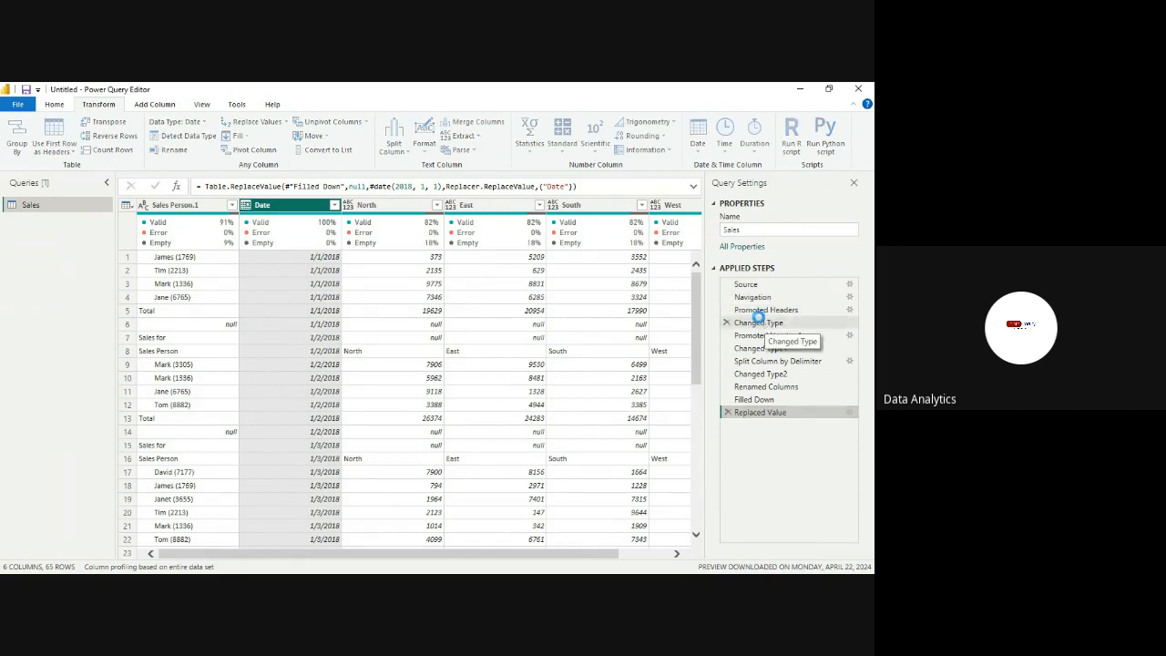
{"action": "left_click", "coordinate": [759, 322]}
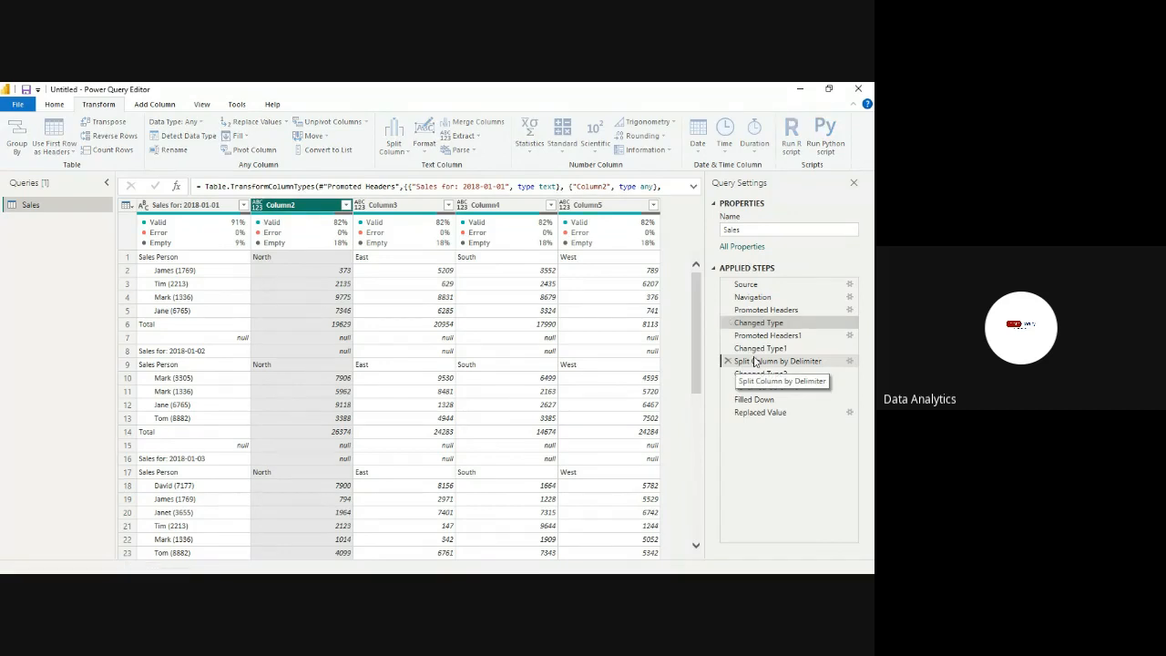
Compare the table at the Split Column by Delimiter, Replaced Value and Changed Type2 applied steps
{"action": "left_click", "coordinate": [755, 361]}
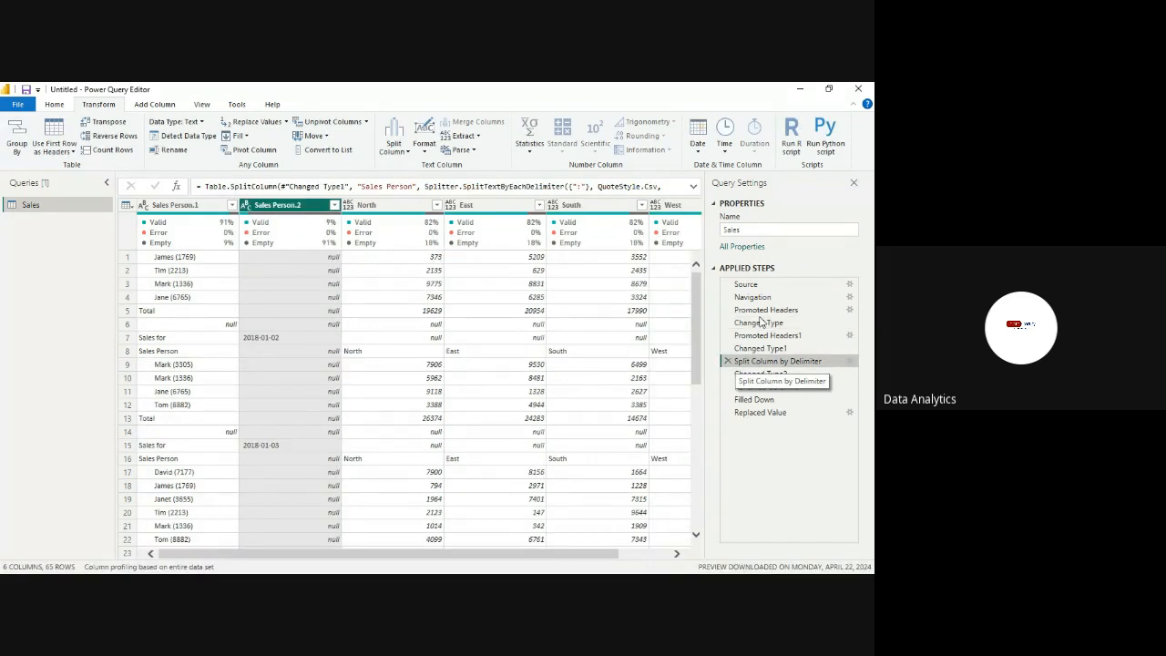
{"action": "left_click", "coordinate": [758, 413]}
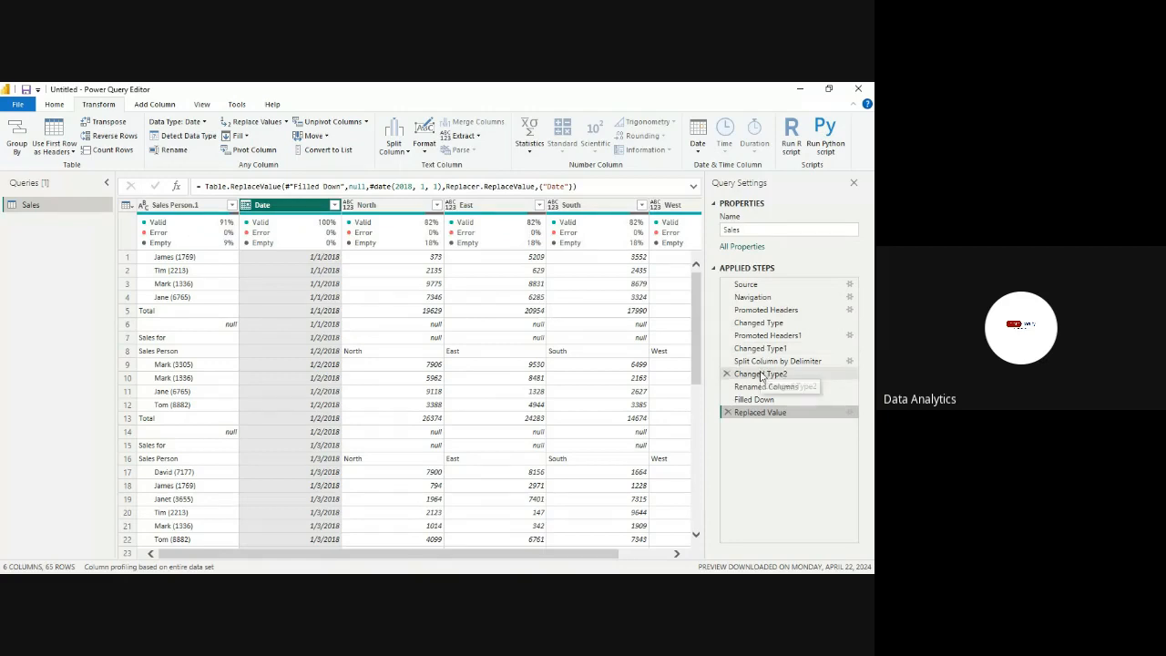
{"action": "left_click", "coordinate": [761, 374]}
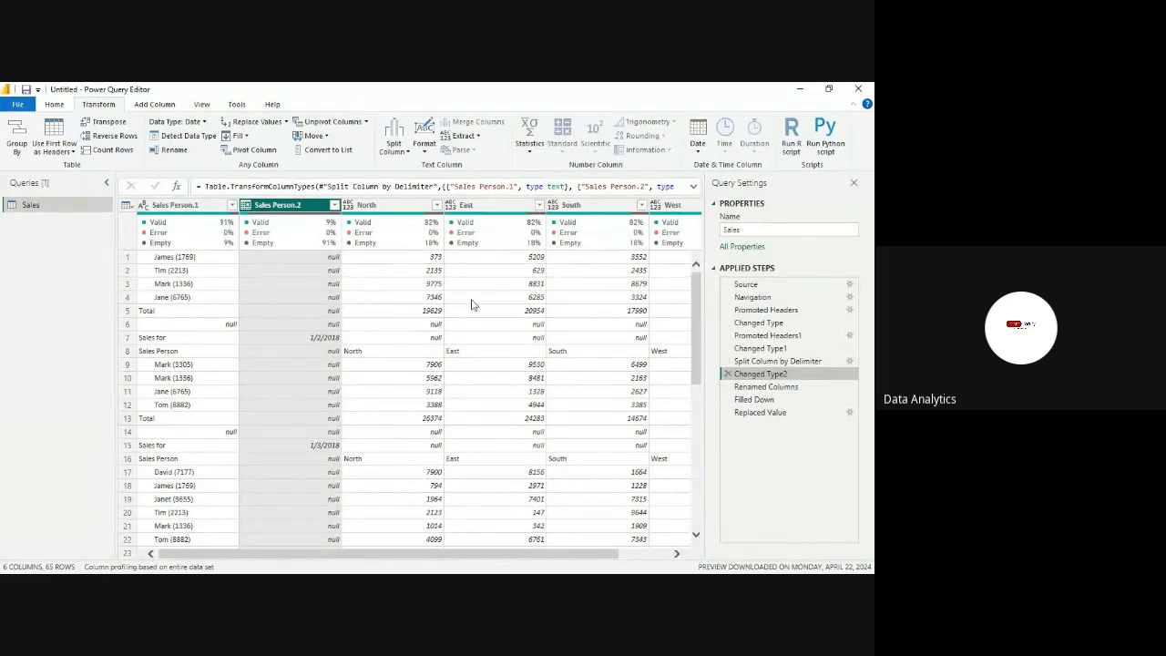
{"action": "left_click", "coordinate": [350, 210]}
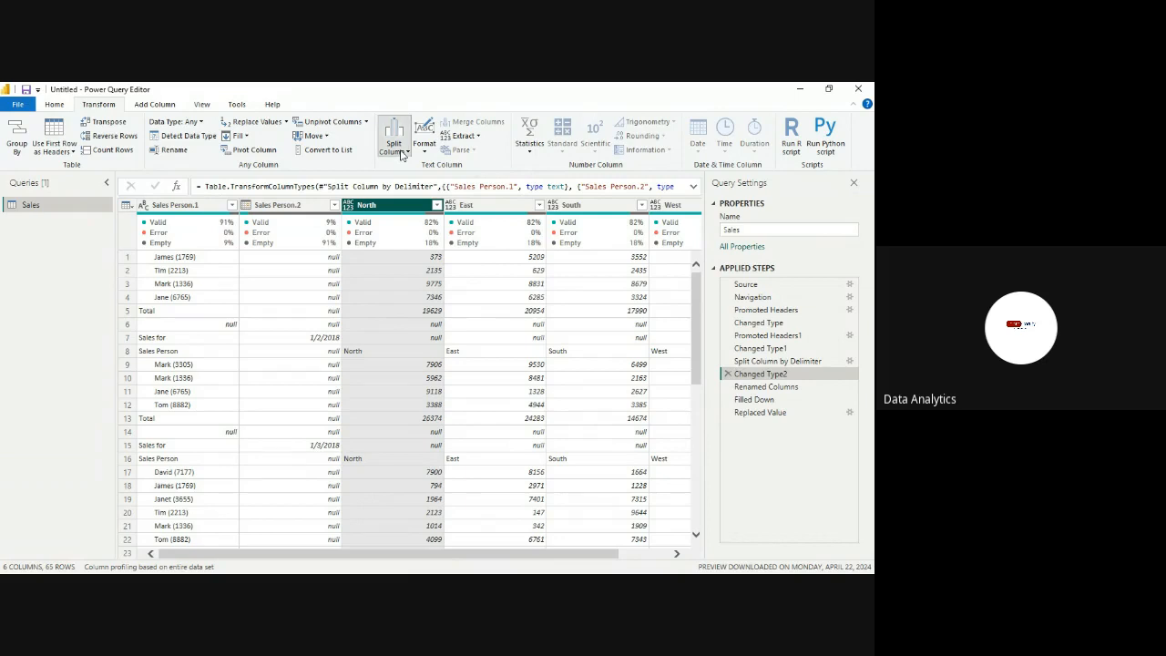
{"action": "left_click", "coordinate": [193, 210]}
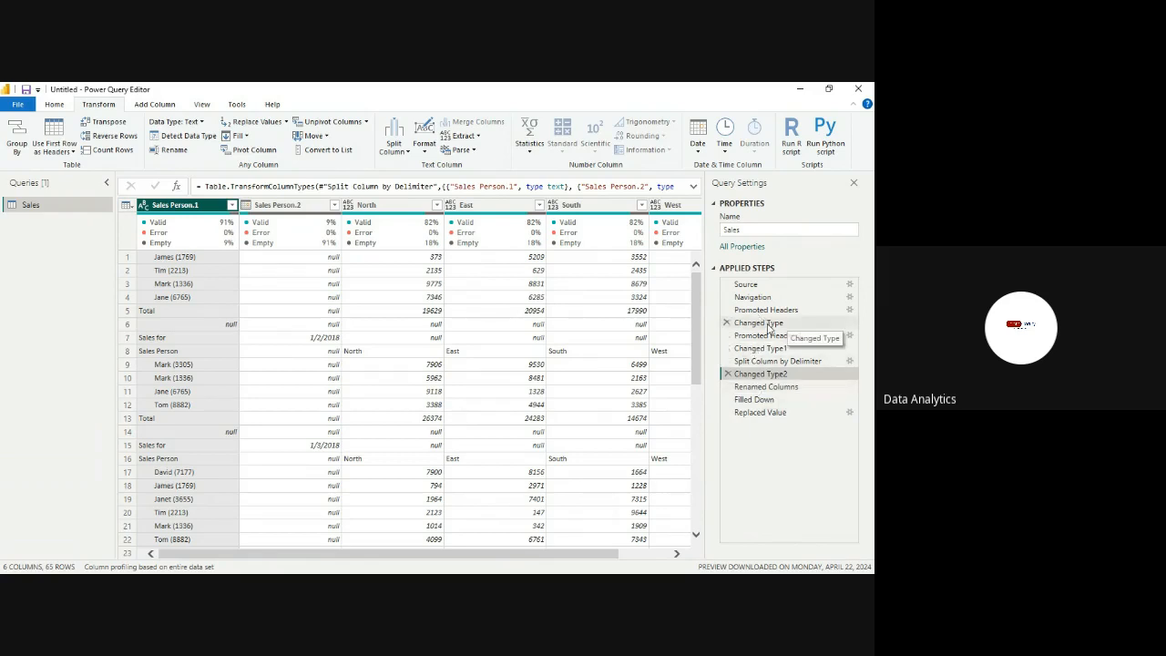
Return to the Replaced Value step and split the Sales Person.1 column at the opening parenthesis
{"action": "left_click", "coordinate": [757, 412]}
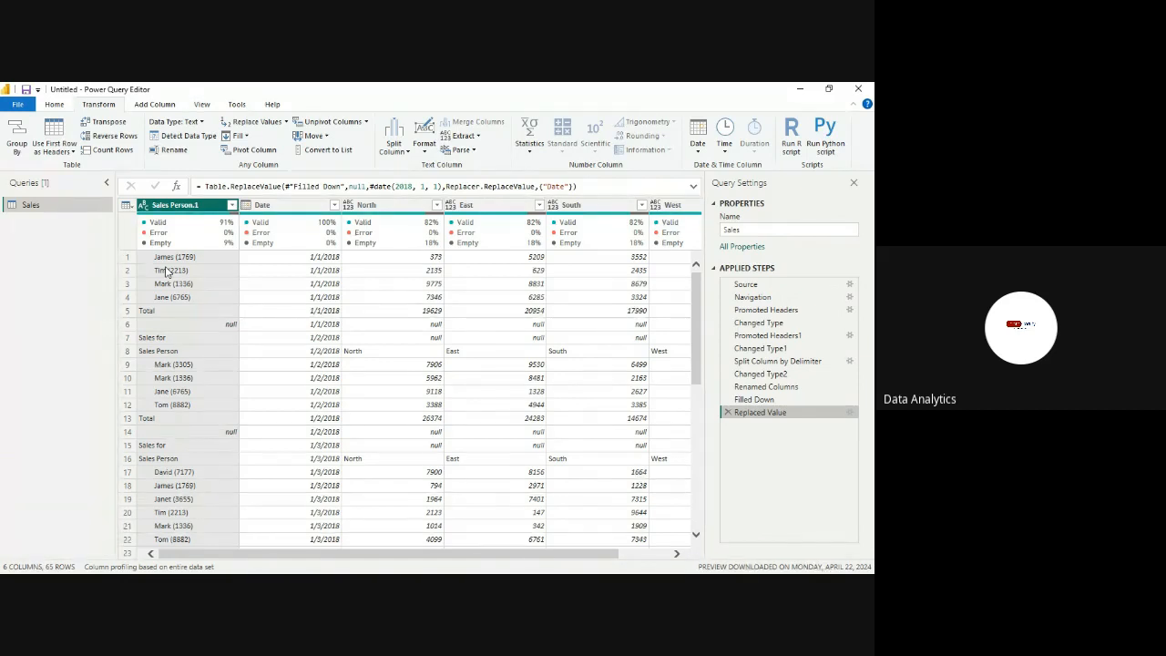
{"action": "key", "text": "Right"}
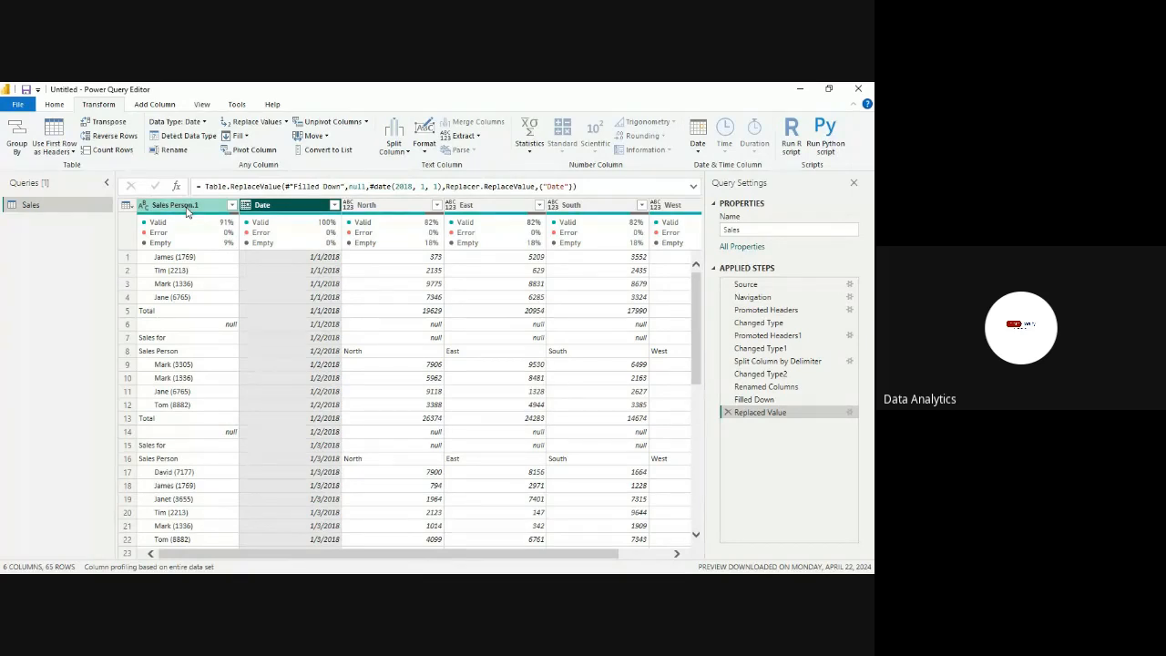
{"action": "left_click", "coordinate": [187, 210]}
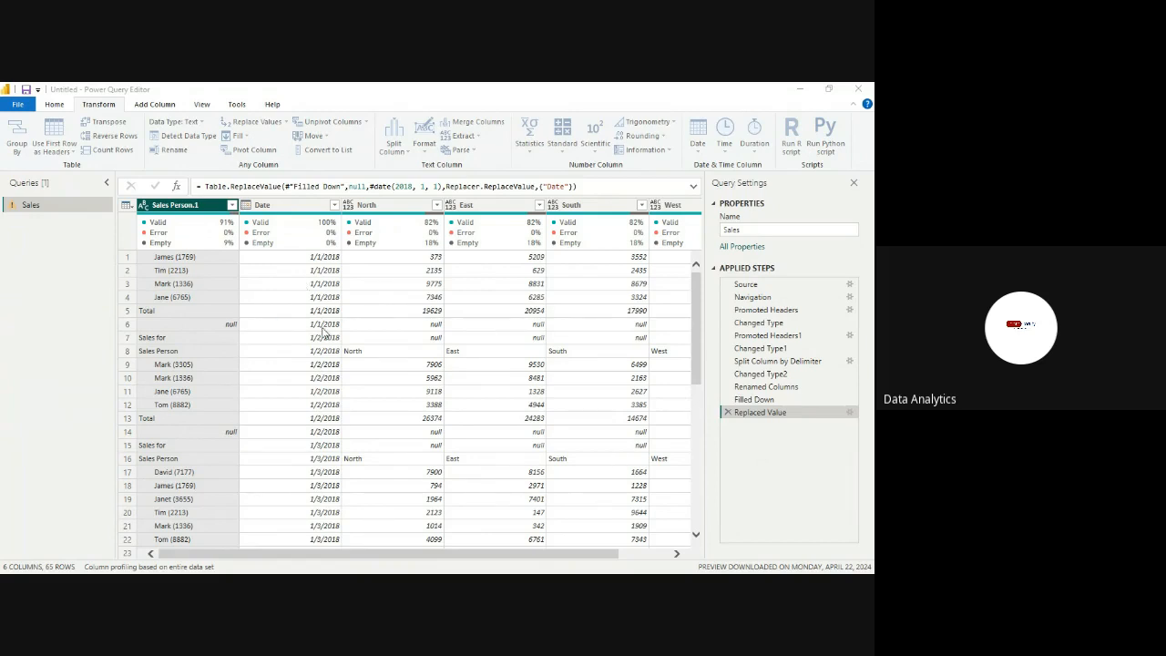
{"action": "left_click", "coordinate": [571, 482]}
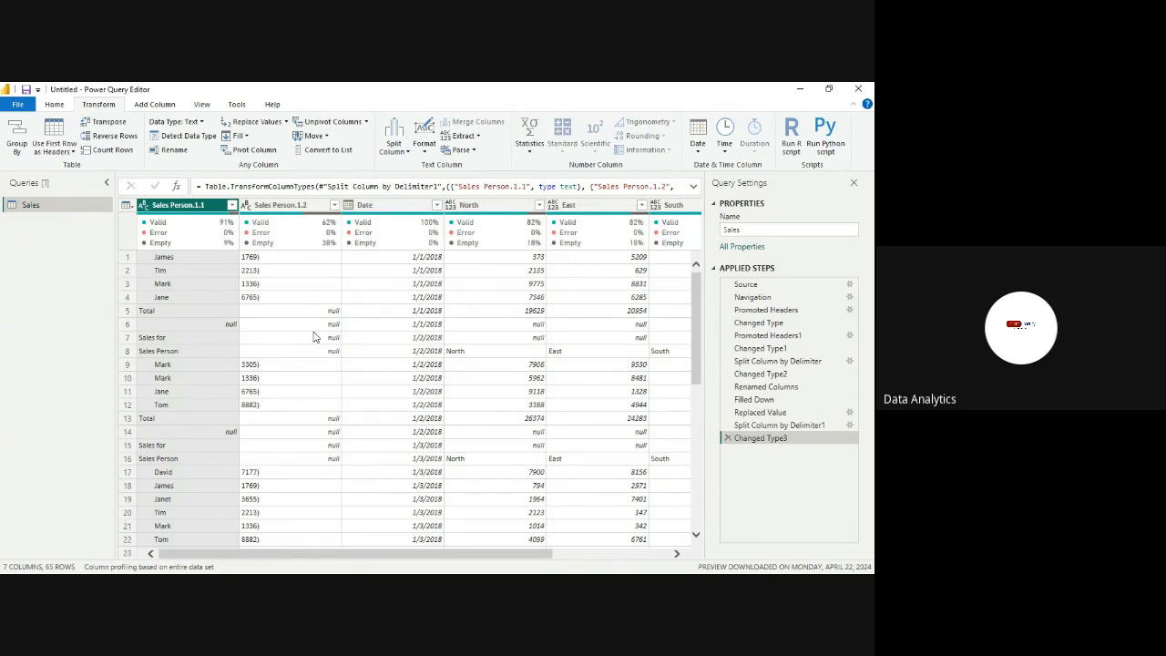
Rename the Sales Person.1.2 column as Sales Person ID
{"action": "double_click", "coordinate": [314, 205]}
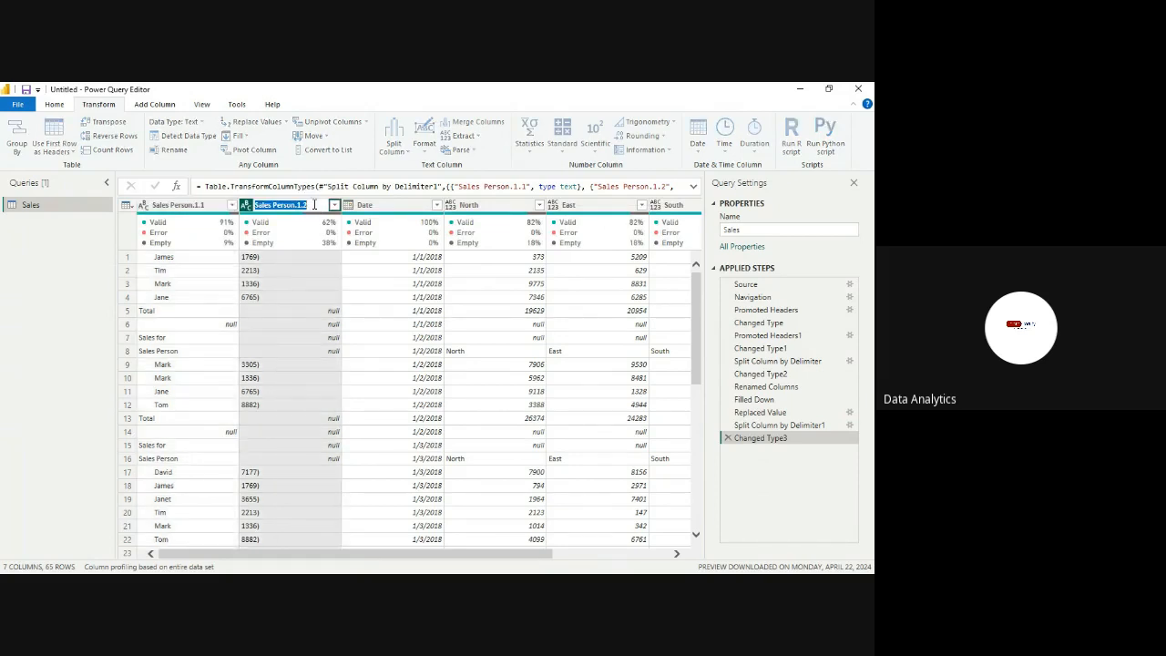
{"action": "key", "text": "Return"}
{"action": "key", "text": "BackSpace"}
{"action": "key", "text": "BackSpace"}
{"action": "type", "text": "ID"}
{"action": "key", "text": "Return"}
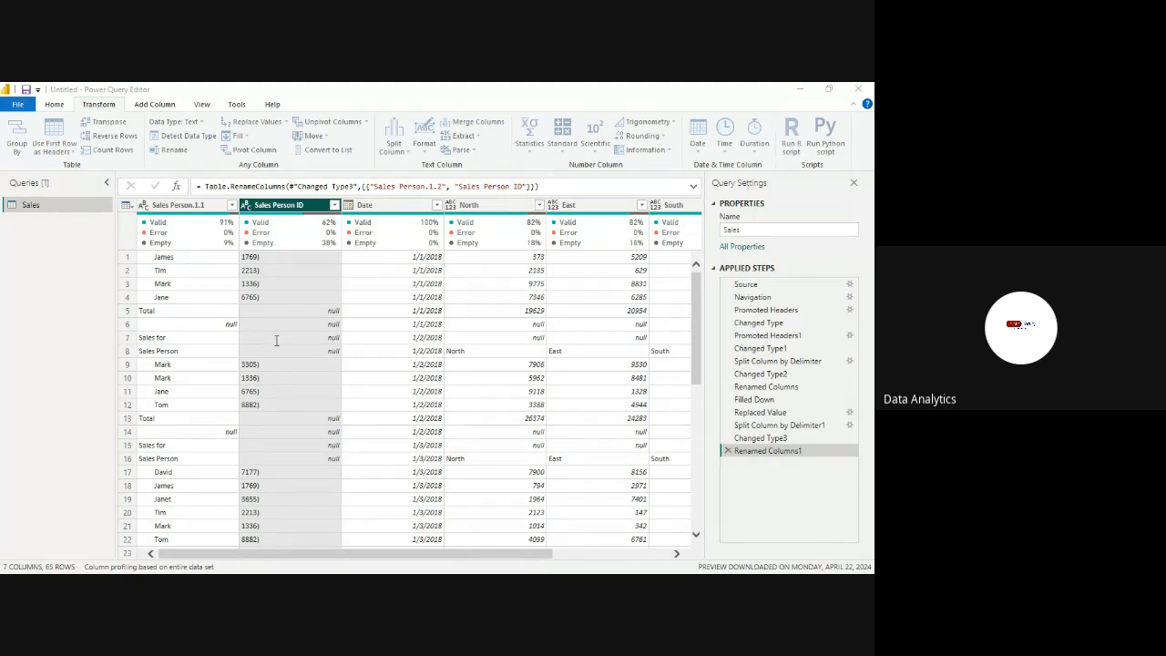
Remove the closing parentheses from the Sales Person ID values and set the column's data type to Text
{"action": "left_click", "coordinate": [568, 402]}
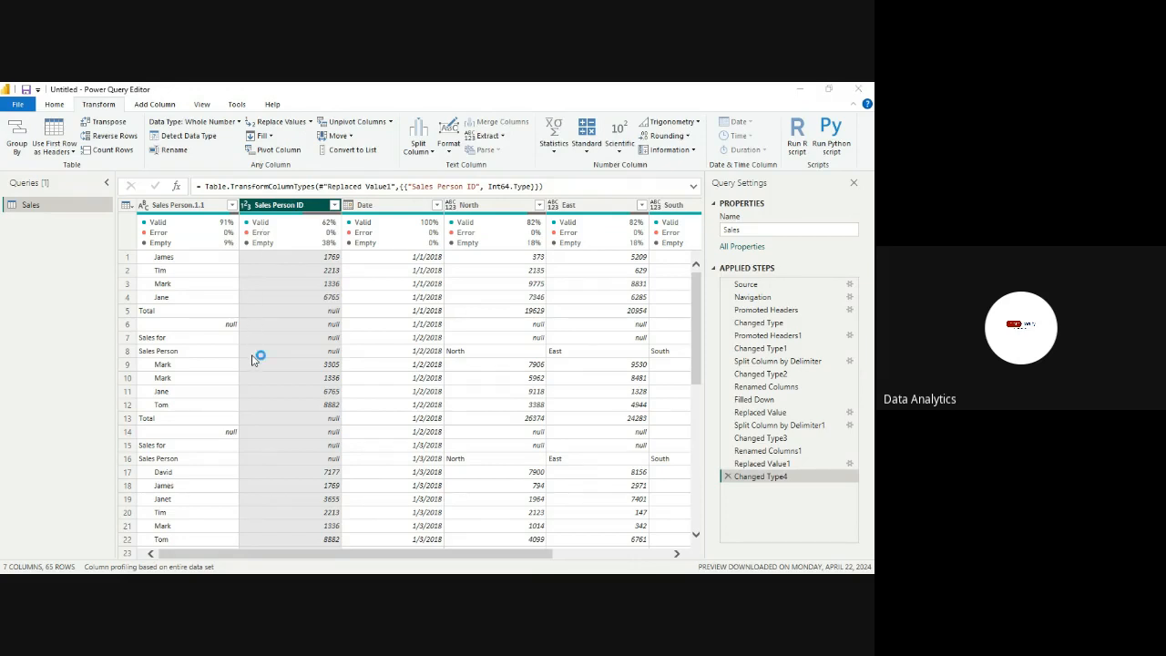
{"action": "left_click", "coordinate": [462, 363]}
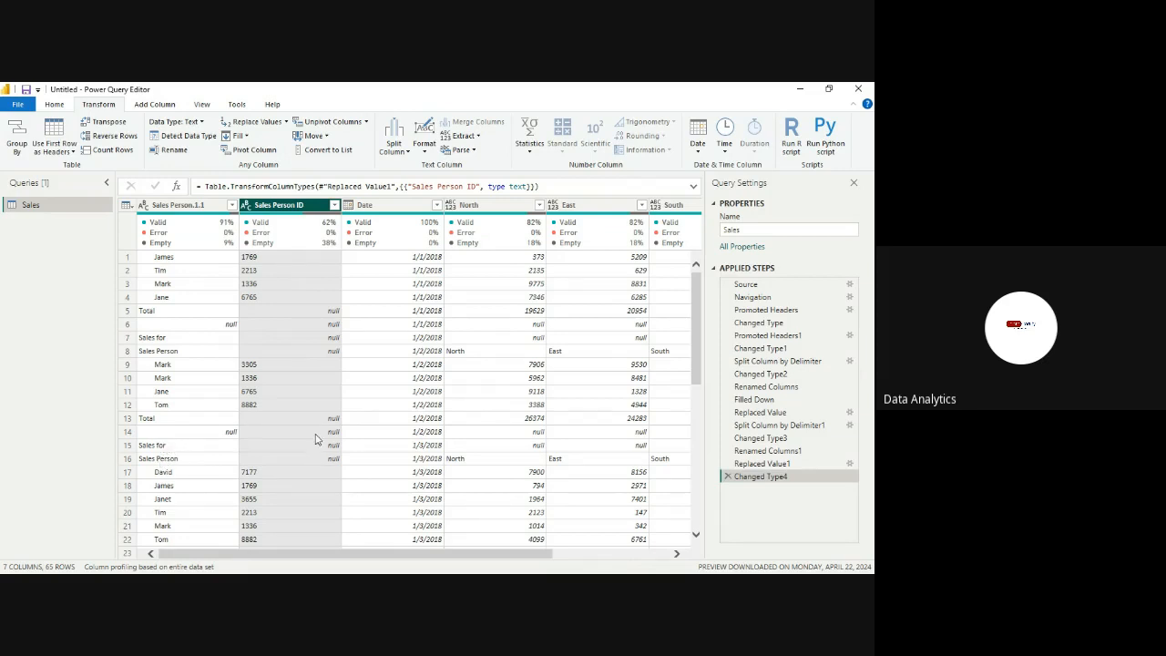
Rename the Sales Person.1.1 column as Sales Person
{"action": "double_click", "coordinate": [215, 206]}
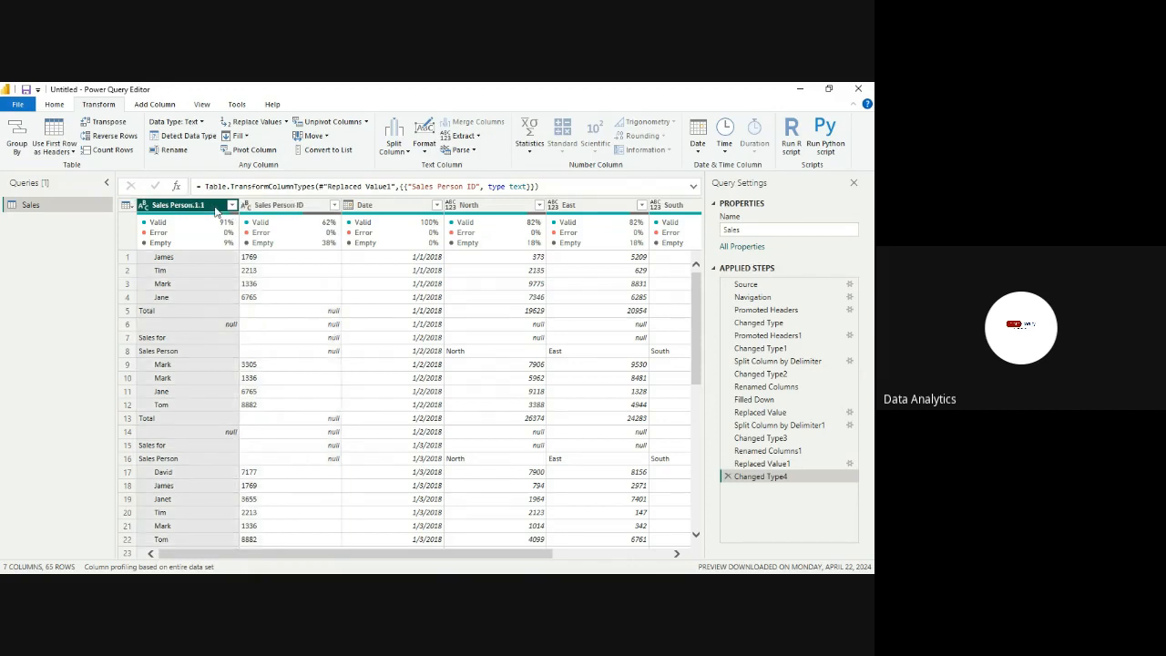
{"action": "left_click", "coordinate": [216, 207]}
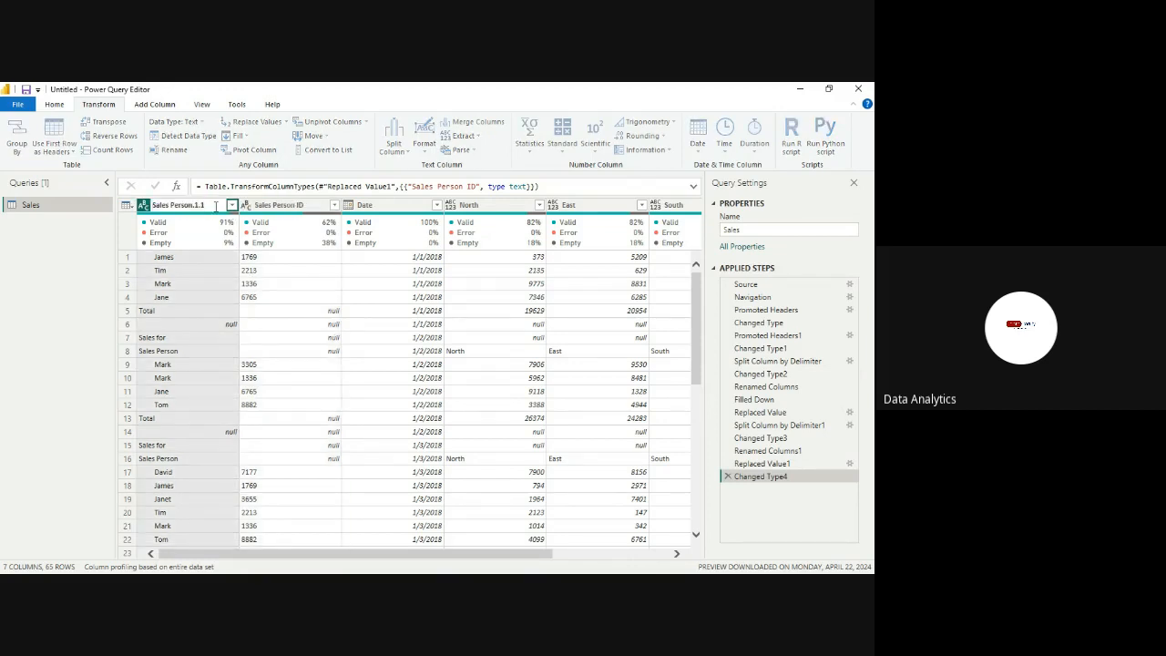
{"action": "key", "text": "BackSpace"}
{"action": "key", "text": "BackSpace"}
{"action": "key", "text": "BackSpace"}
{"action": "key", "text": "BackSpace"}
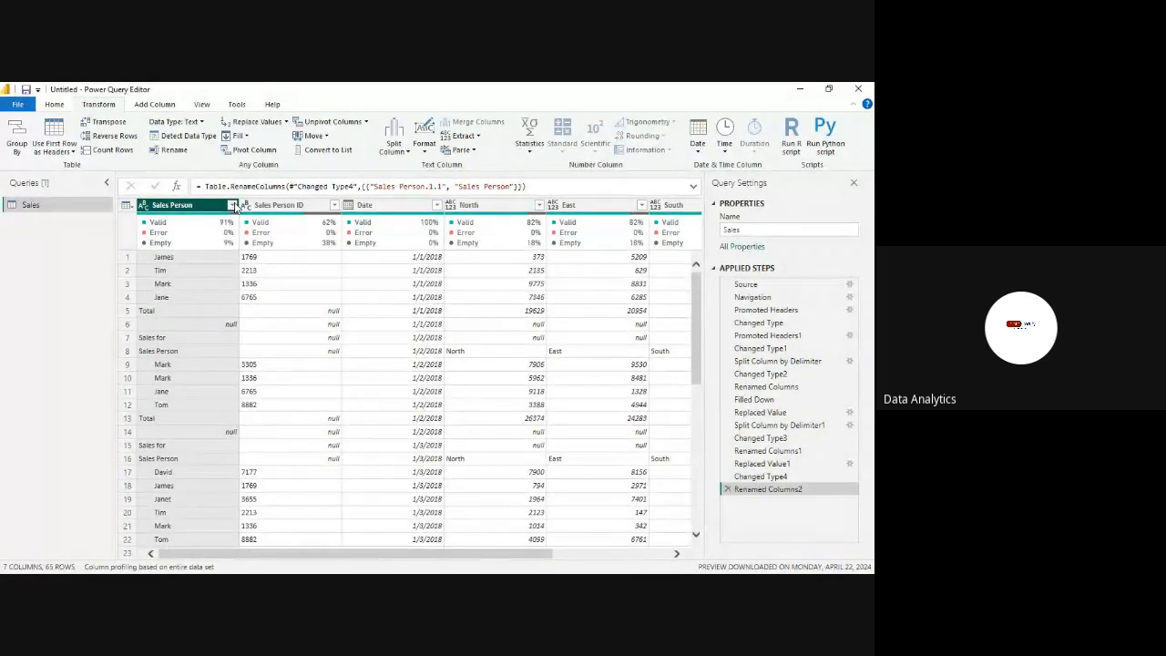
Examine the distinct values in the Sales Person column's filter list without applying a filter
{"action": "left_click", "coordinate": [233, 205]}
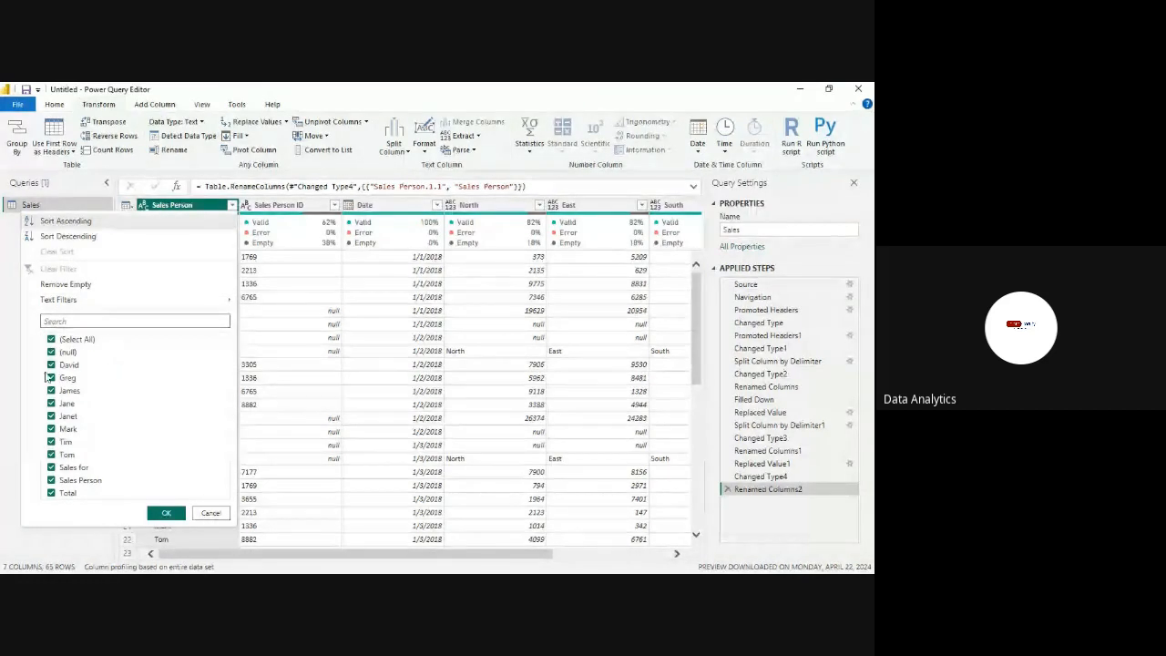
{"action": "left_click", "coordinate": [206, 512]}
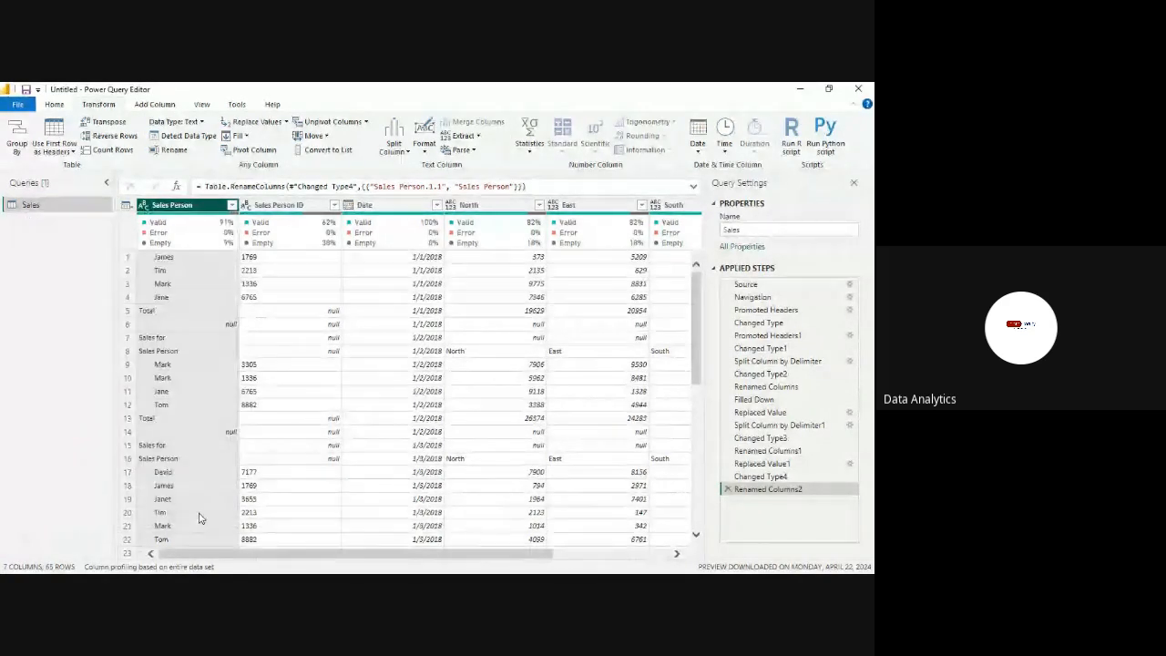
{"action": "left_click", "coordinate": [278, 205], "text": "ctrl"}
{"action": "left_click", "coordinate": [211, 209]}
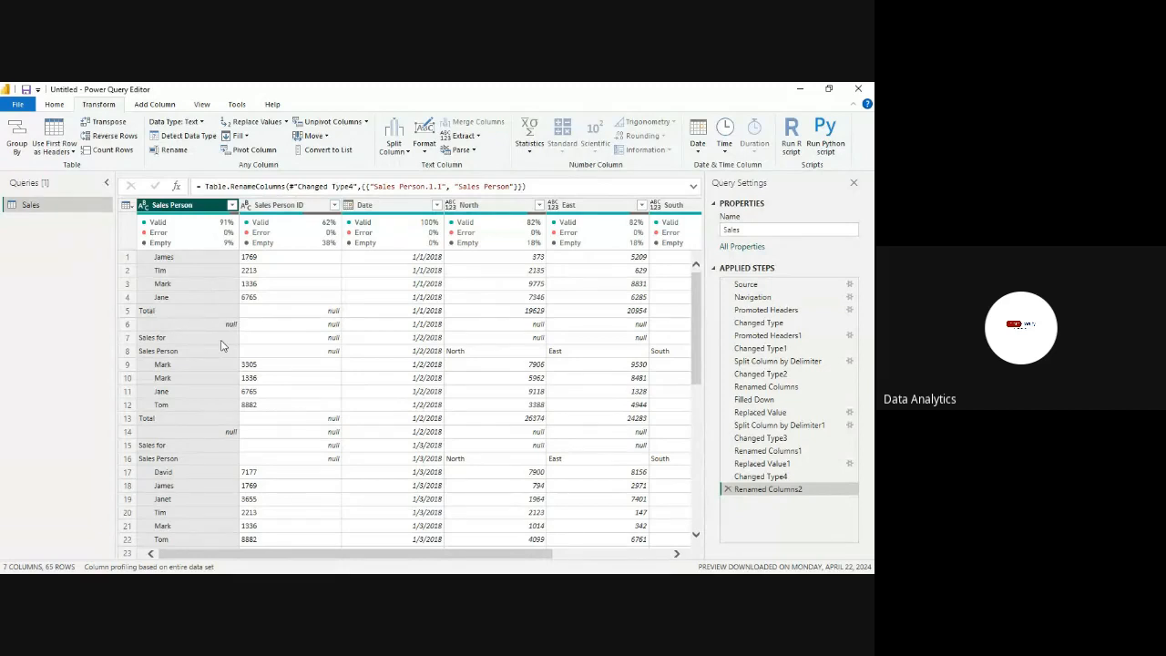
Filter the null rows out of the Sales Person ID column
{"action": "left_click", "coordinate": [286, 331]}
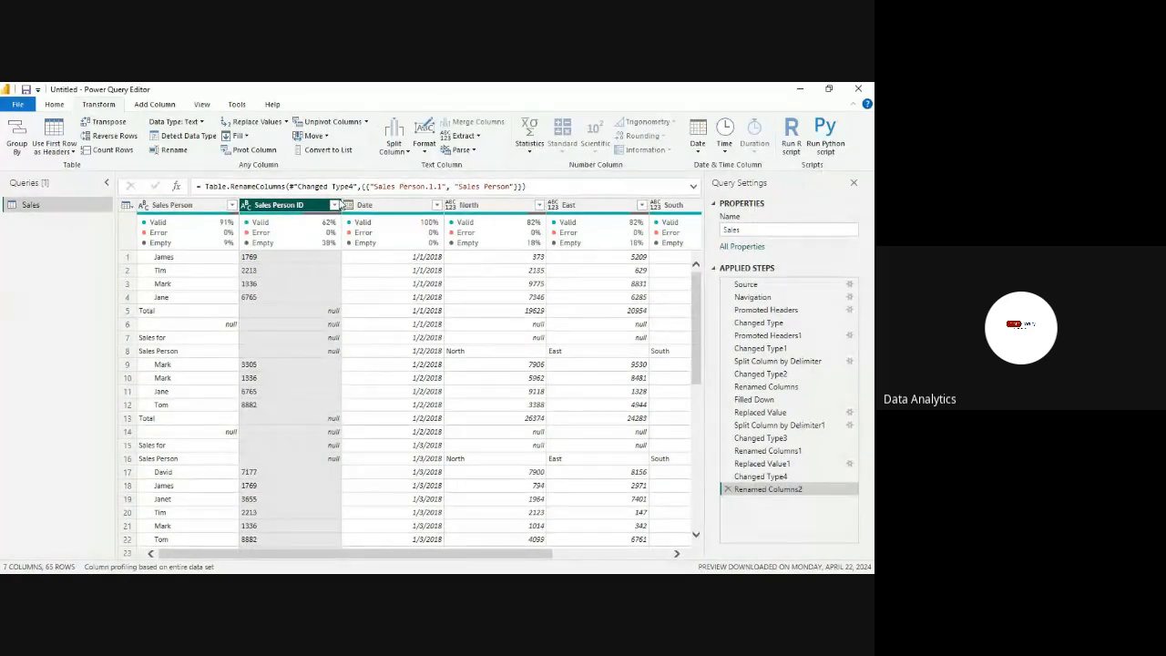
{"action": "left_click", "coordinate": [336, 206]}
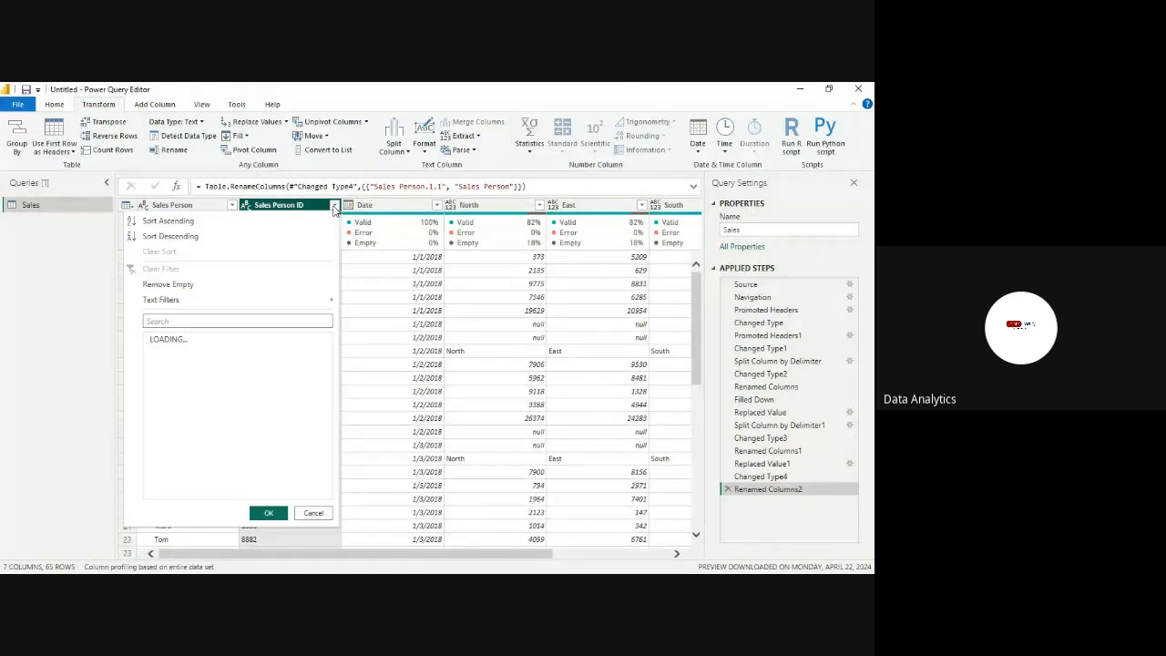
{"action": "left_click", "coordinate": [154, 353]}
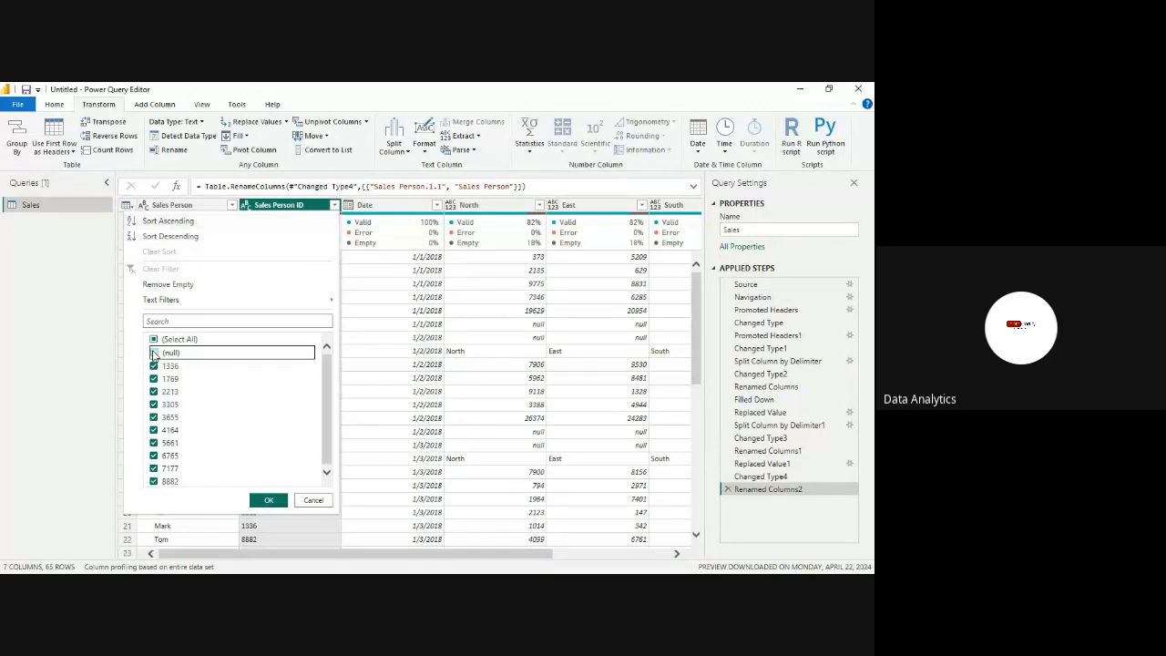
{"action": "left_click", "coordinate": [268, 500]}
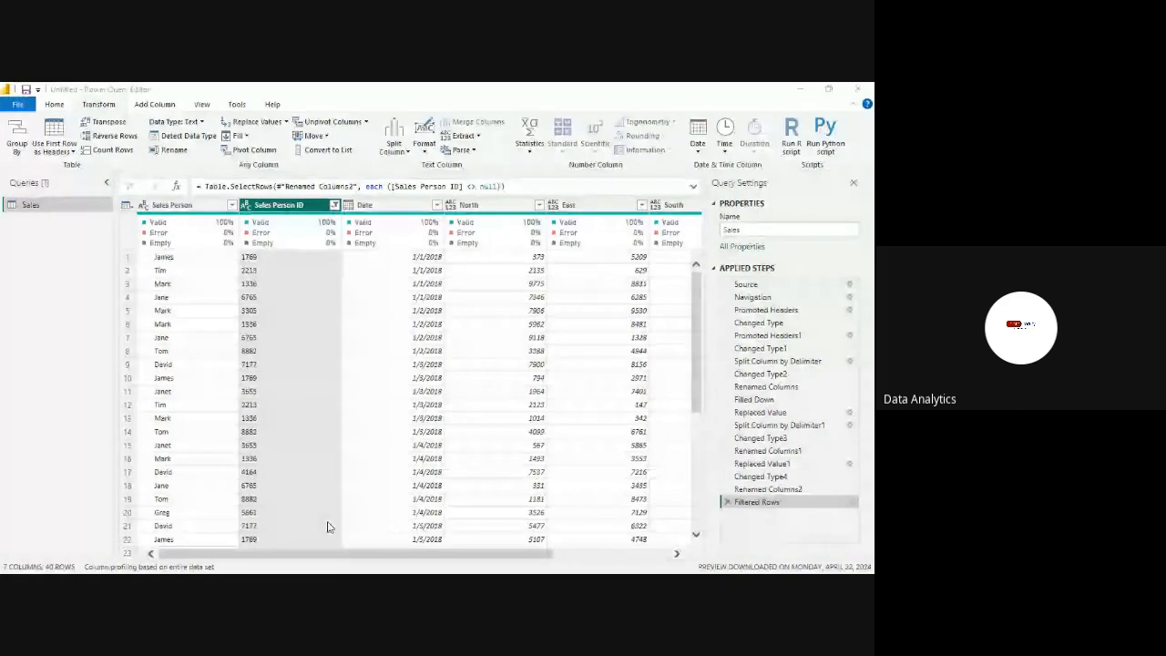
Review the filtered table and check which values remain in the Sales Person column's filter list
{"action": "left_click", "coordinate": [370, 521]}
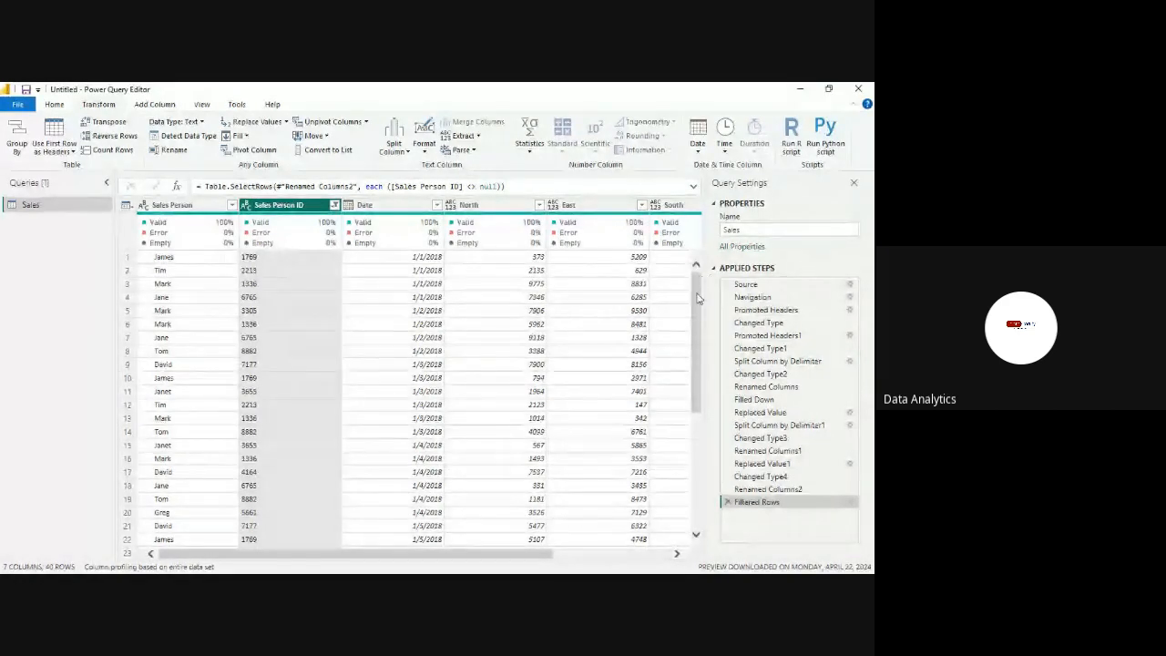
{"action": "mouse_move", "coordinate": [698, 294]}
{"action": "left_mouse_down"}
{"action": "mouse_move", "coordinate": [690, 331]}
{"action": "mouse_move", "coordinate": [688, 282]}
{"action": "left_mouse_up"}
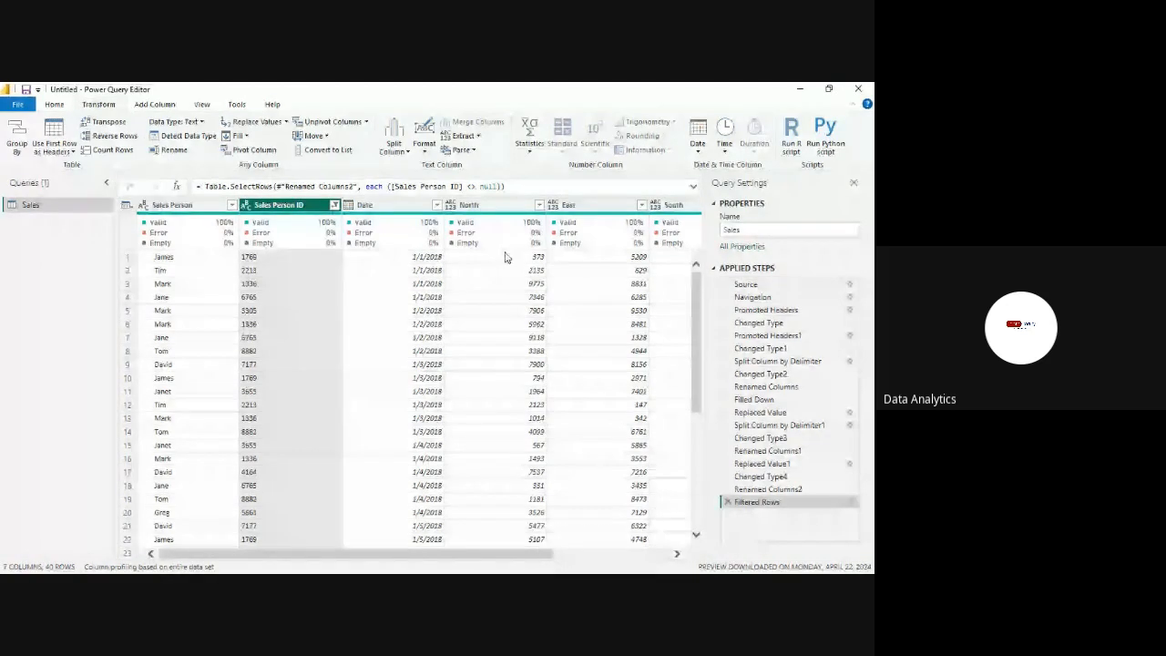
{"action": "left_click_drag", "start_coordinate": [372, 553], "coordinate": [293, 533]}
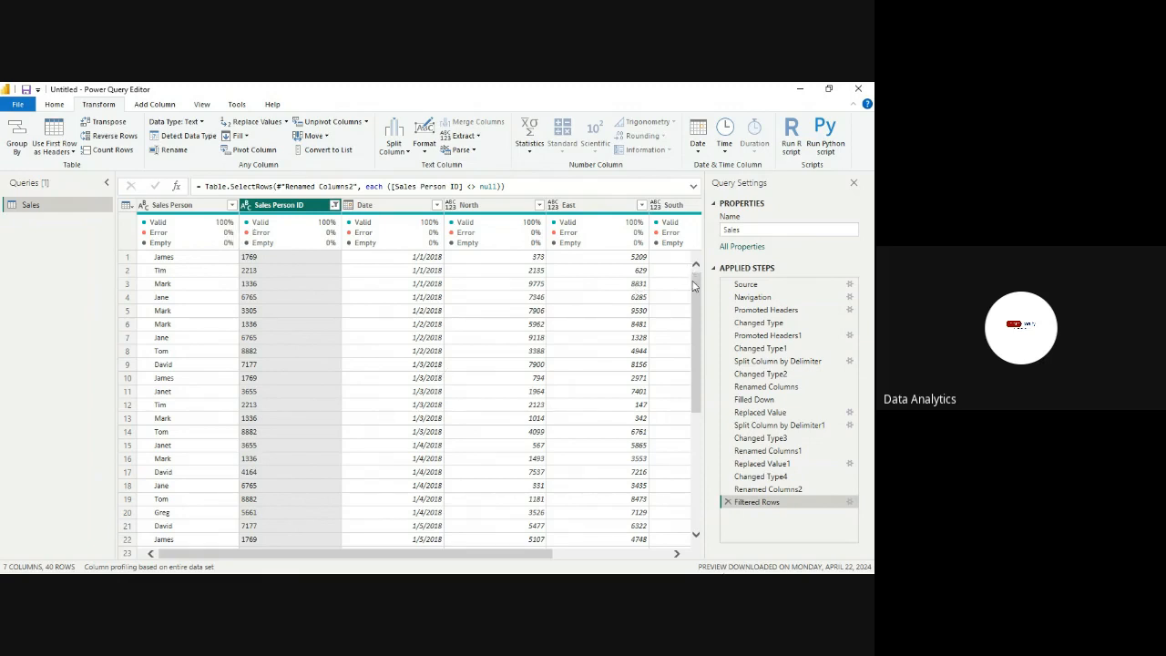
{"action": "left_click_drag", "start_coordinate": [692, 284], "coordinate": [674, 263]}
{"action": "left_click_drag", "start_coordinate": [406, 552], "coordinate": [314, 528]}
{"action": "left_click", "coordinate": [363, 522]}
{"action": "left_click", "coordinate": [232, 205]}
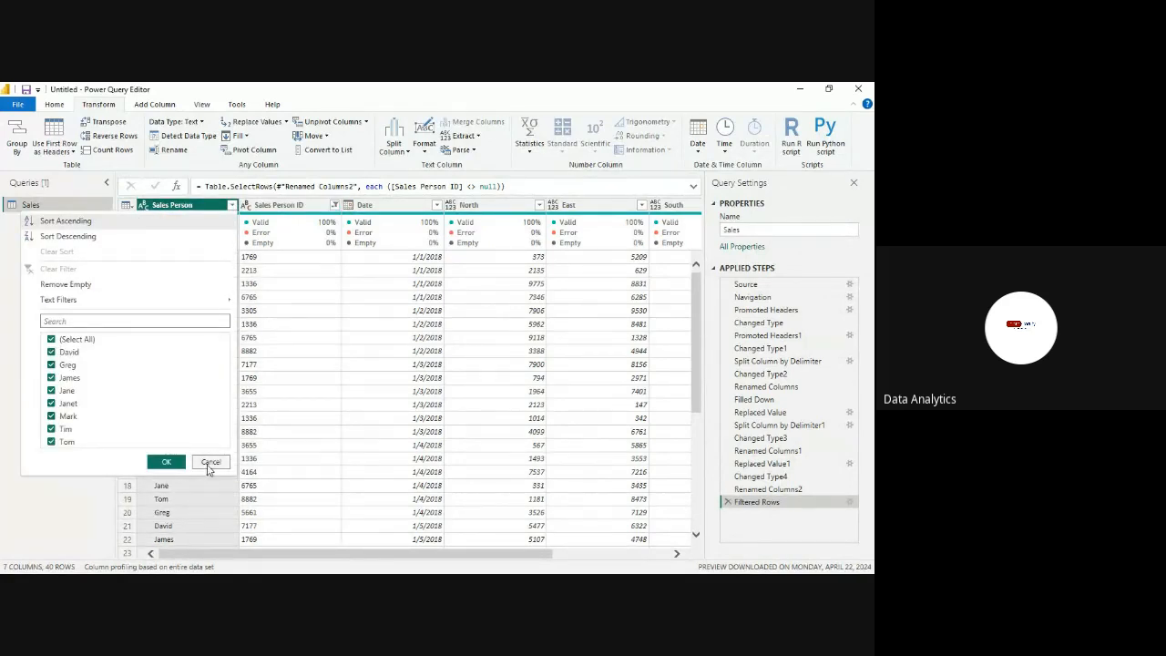
{"action": "left_click", "coordinate": [210, 462]}
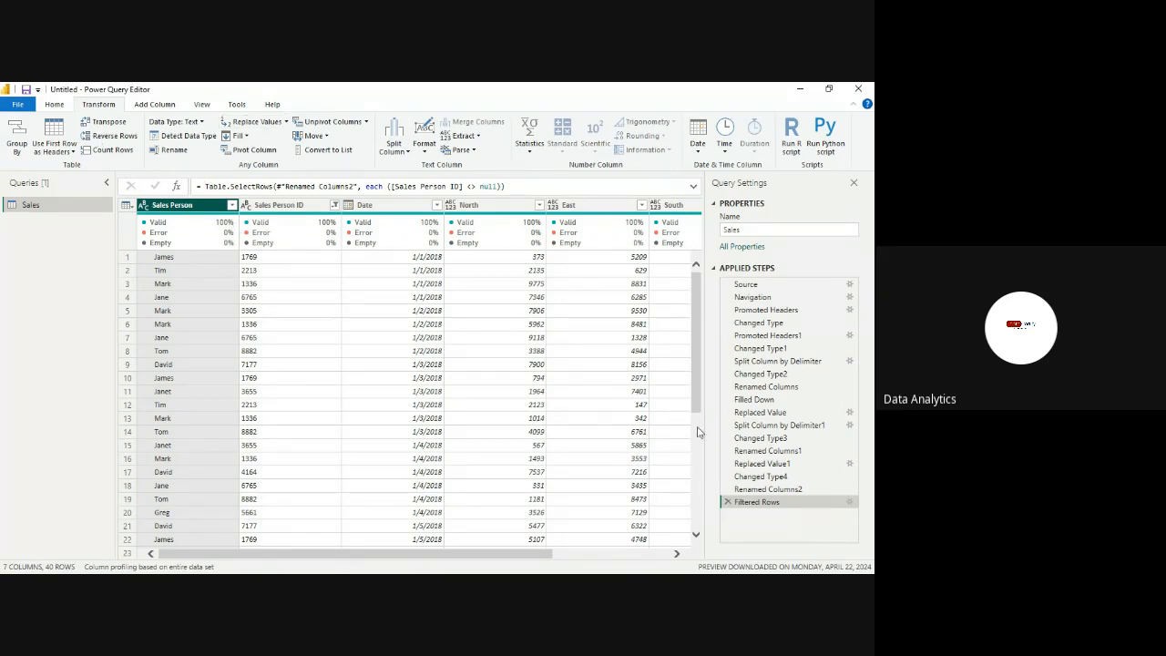
Unpivot only the selected North, East, South and West columns into attribute and value columns
{"action": "left_click_drag", "start_coordinate": [697, 391], "coordinate": [694, 243]}
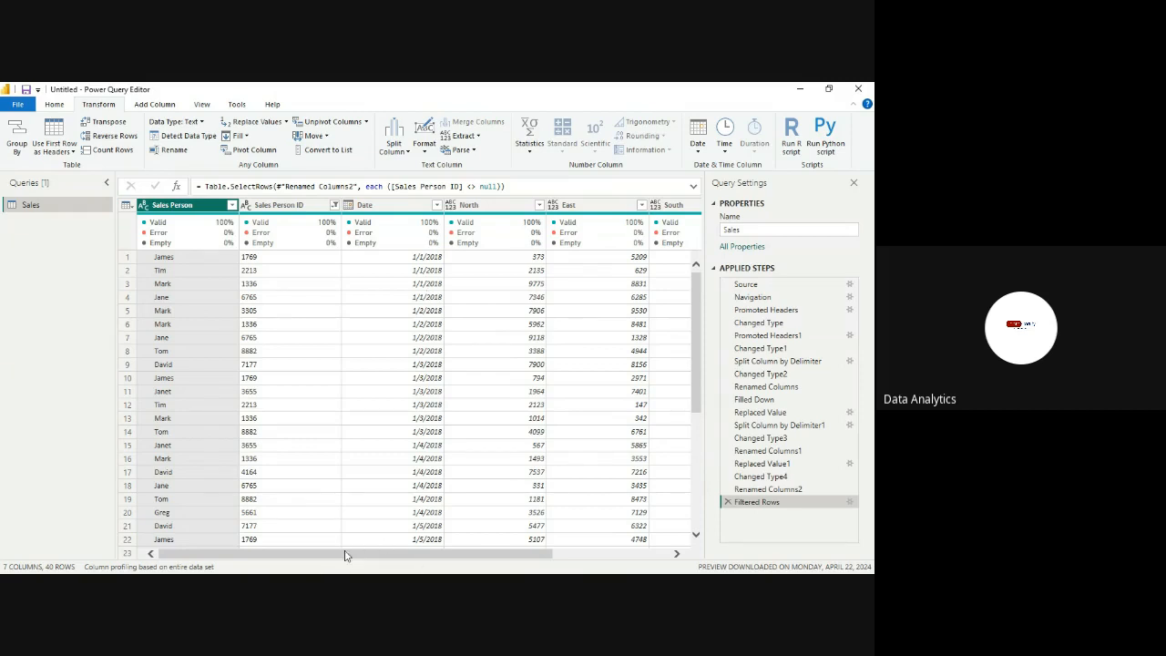
{"action": "scroll", "coordinate": [346, 554], "scroll_direction": "right", "scroll_amount": 3}
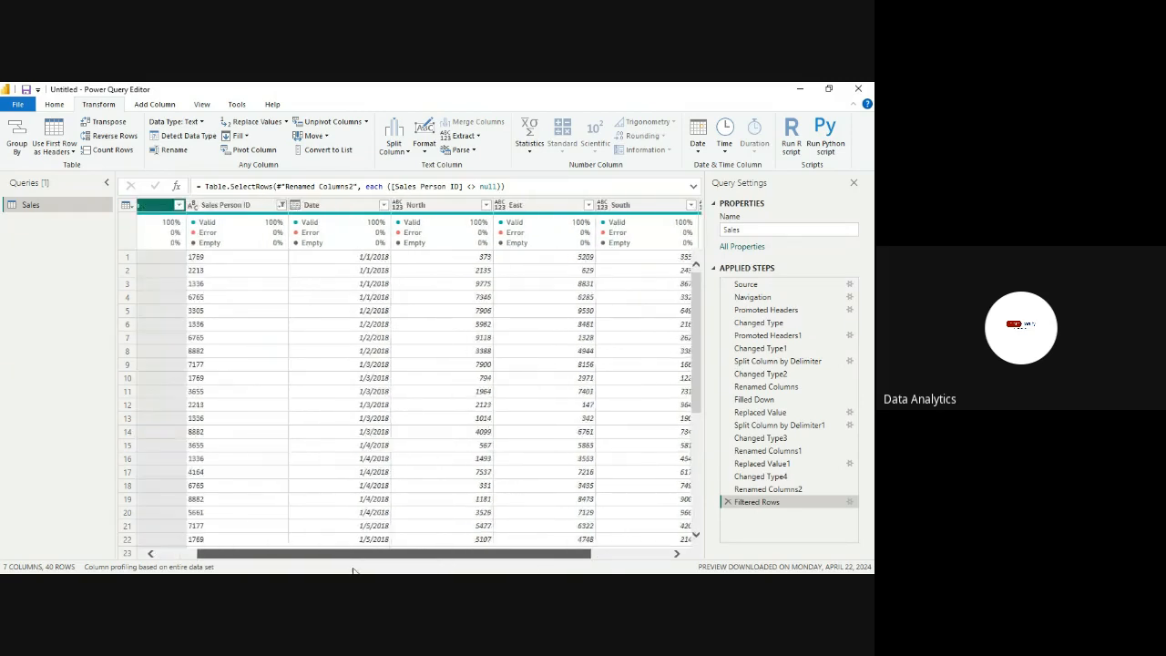
{"action": "scroll", "coordinate": [353, 571], "scroll_direction": "left", "scroll_amount": 3}
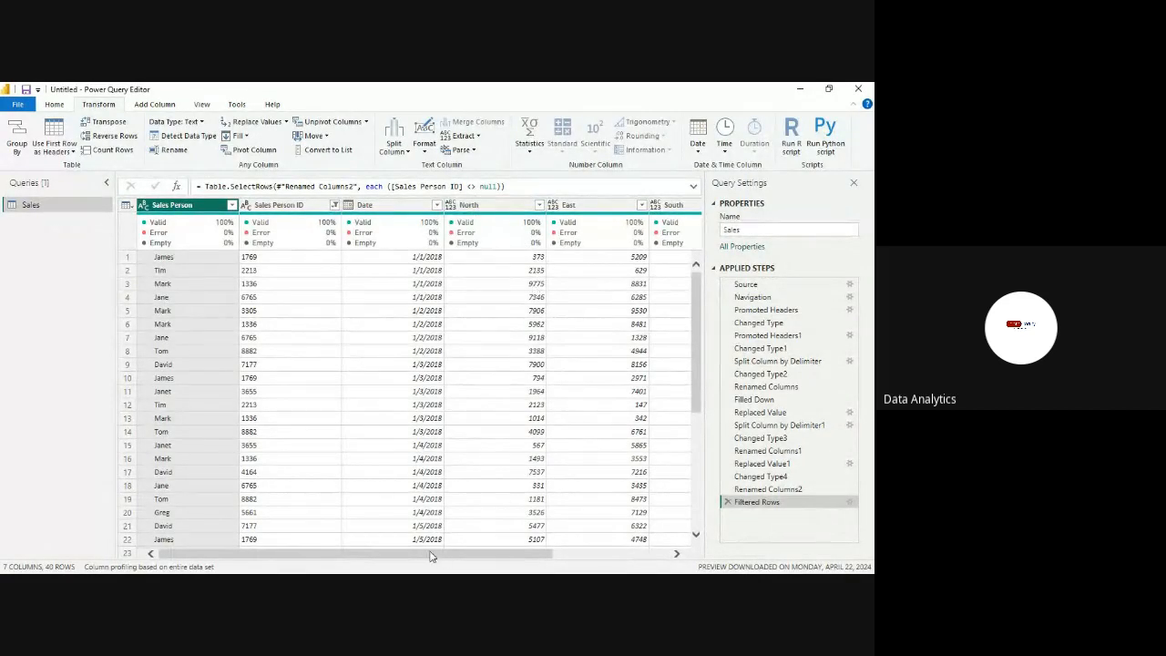
{"action": "left_click_drag", "start_coordinate": [438, 553], "coordinate": [567, 537]}
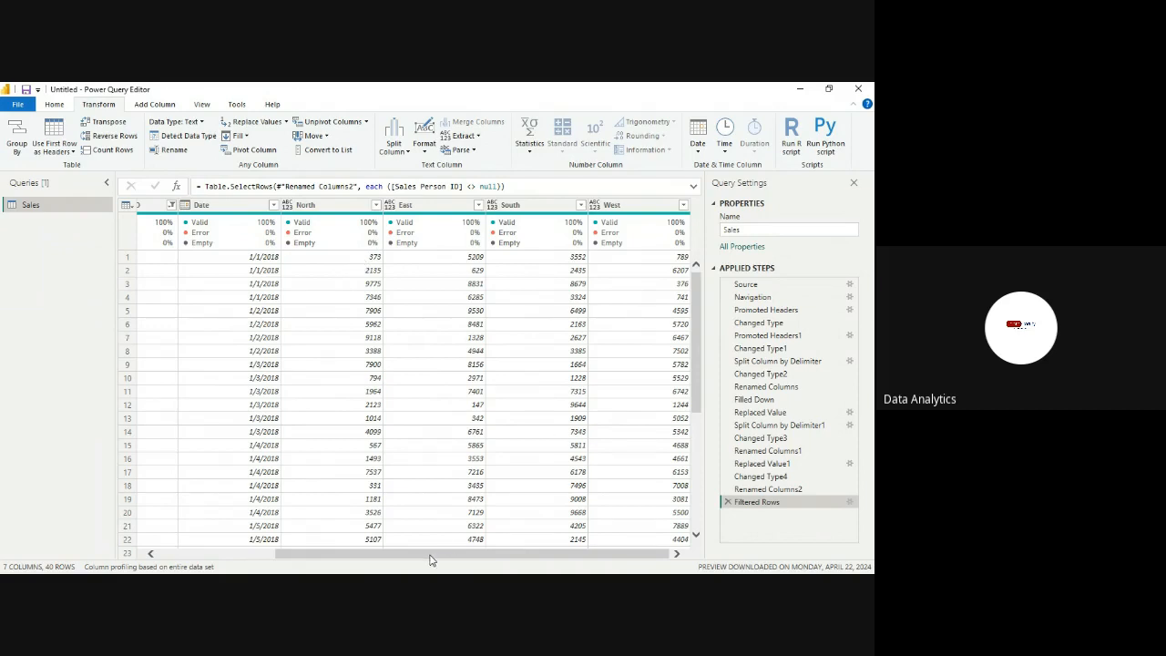
{"action": "left_click_drag", "start_coordinate": [433, 554], "coordinate": [516, 531]}
{"action": "left_click", "coordinate": [333, 207]}
{"action": "left_click", "coordinate": [337, 207]}
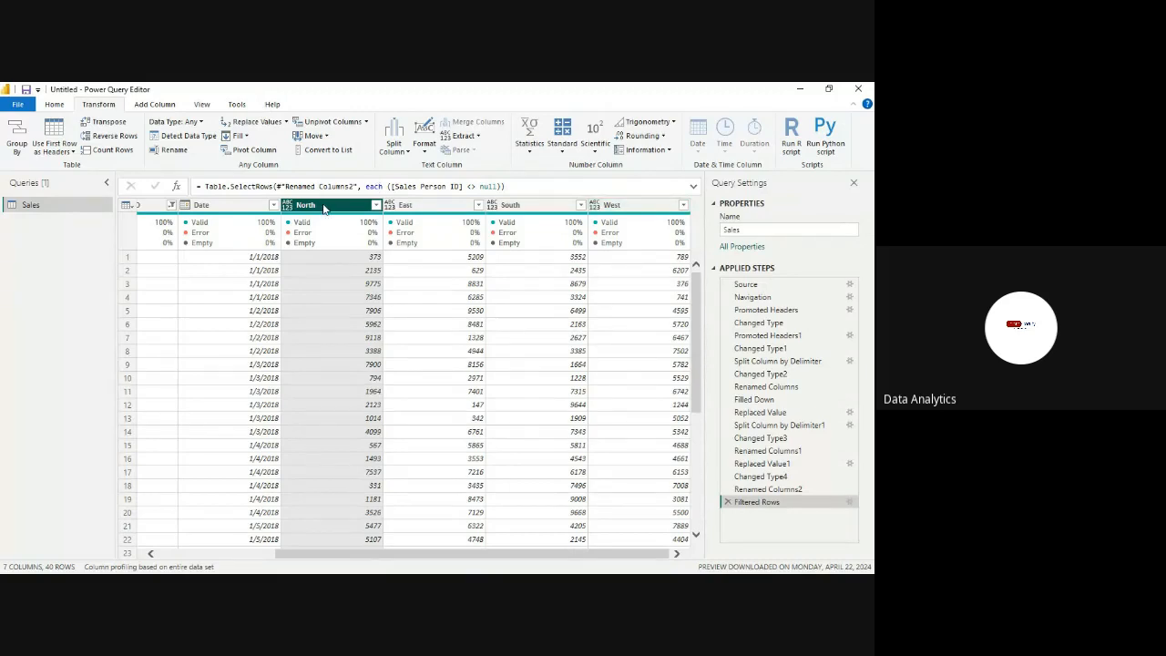
{"action": "left_click", "coordinate": [647, 208], "text": "shift"}
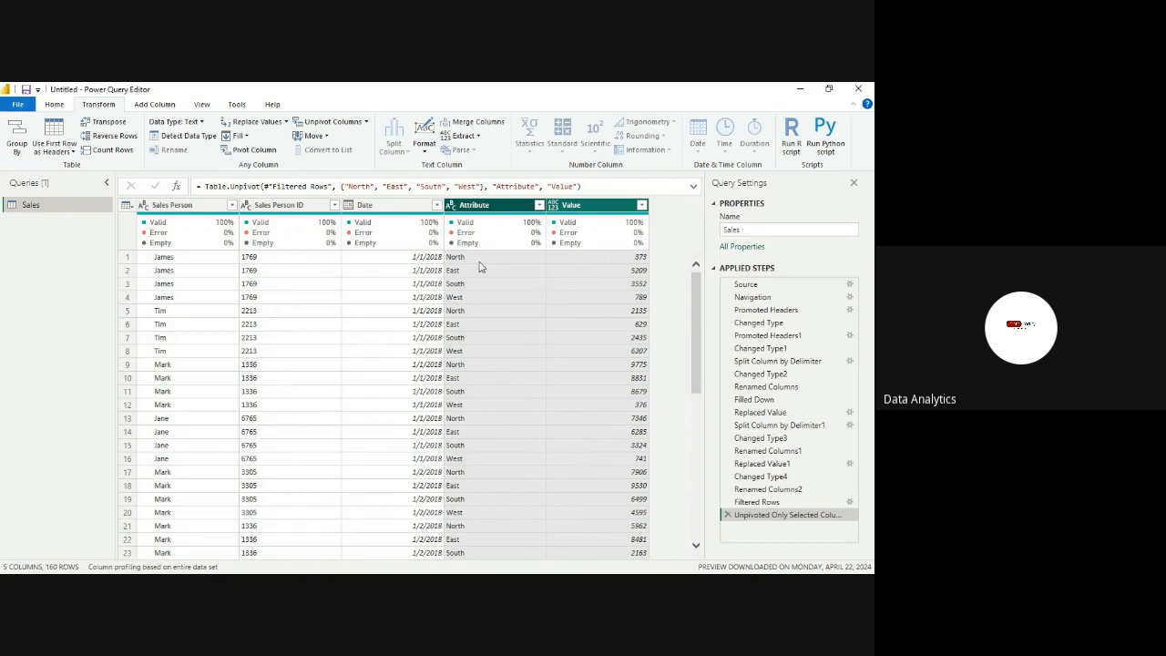
Review the table at the Filtered Rows step and compare it with the unpivoted result
{"action": "left_click", "coordinate": [760, 502]}
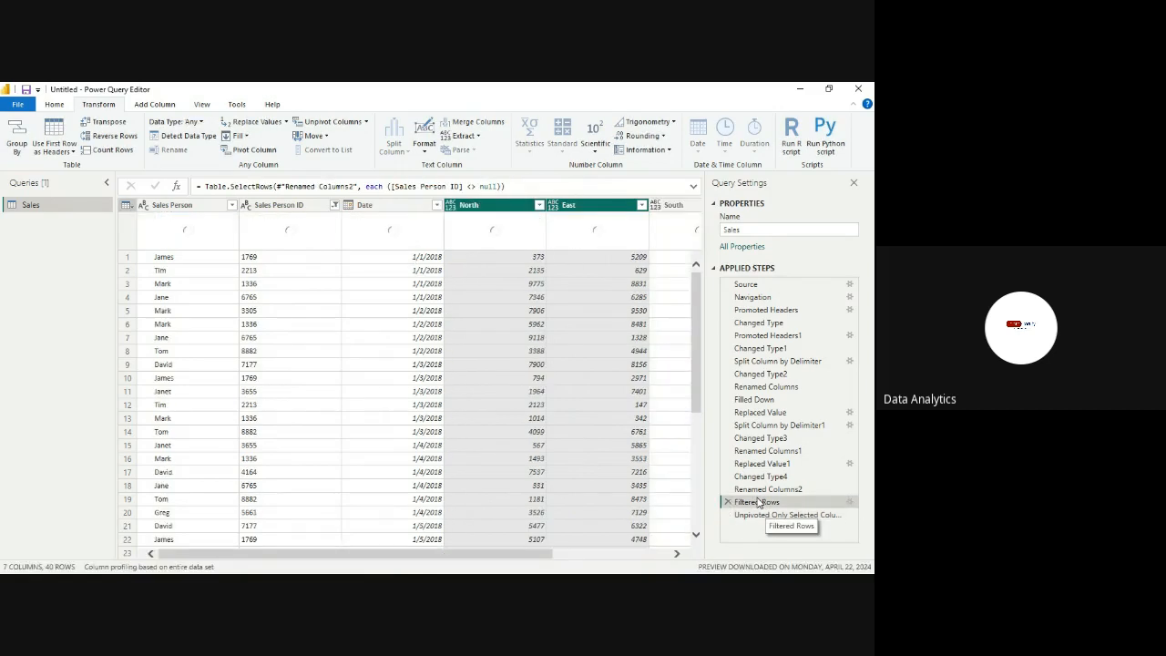
{"action": "mouse_move", "coordinate": [373, 554]}
{"action": "left_mouse_down"}
{"action": "mouse_move", "coordinate": [463, 560]}
{"action": "mouse_move", "coordinate": [351, 556]}
{"action": "left_mouse_up"}
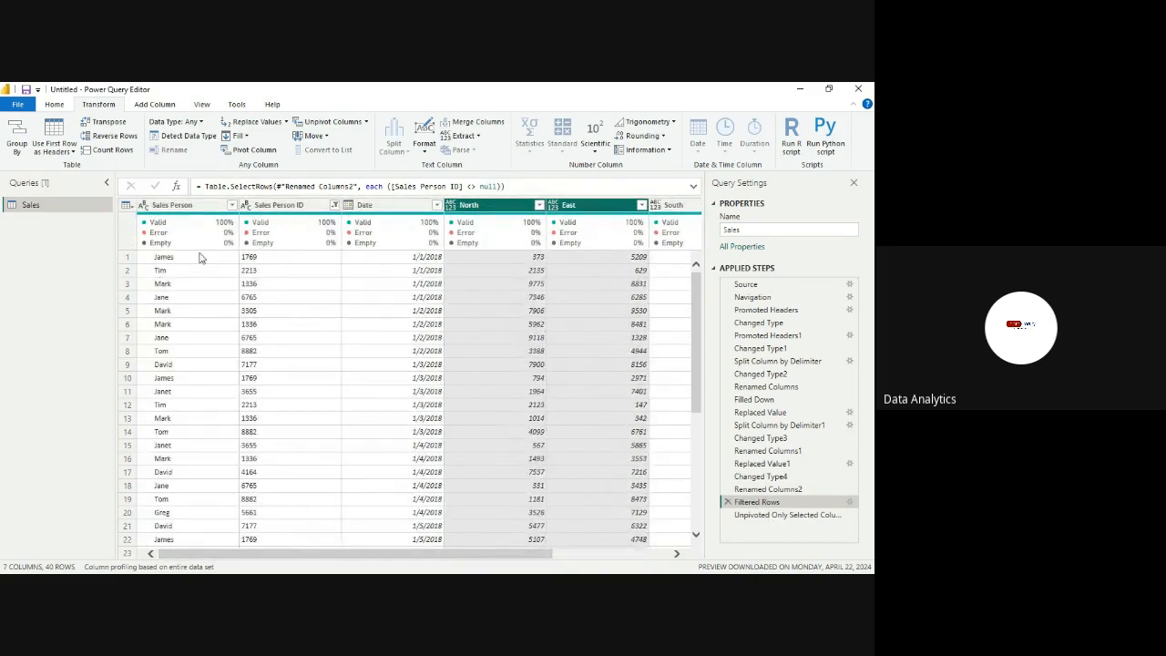
{"action": "left_click_drag", "start_coordinate": [286, 551], "coordinate": [385, 552]}
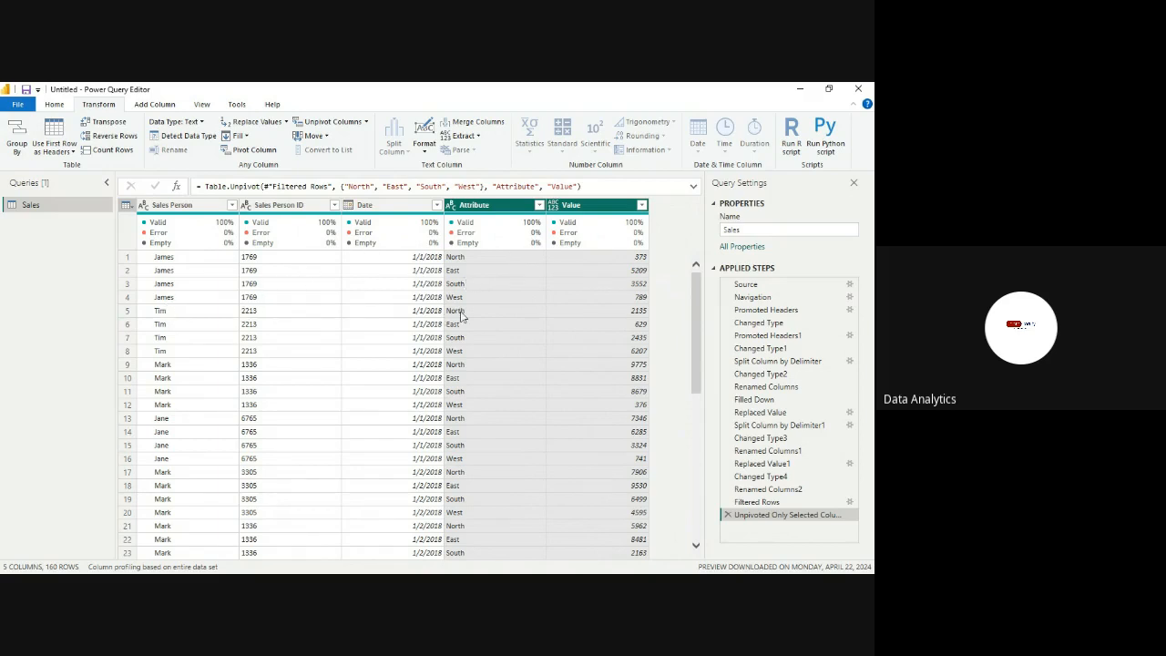
Rename the Attribute column to Region and the Value column to Sales
{"action": "double_click", "coordinate": [500, 205]}
{"action": "key", "text": "BackSpace"}
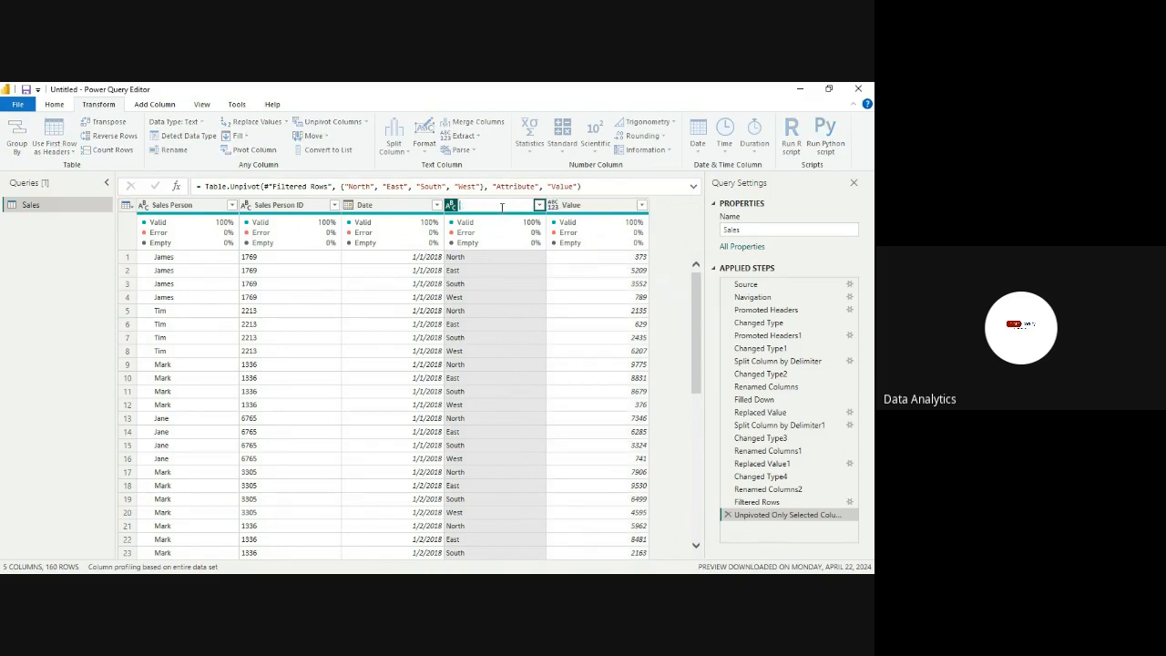
{"action": "type", "text": "Region"}
{"action": "key", "text": "Return"}
{"action": "double_click", "coordinate": [603, 205]}
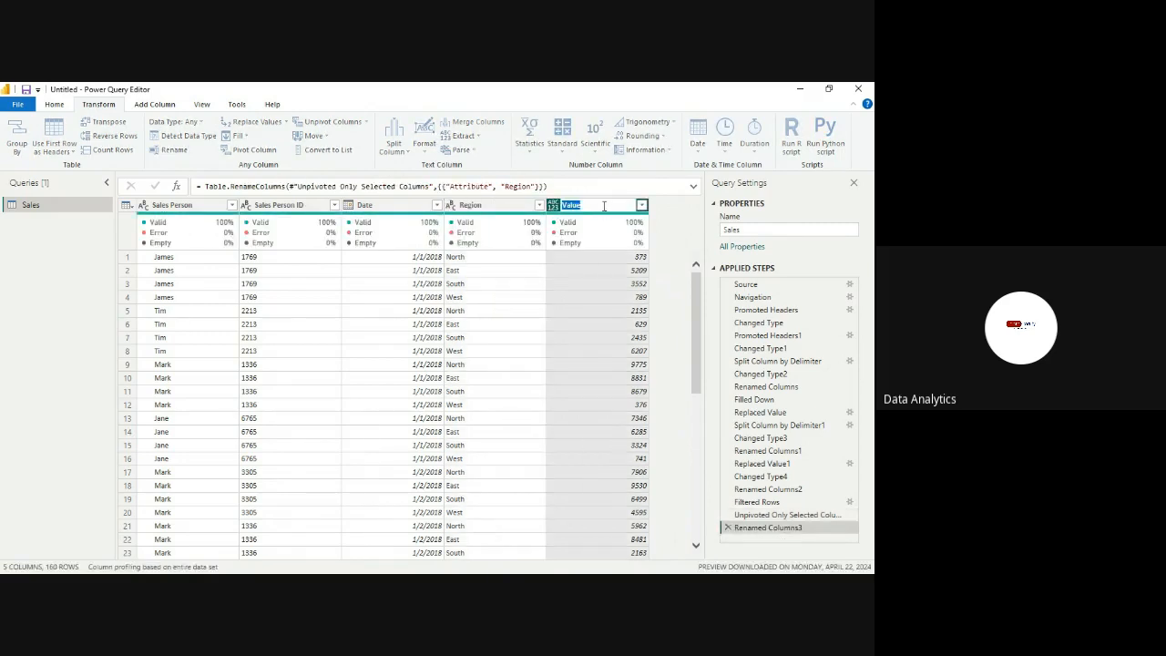
{"action": "key", "text": "BackSpace"}
{"action": "type", "text": "Sales"}
{"action": "key", "text": "Return"}
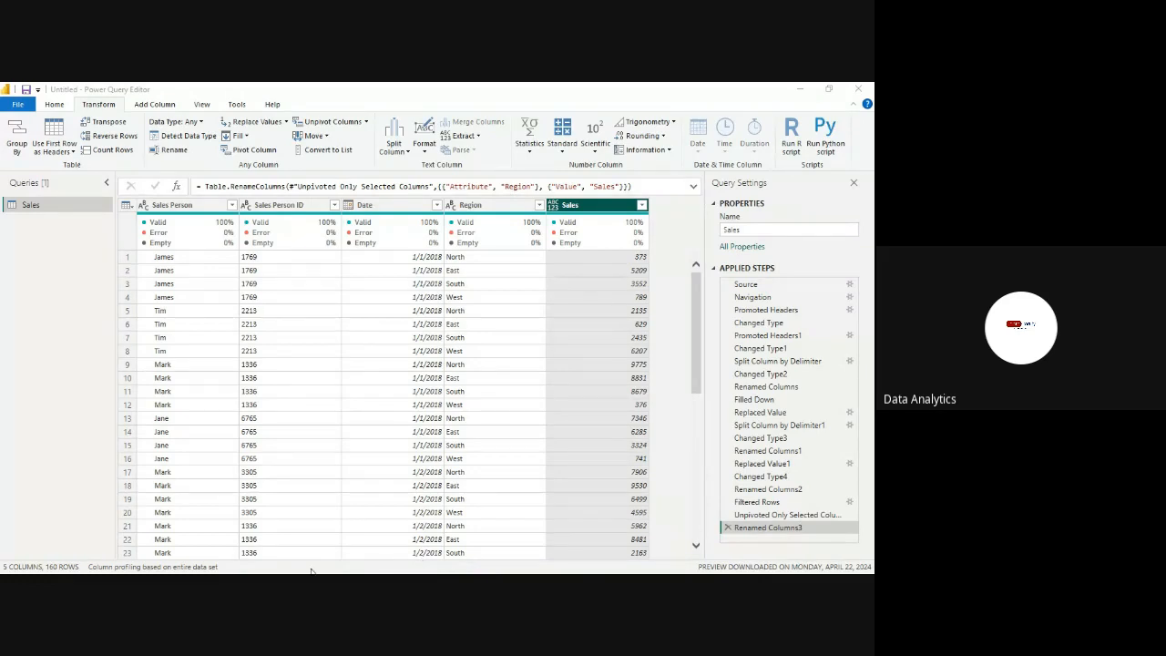
Apply the cleaned Sales query to the report and close Power Query Editor
{"action": "left_click", "coordinate": [353, 512]}
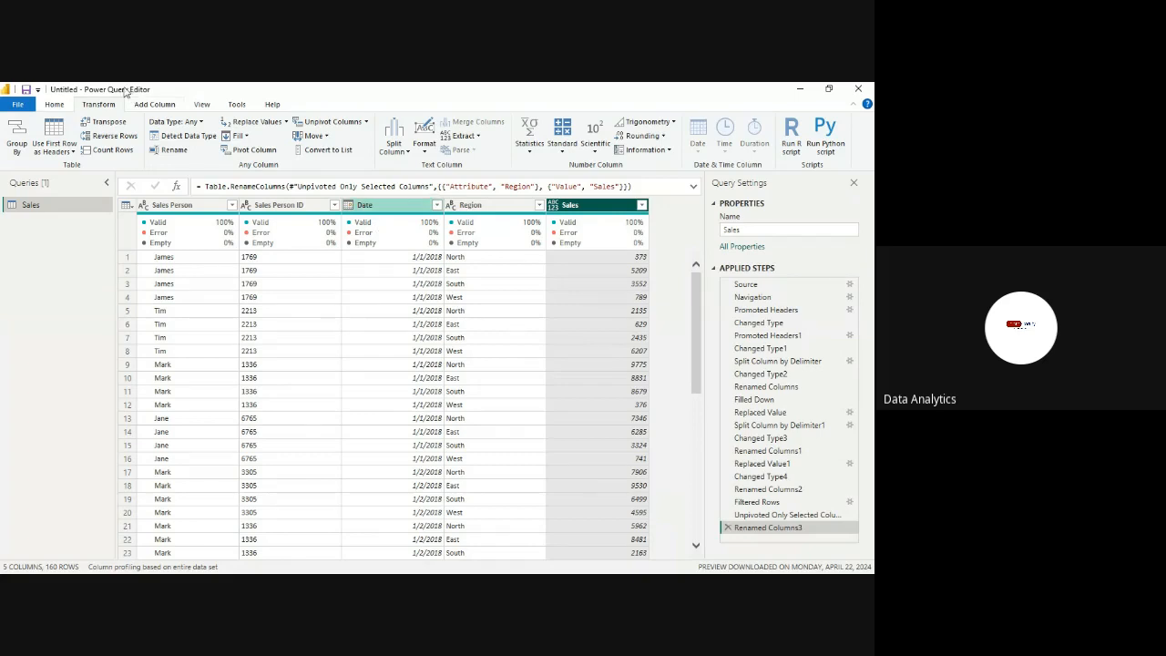
{"action": "left_click", "coordinate": [53, 105]}
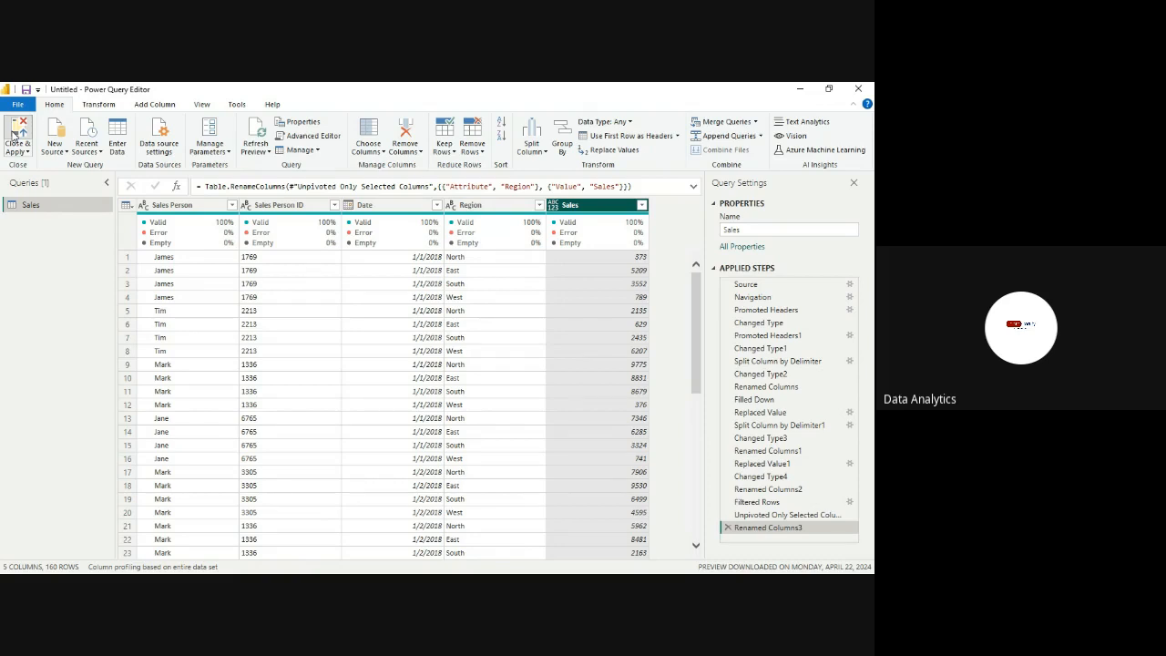
{"action": "left_click", "coordinate": [16, 133]}
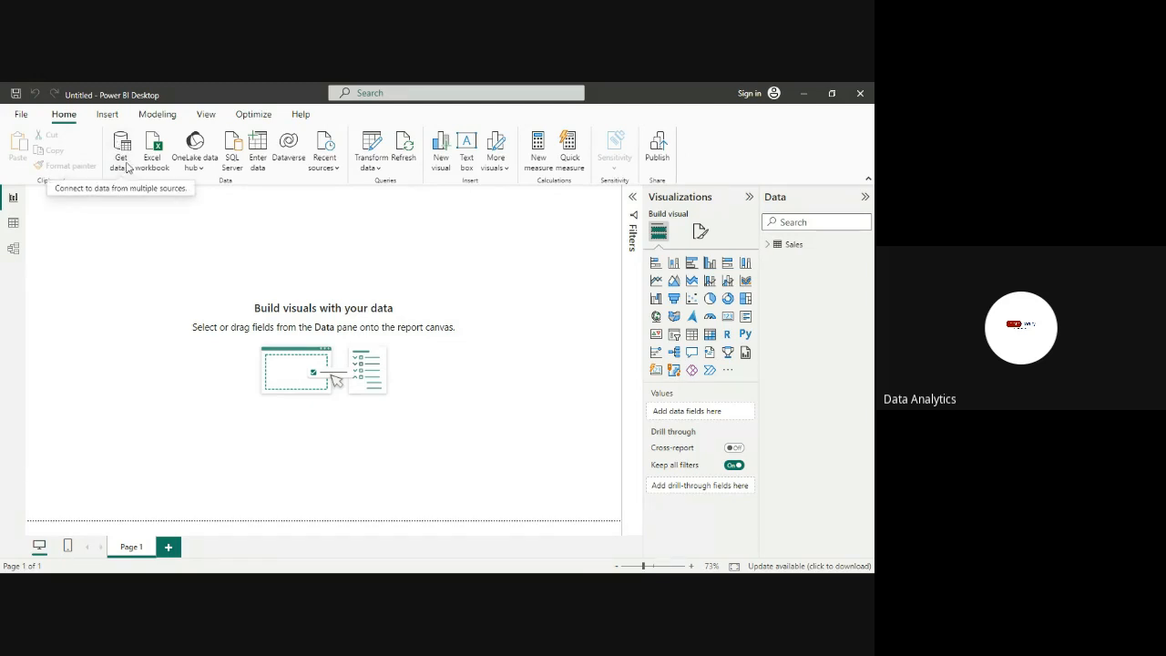
Save the Power BI report as Cohort 2
{"action": "left_click", "coordinate": [21, 114]}
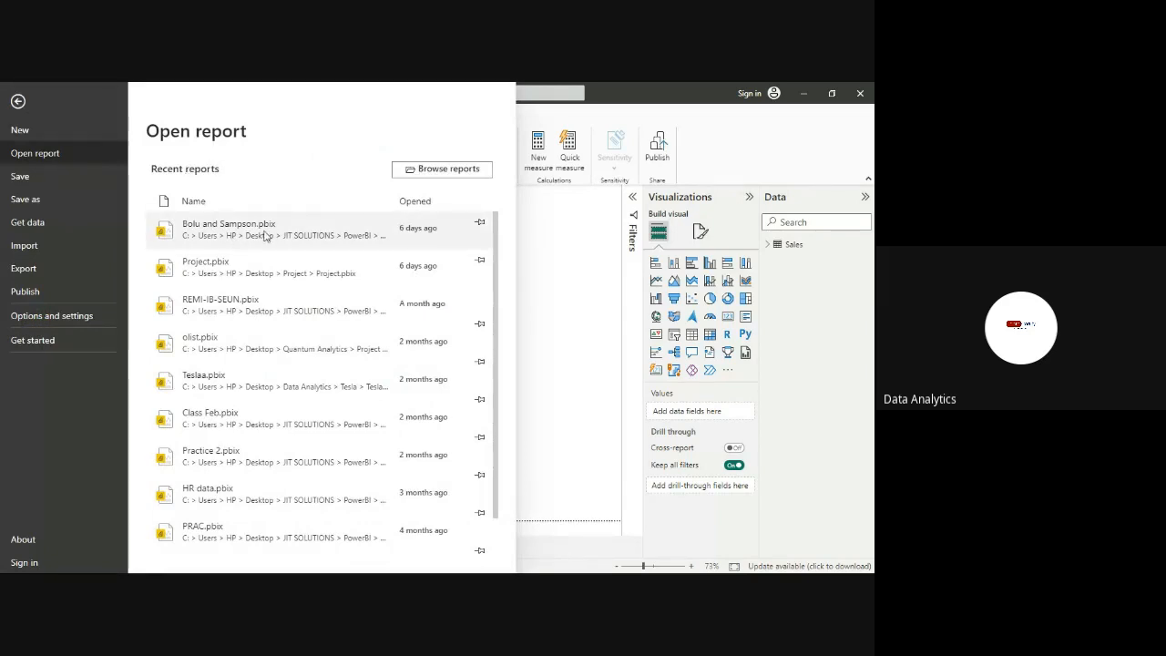
{"action": "left_click", "coordinate": [580, 242]}
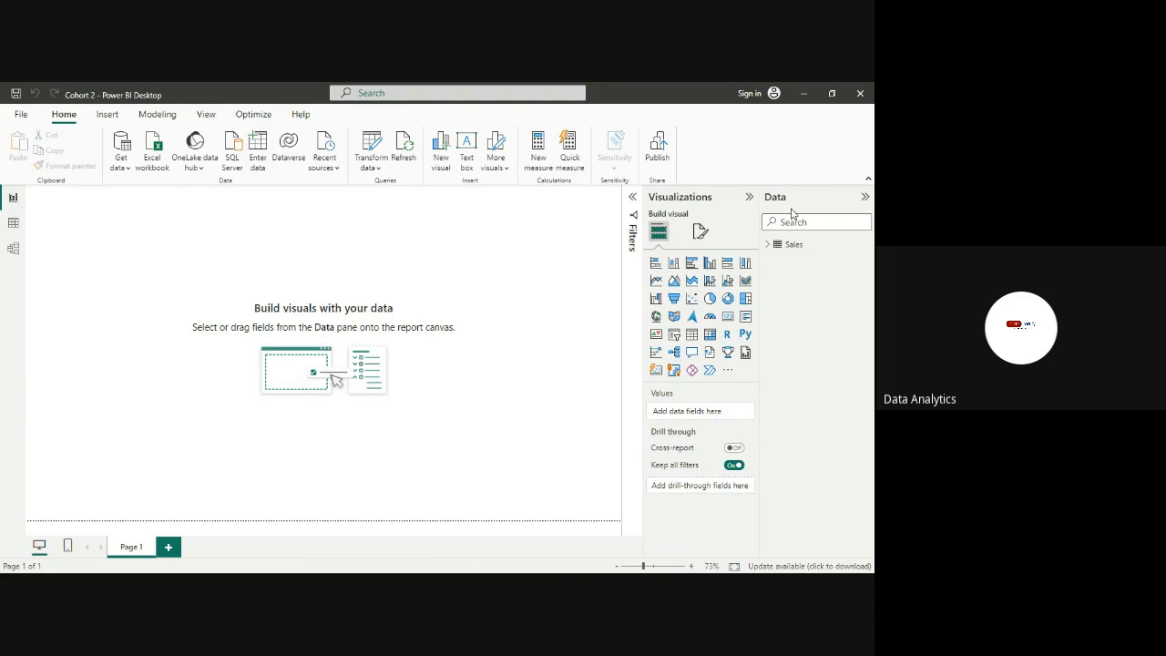
Switch to the Data Analysis Excel workbook and view the whole JIT Solutions sales dashboard at 90% zoom
{"action": "key", "text": "alt+Tab"}
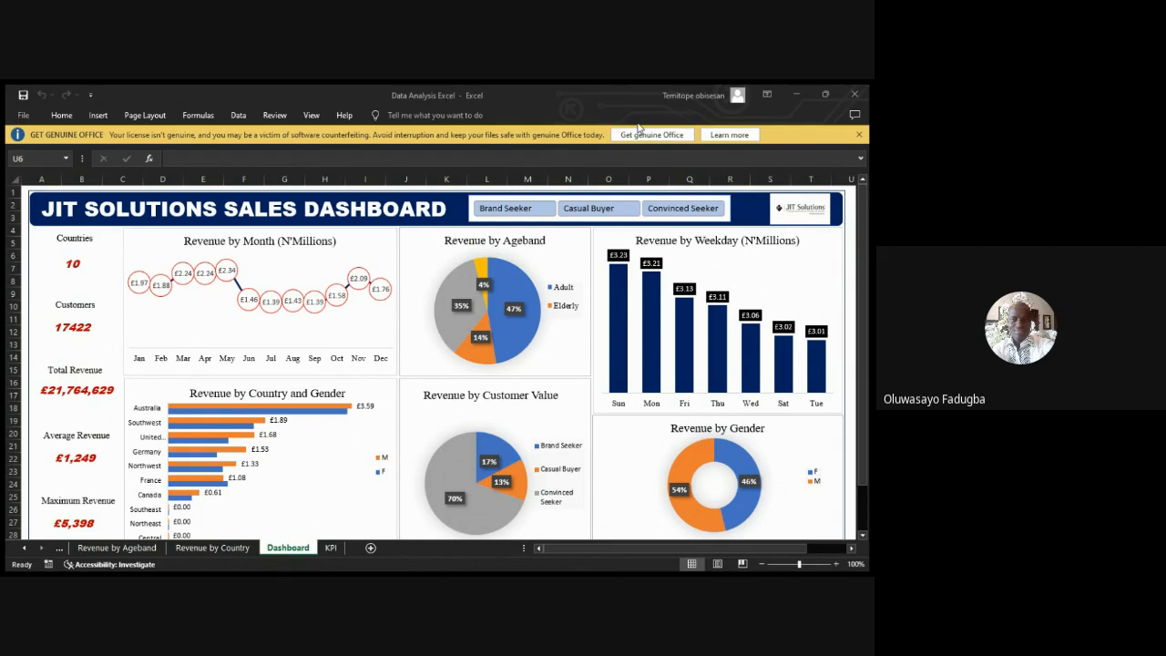
{"action": "left_click", "coordinate": [862, 135]}
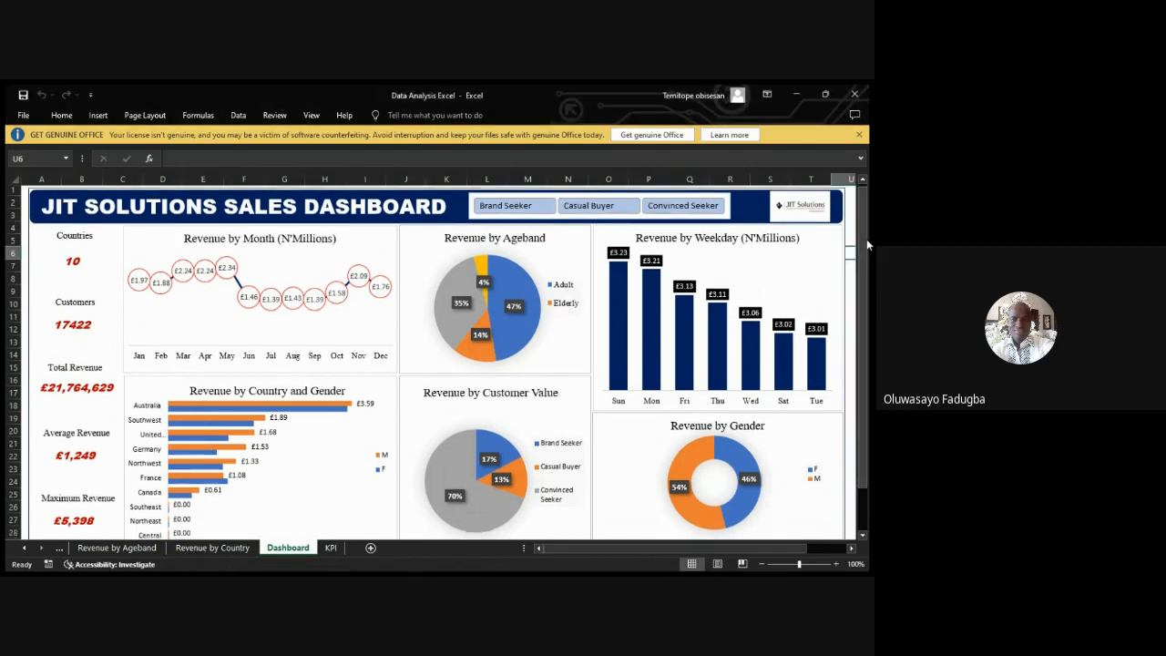
{"action": "mouse_move", "coordinate": [866, 239]}
{"action": "left_mouse_down"}
{"action": "mouse_move", "coordinate": [866, 267]}
{"action": "mouse_move", "coordinate": [863, 245]}
{"action": "left_mouse_up"}
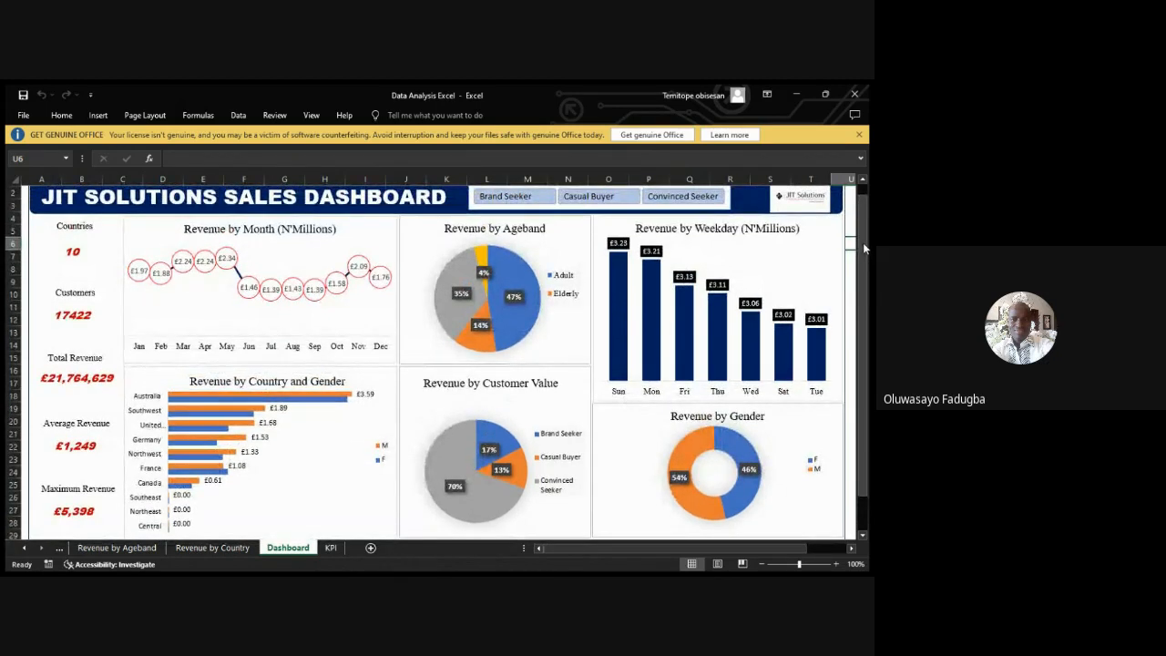
{"action": "mouse_move", "coordinate": [866, 248]}
{"action": "left_mouse_down"}
{"action": "mouse_move", "coordinate": [861, 229]}
{"action": "mouse_move", "coordinate": [866, 279]}
{"action": "mouse_move", "coordinate": [865, 244]}
{"action": "left_mouse_up"}
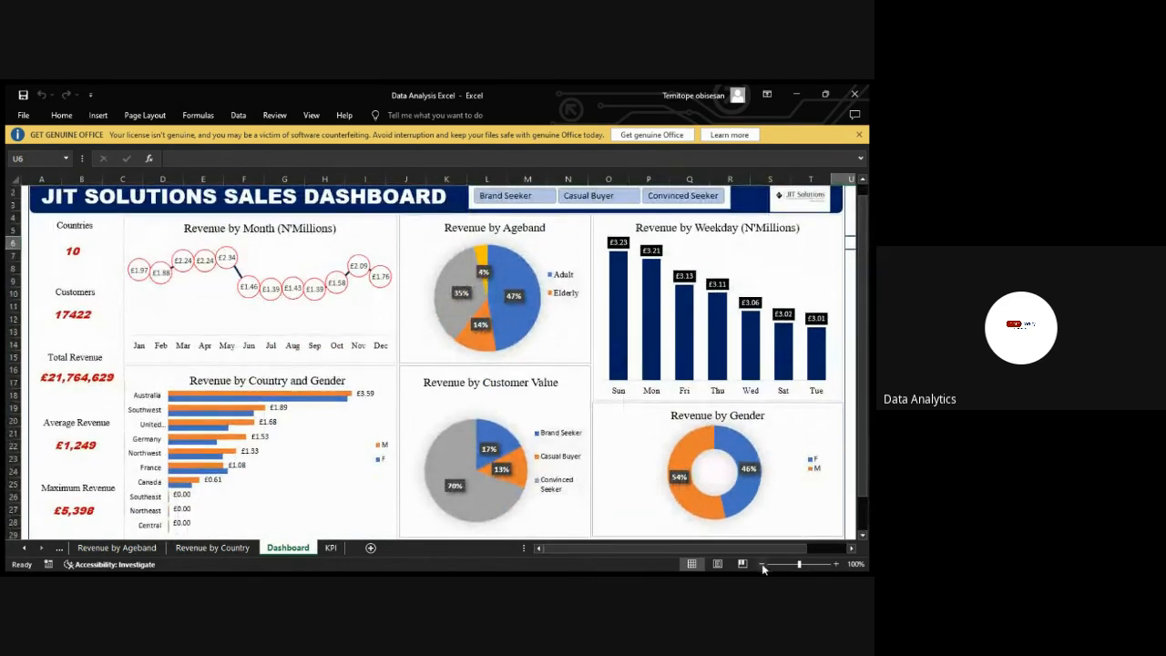
{"action": "left_click", "coordinate": [762, 564]}
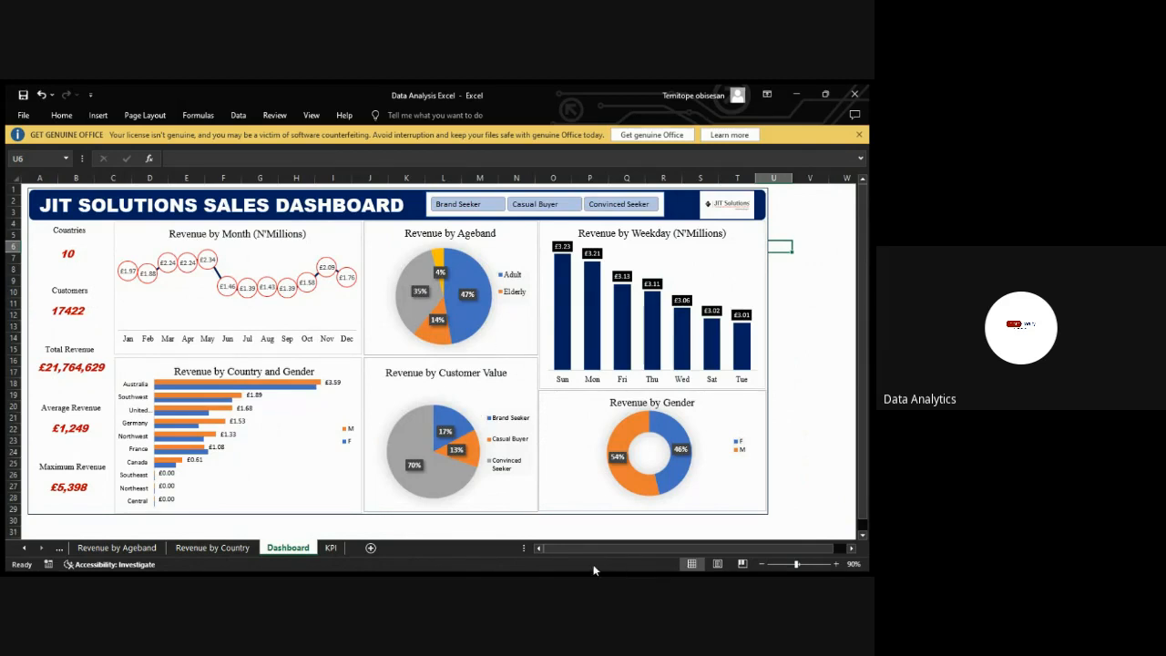
Close the Data Analysis Excel workbook after viewing its sales dashboard
{"action": "left_click", "coordinate": [130, 571]}
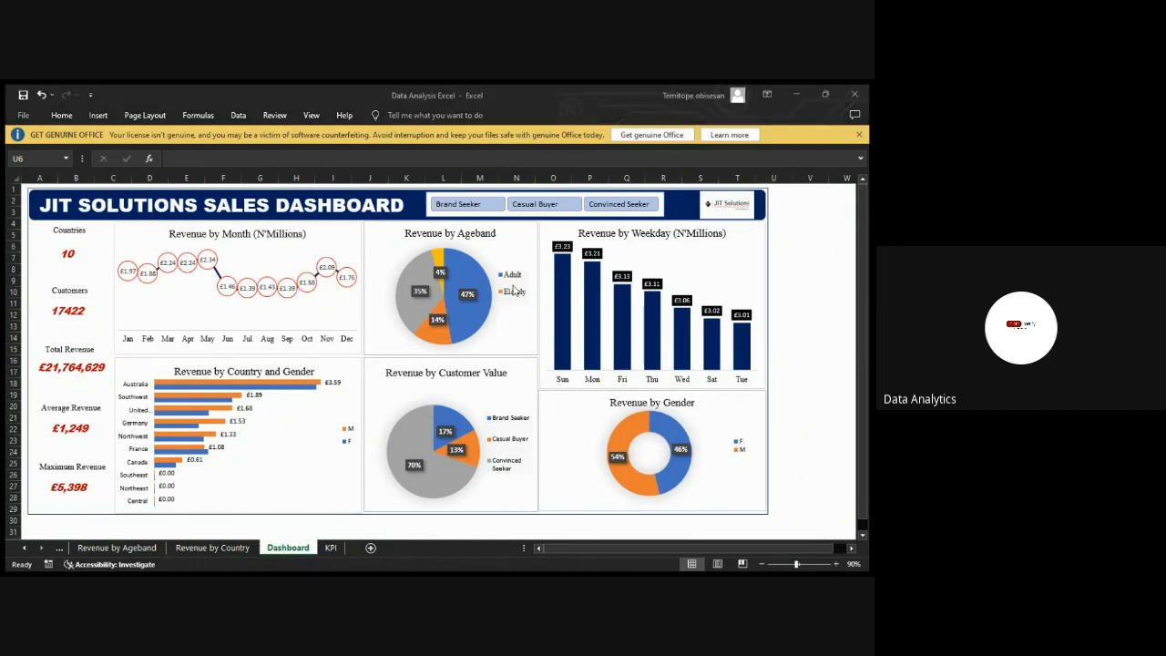
{"action": "left_click", "coordinate": [431, 137]}
{"action": "key", "text": "alt+Tab"}
{"action": "left_click", "coordinate": [853, 94]}
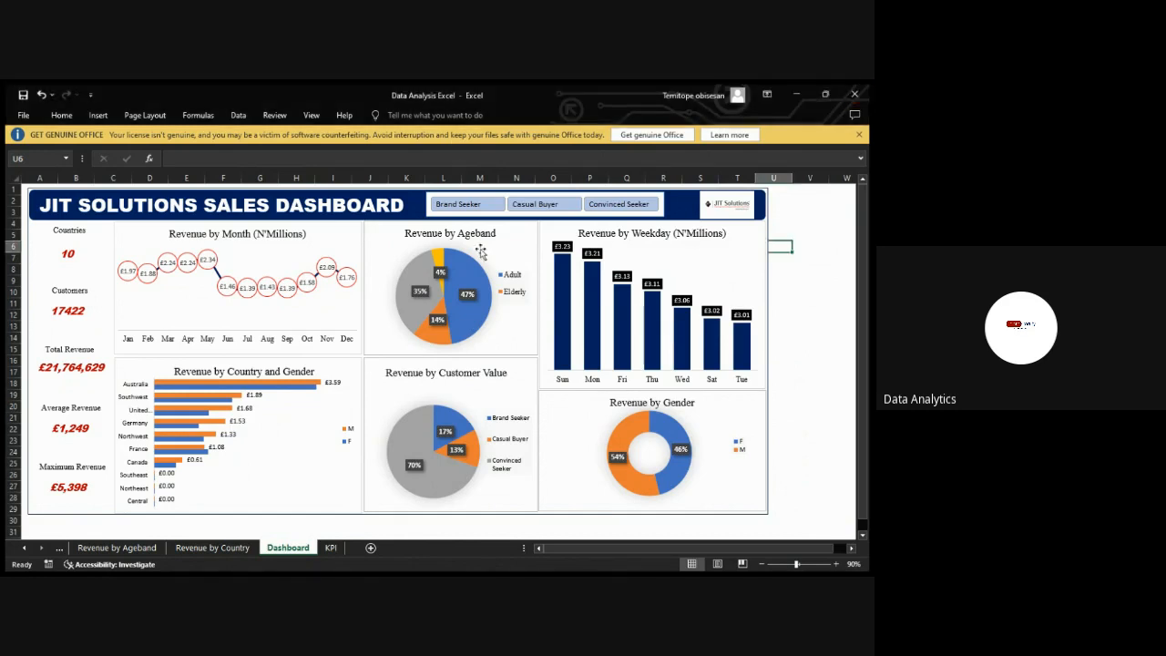
{"action": "left_click", "coordinate": [852, 96]}
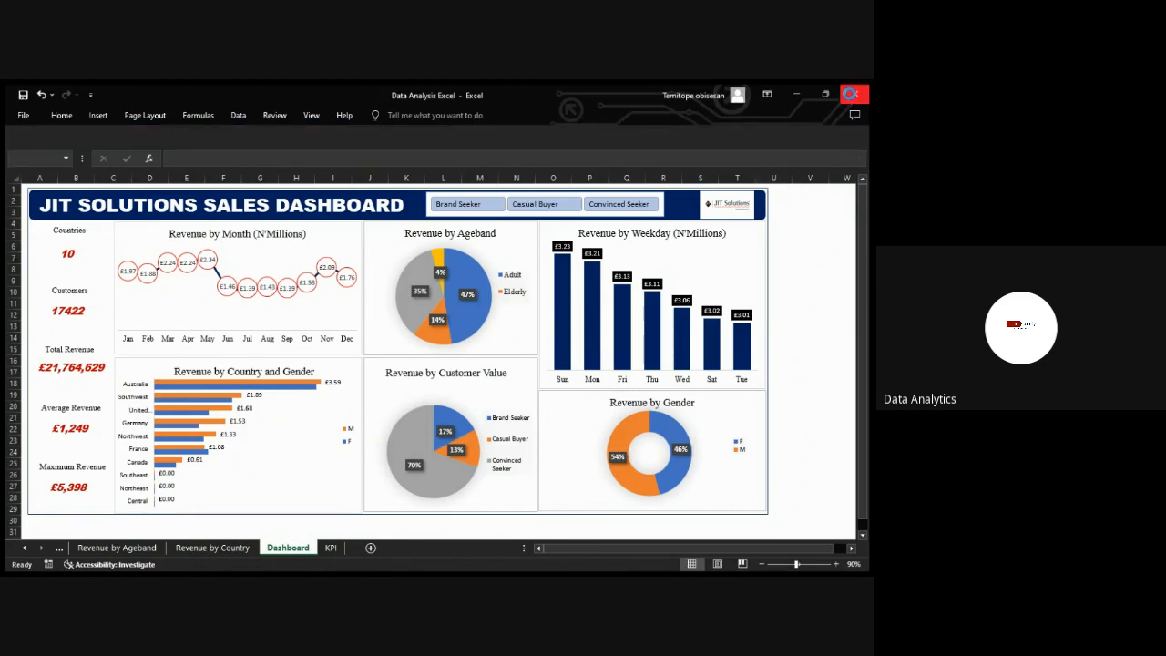